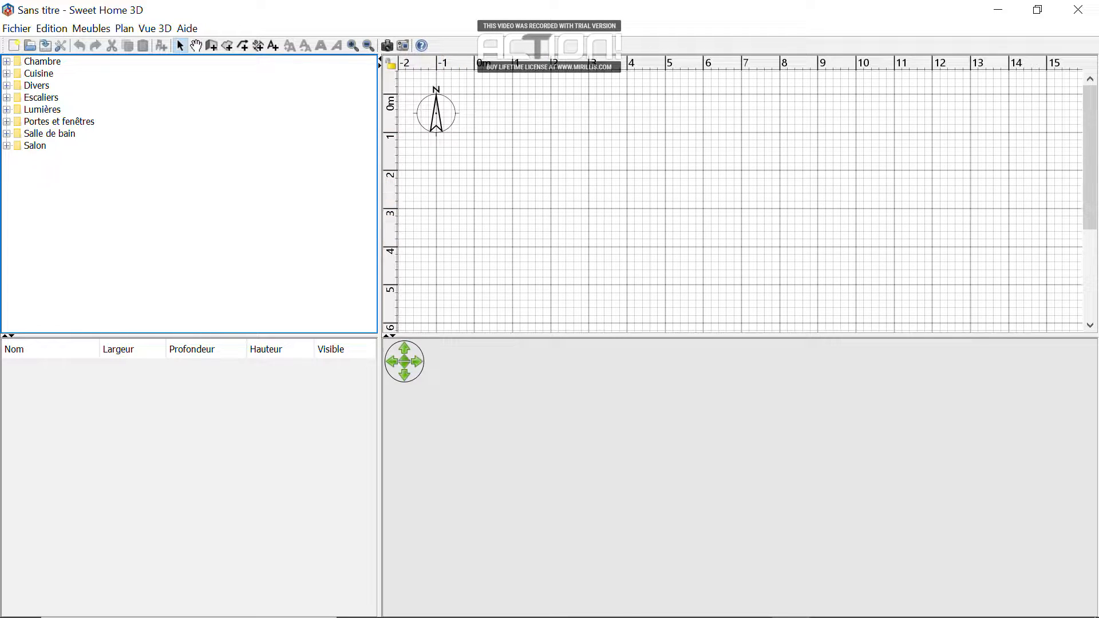
# Enlarge the plan area by narrowing the furniture catalogue column and shrinking the 3D view.
pyautogui.moveTo(380, 258); pyautogui.dragTo(115, 257)
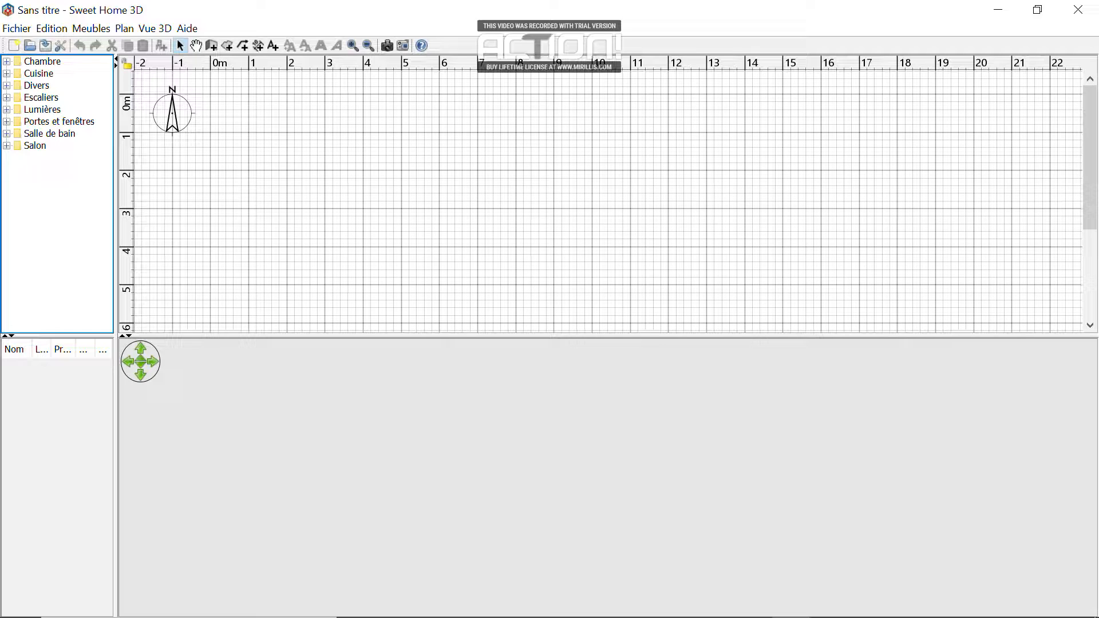
pyautogui.moveTo(342, 336); pyautogui.dragTo(342, 594)
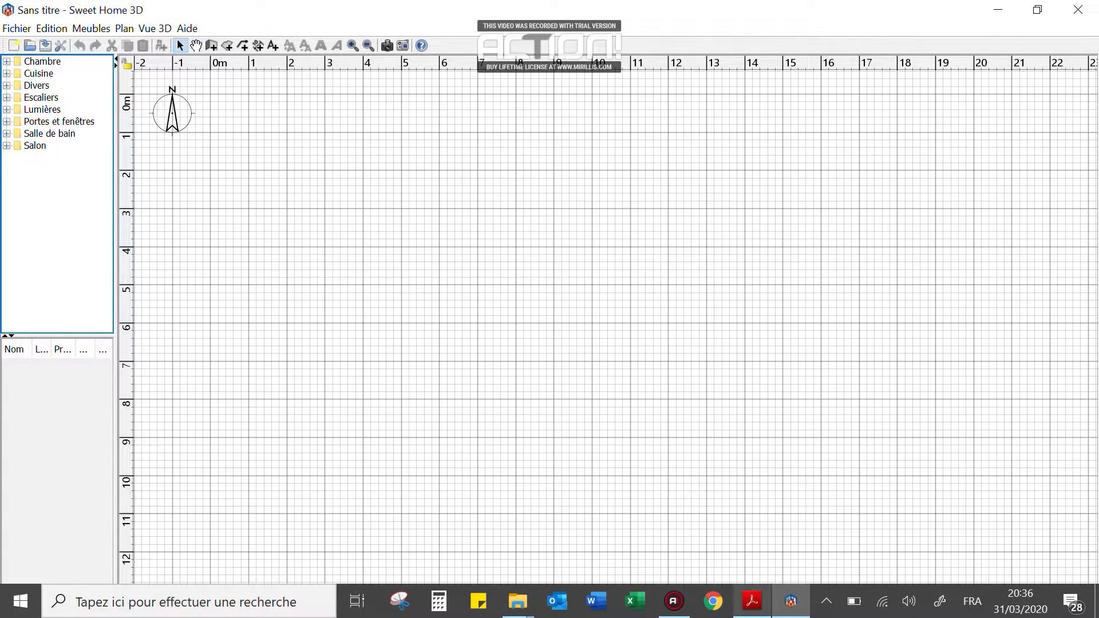
# Switch to the course PDF in Acrobat Reader, examine the "Exercice 2 : Modèle 2 de plan de maison" drawing, and return to Sweet Home 3D.
pyautogui.click(753, 601)
pyautogui.scroll(-2, 522, 362)
pyautogui.scroll(2, 522, 362)
pyautogui.scroll(-1, 522, 362)
pyautogui.scroll(-1, 522, 361)
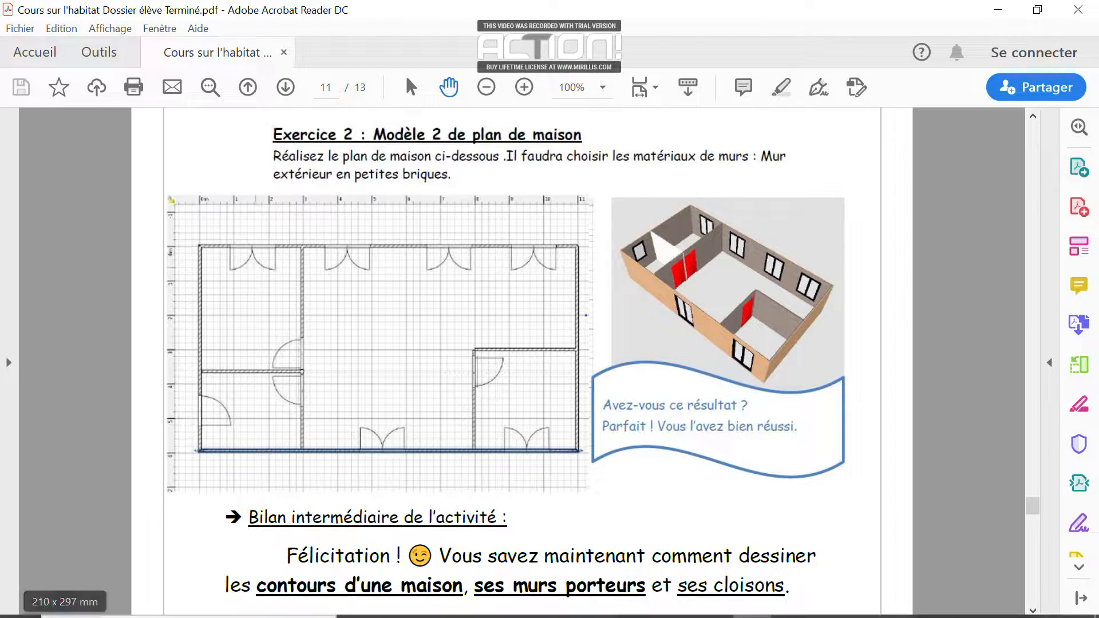
pyautogui.moveTo(476, 613)
pyautogui.click(791, 601)
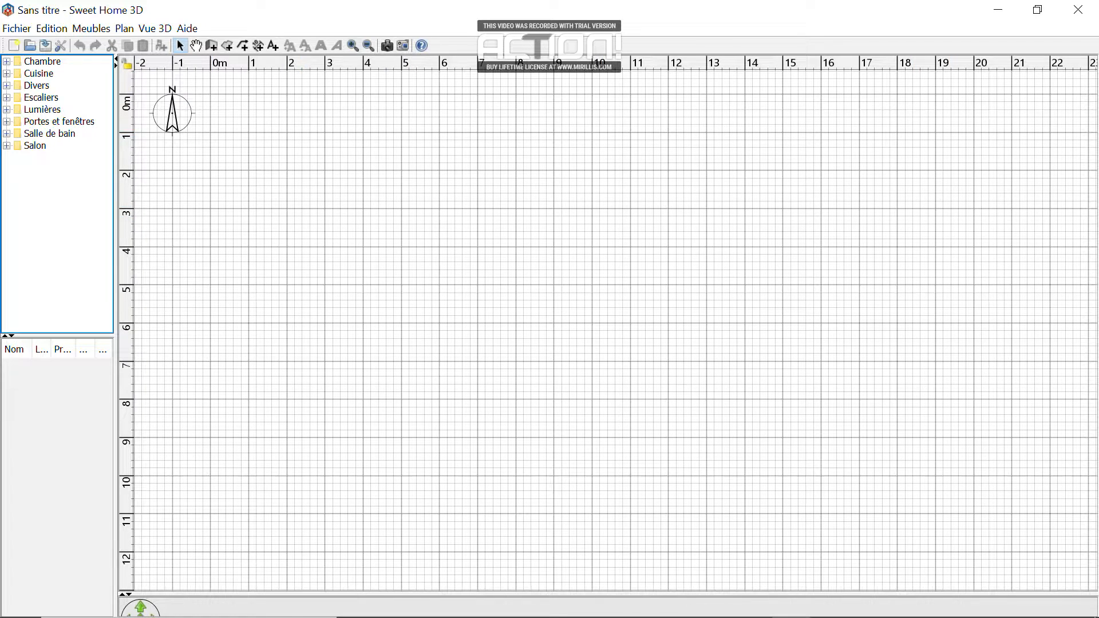
# Move the compass out of the drawing area to about 13.5 m across and 7.7 m down.
pyautogui.click(353, 46)
pyautogui.click(353, 45)
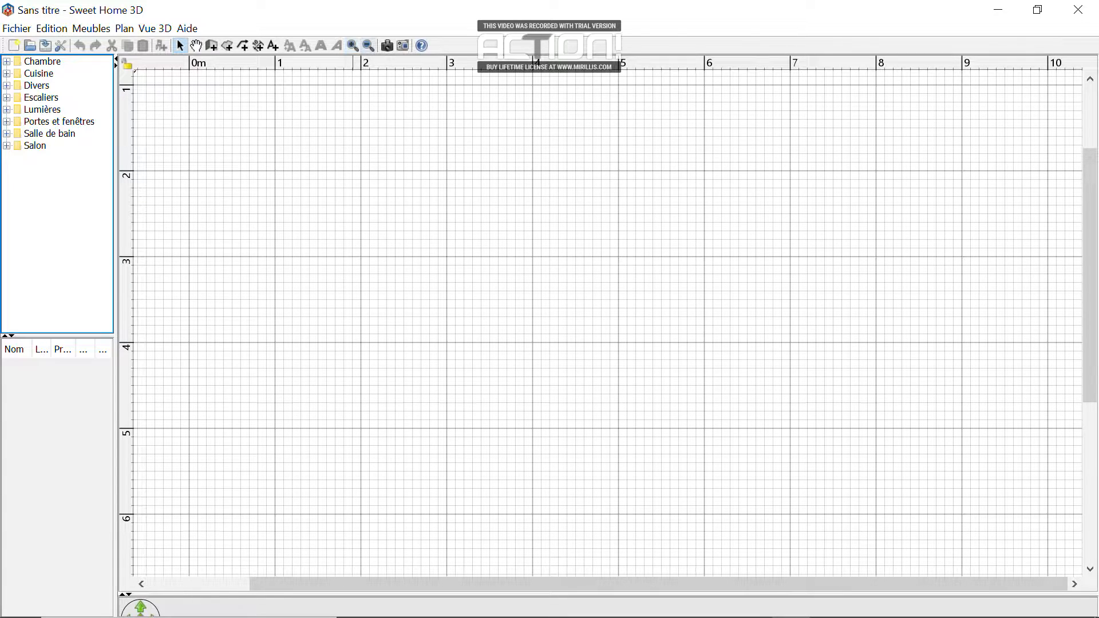
pyautogui.click(369, 45)
pyautogui.click(194, 139)
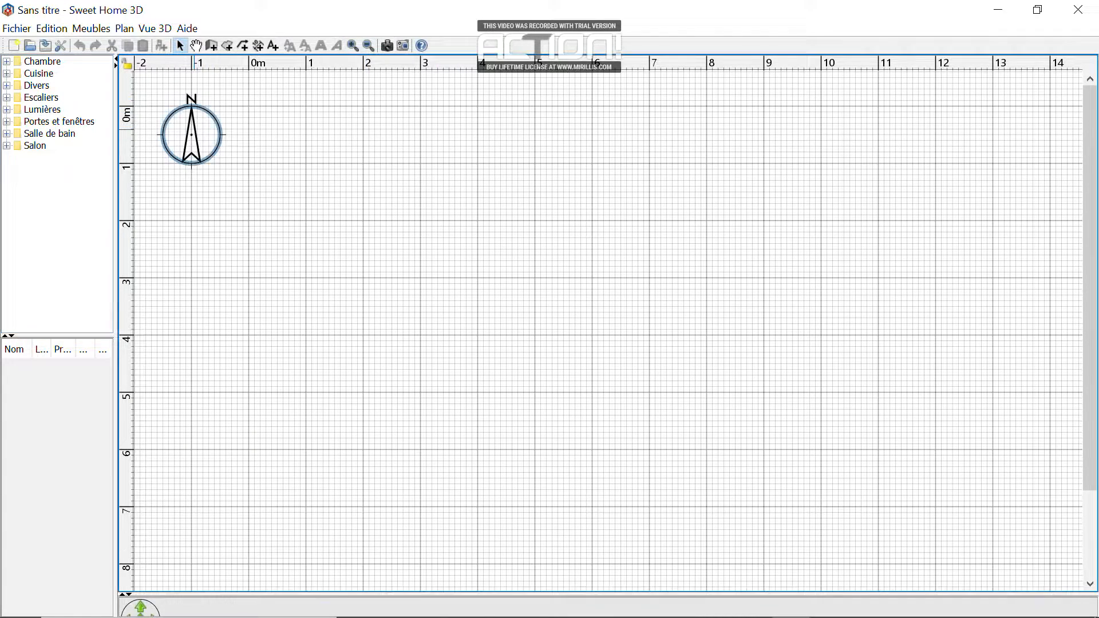
pyautogui.moveTo(194, 138); pyautogui.dragTo(1022, 550)
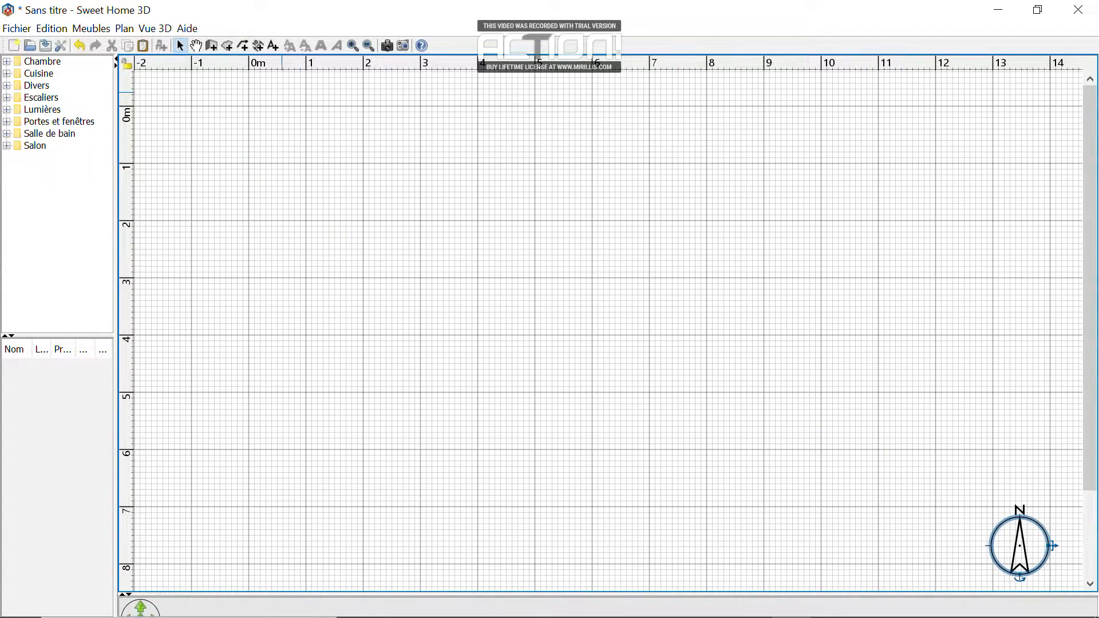
# Frame the plan so that the grid origin and about 12 m of width are in view.
pyautogui.click(353, 46)
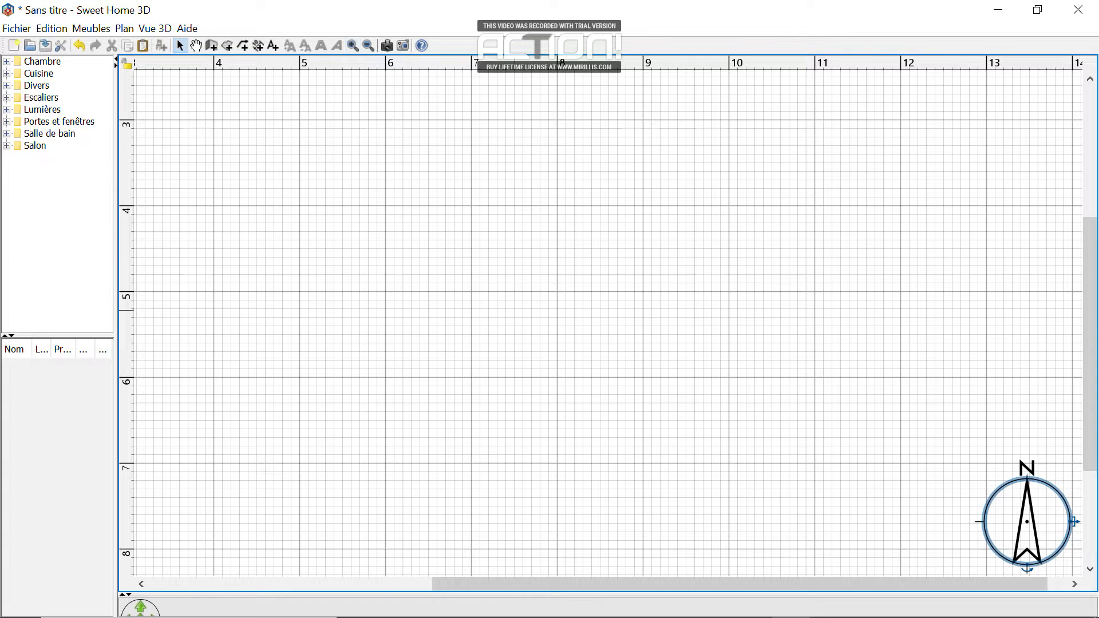
pyautogui.moveTo(637, 584); pyautogui.dragTo(462, 584)
pyautogui.moveTo(797, 584); pyautogui.dragTo(727, 584)
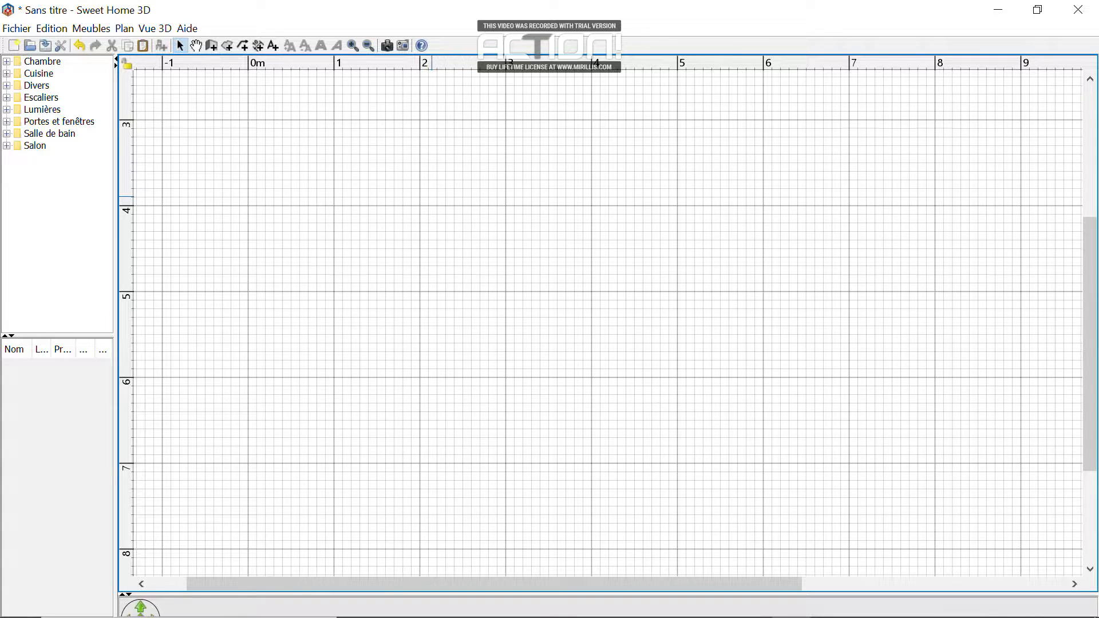
pyautogui.keyDown('ctrl'); pyautogui.scroll(-1, 432, 190); pyautogui.keyUp('ctrl')
pyautogui.keyDown('ctrl'); pyautogui.scroll(-1, 433, 186); pyautogui.keyUp('ctrl')
pyautogui.keyDown('ctrl'); pyautogui.scroll(-2, 431, 183); pyautogui.keyUp('ctrl')
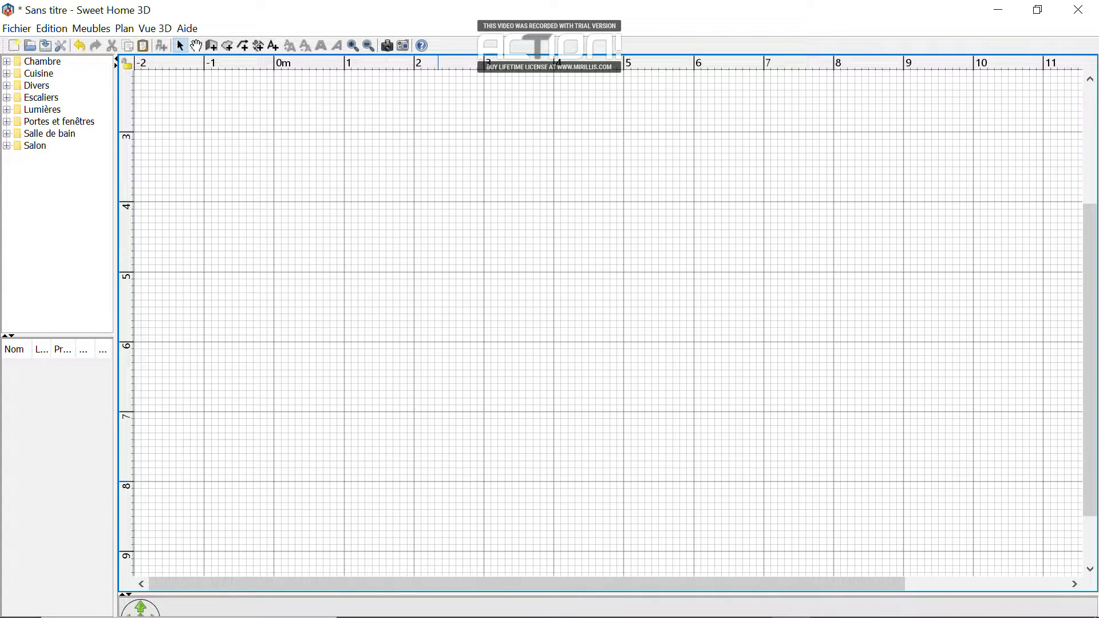
pyautogui.moveTo(458, 584); pyautogui.dragTo(543, 584)
pyautogui.scroll(3, 607, 321)
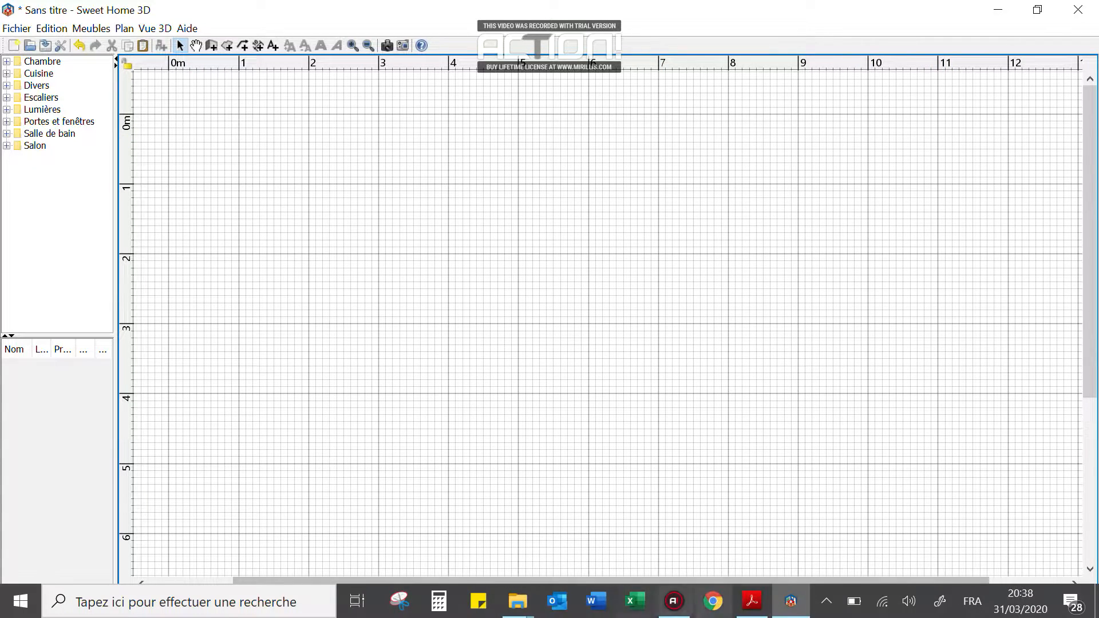
# Examine the Exercise 2 plan's wall layout and dimensions in the PDF at 150%, then return to Sweet Home 3D.
pyautogui.click(752, 601)
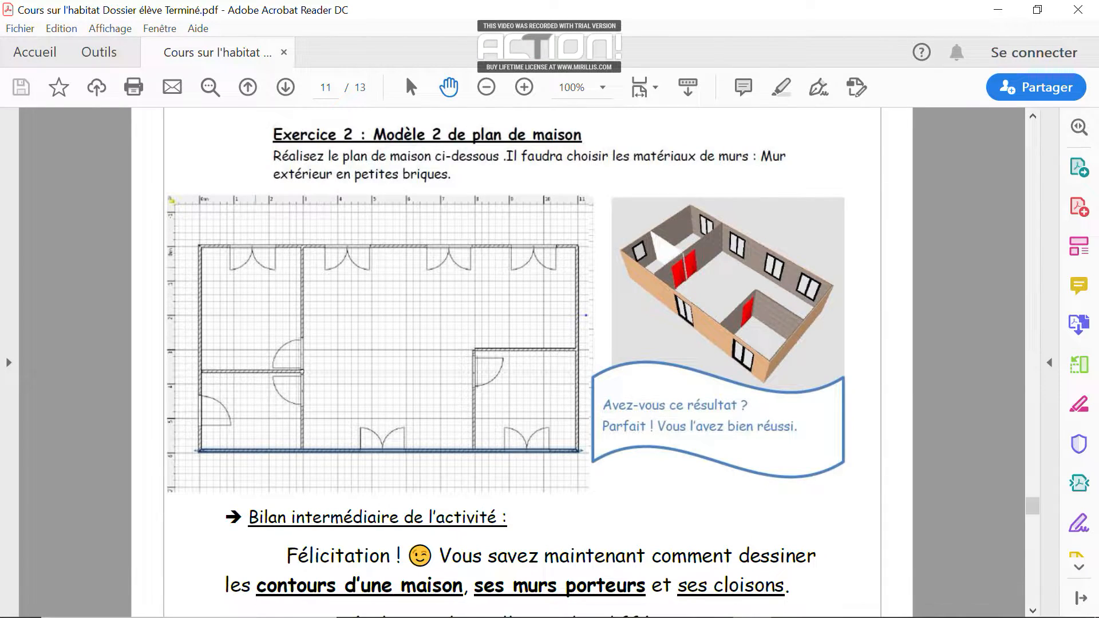
pyautogui.scroll(-4, 515, 343)
pyautogui.scroll(-3, 522, 362)
pyautogui.scroll(8, 522, 362)
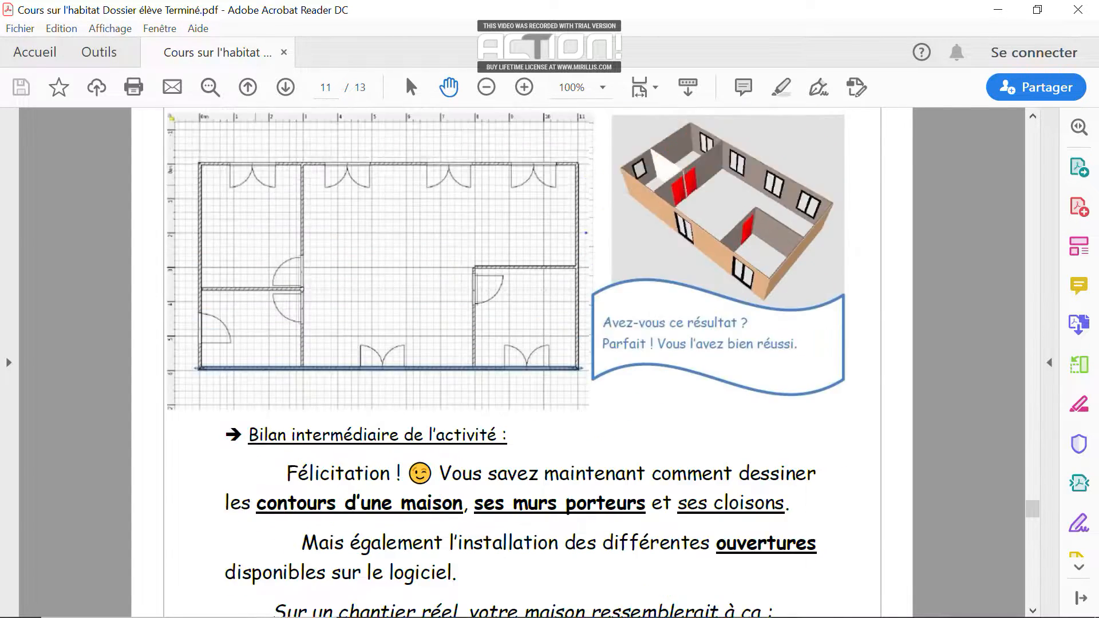
pyautogui.keyDown('ctrl'); pyautogui.scroll(2, 522, 362); pyautogui.keyUp('ctrl')
pyautogui.keyDown('ctrl'); pyautogui.scroll(2, 522, 362); pyautogui.keyUp('ctrl')
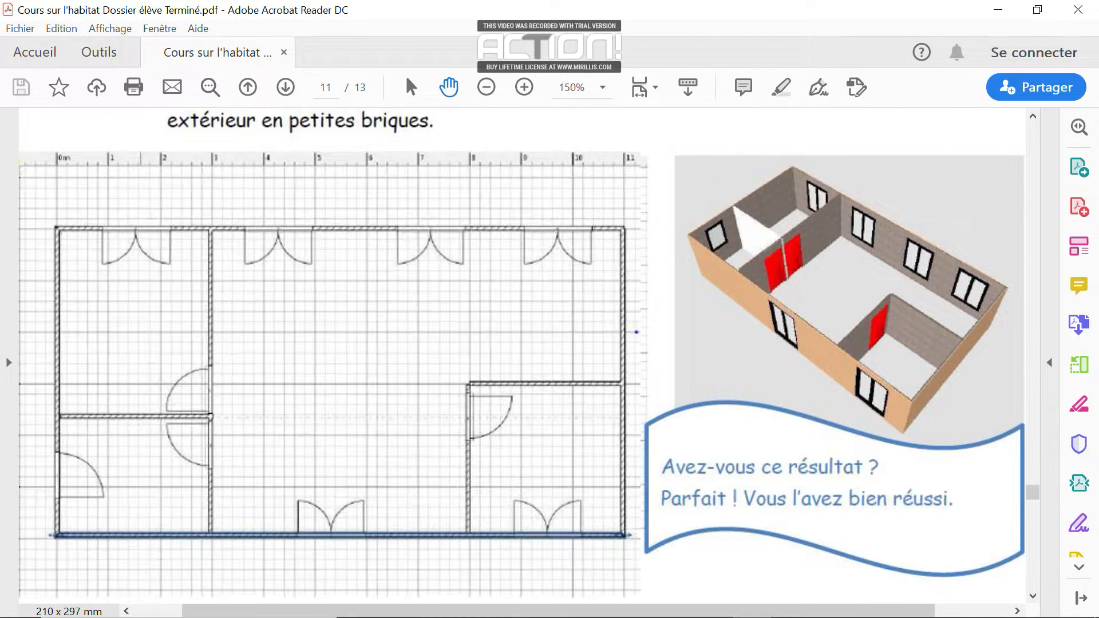
pyautogui.scroll(-1, 522, 361)
pyautogui.scroll(1, 522, 355)
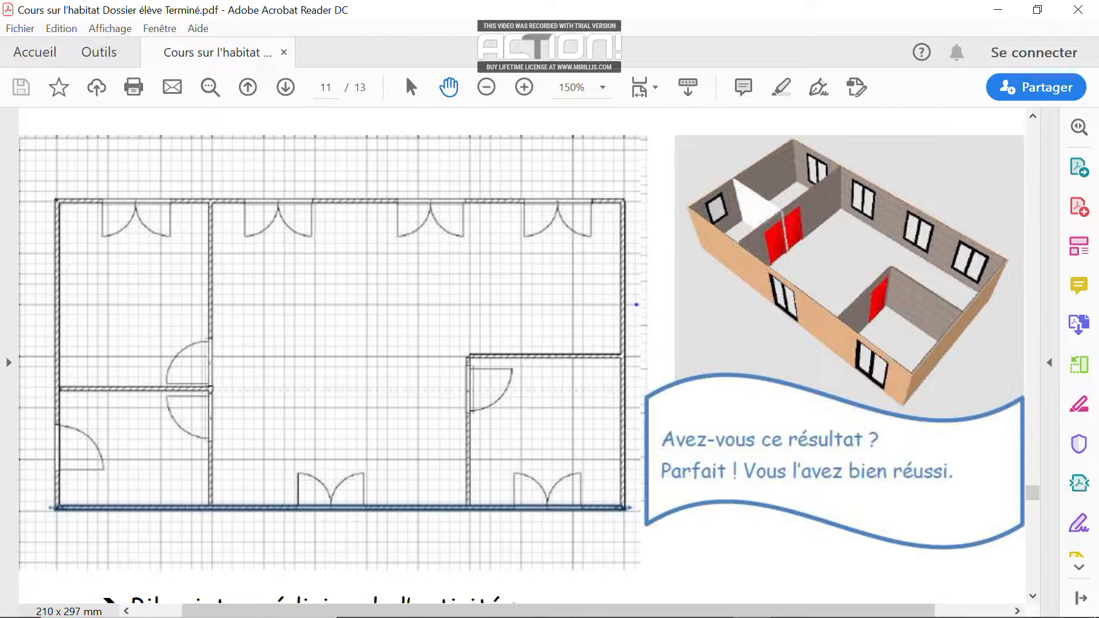
pyautogui.hscroll(-2, 522, 355)
pyautogui.scroll(1, 522, 355)
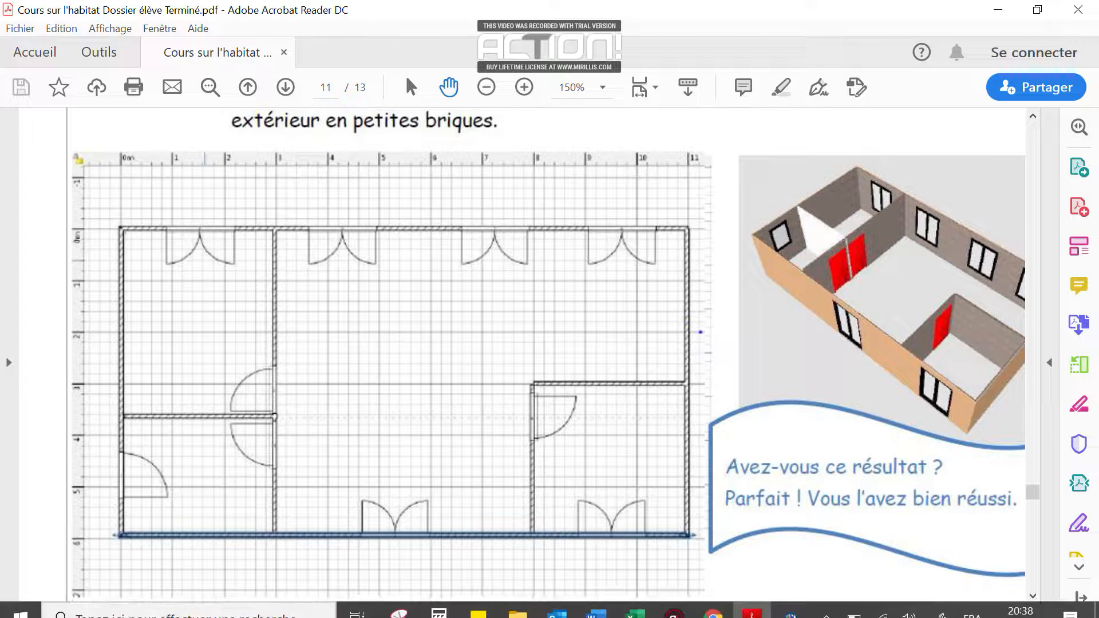
pyautogui.click(791, 601)
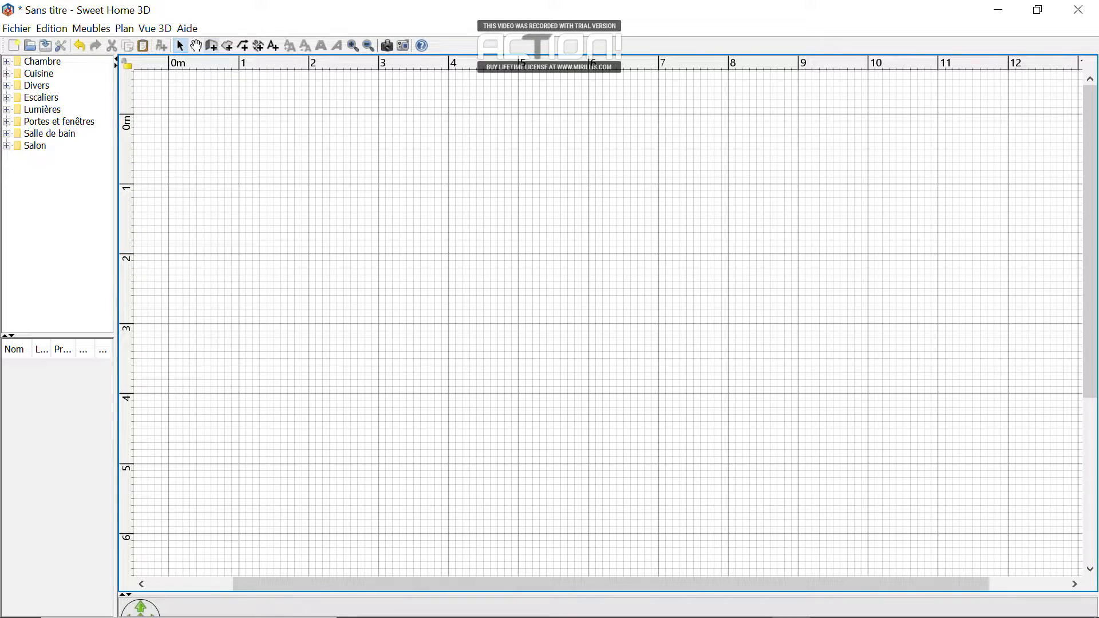
# Draw a horizontal 1100 cm wall from the grid origin as the house's top exterior wall.
pyautogui.click(212, 45)
pyautogui.click(124, 28)
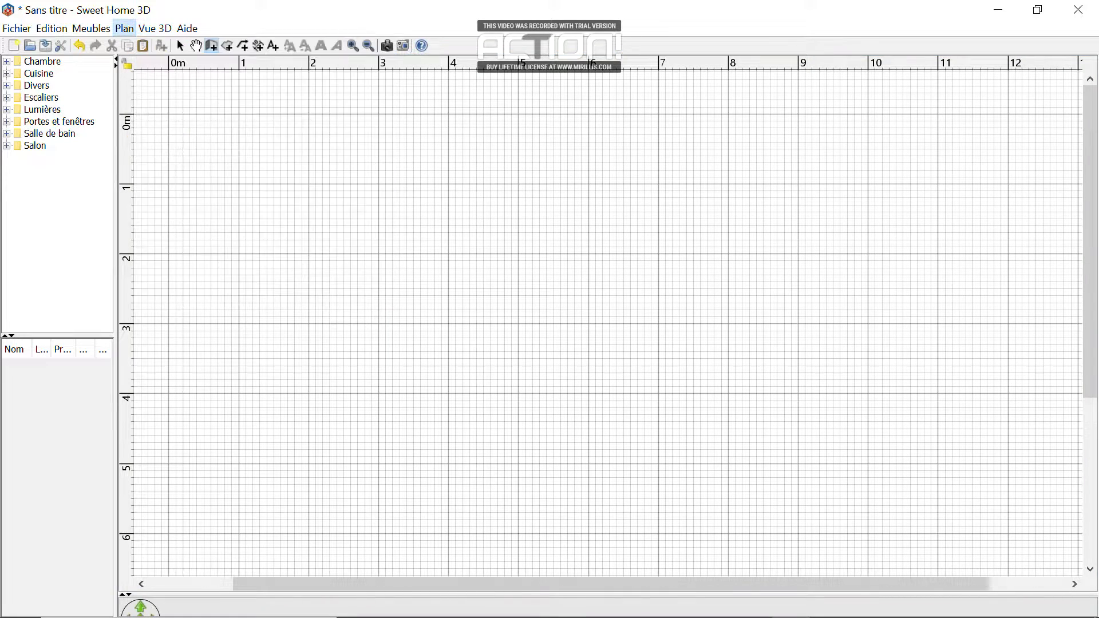
pyautogui.moveTo(125, 29)
pyautogui.click(168, 79)
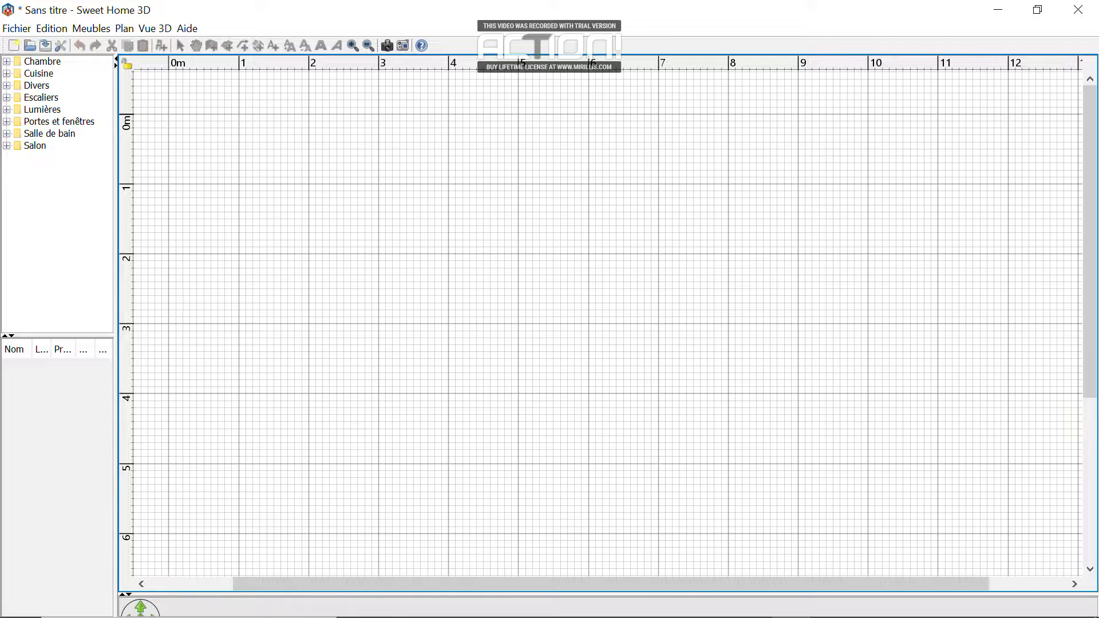
pyautogui.click(167, 112)
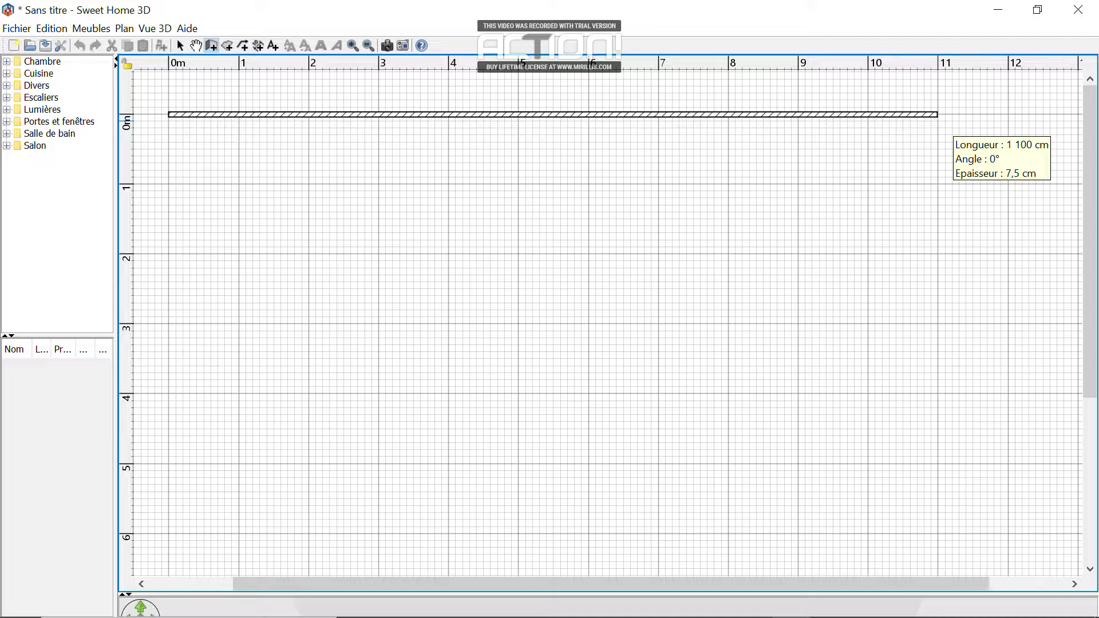
pyautogui.doubleClick(938, 122)
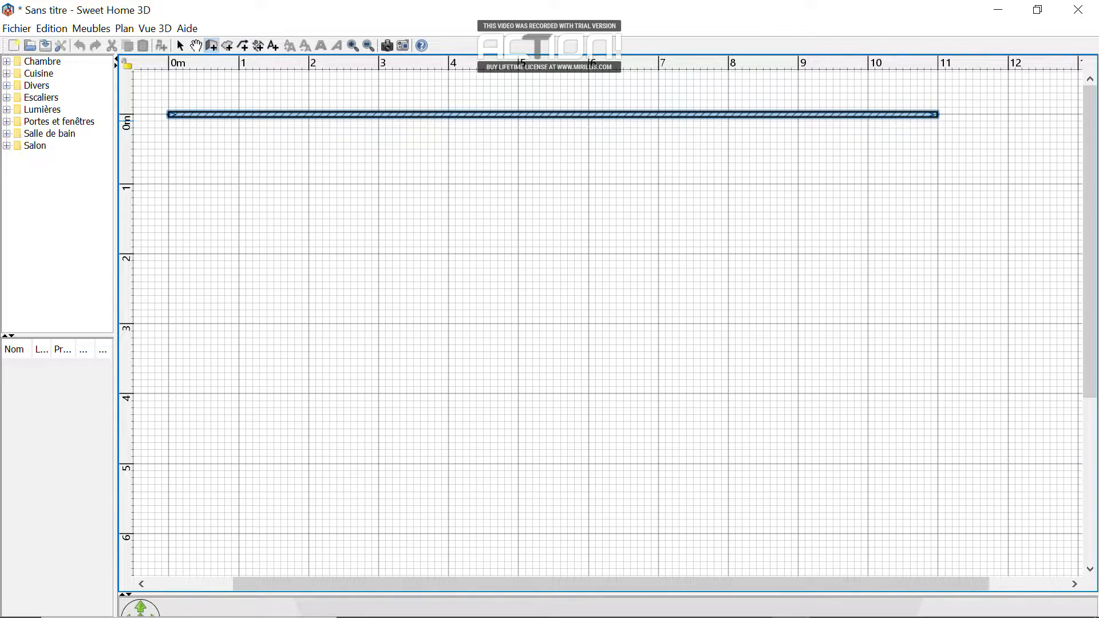
# Close the rectangular house outline with a 600 cm right wall, a 1100 cm bottom wall and a left wall back to the origin.
pyautogui.click(938, 115)
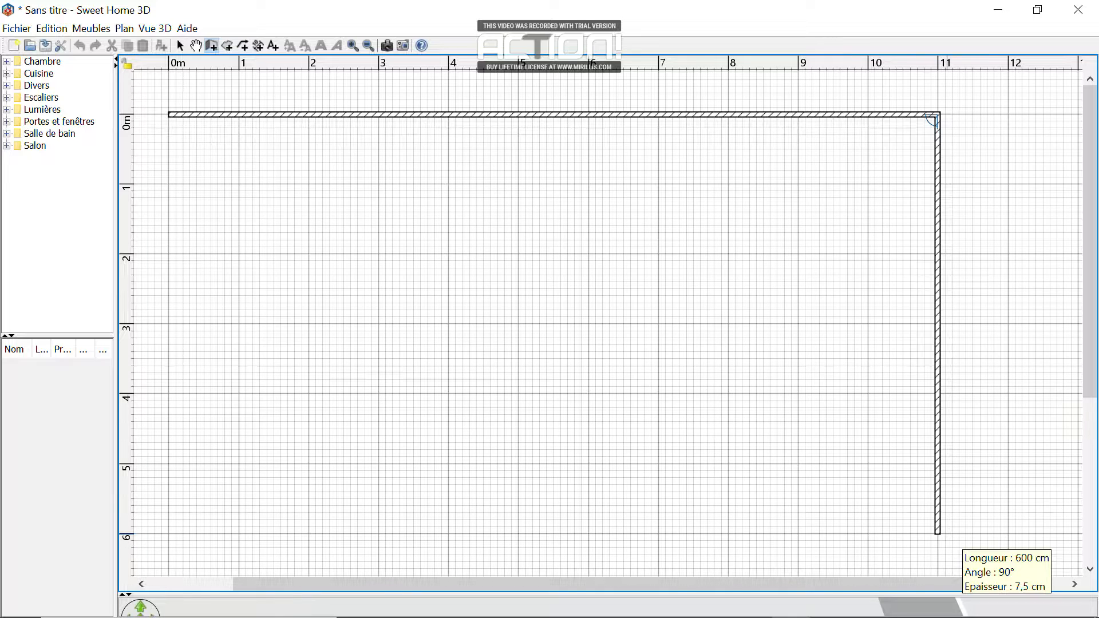
pyautogui.click(938, 534)
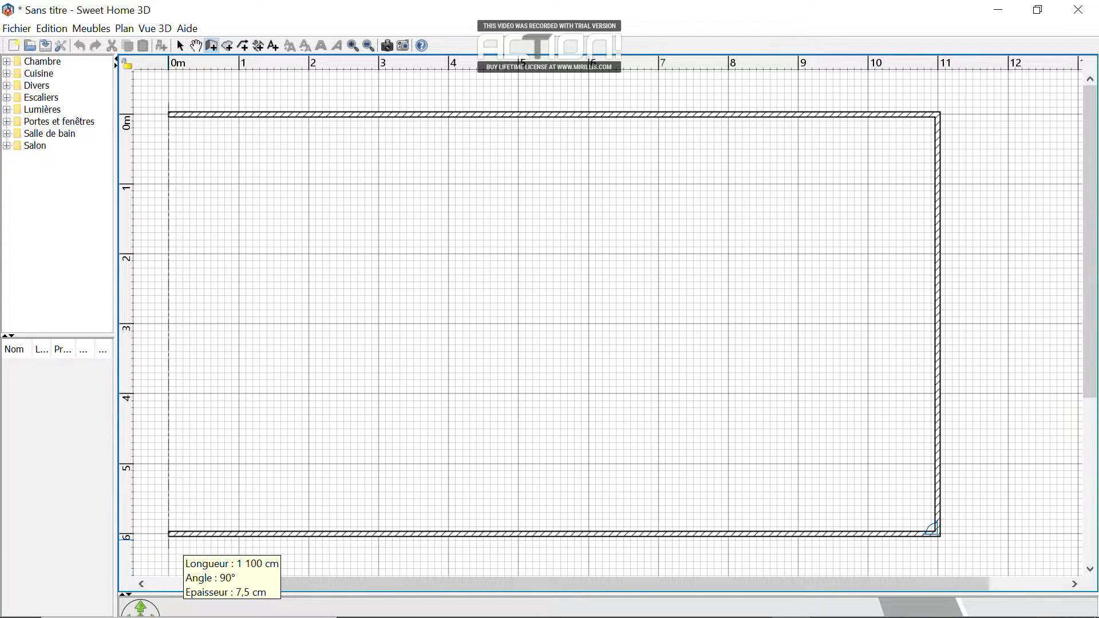
pyautogui.doubleClick(168, 534)
pyautogui.click(168, 534)
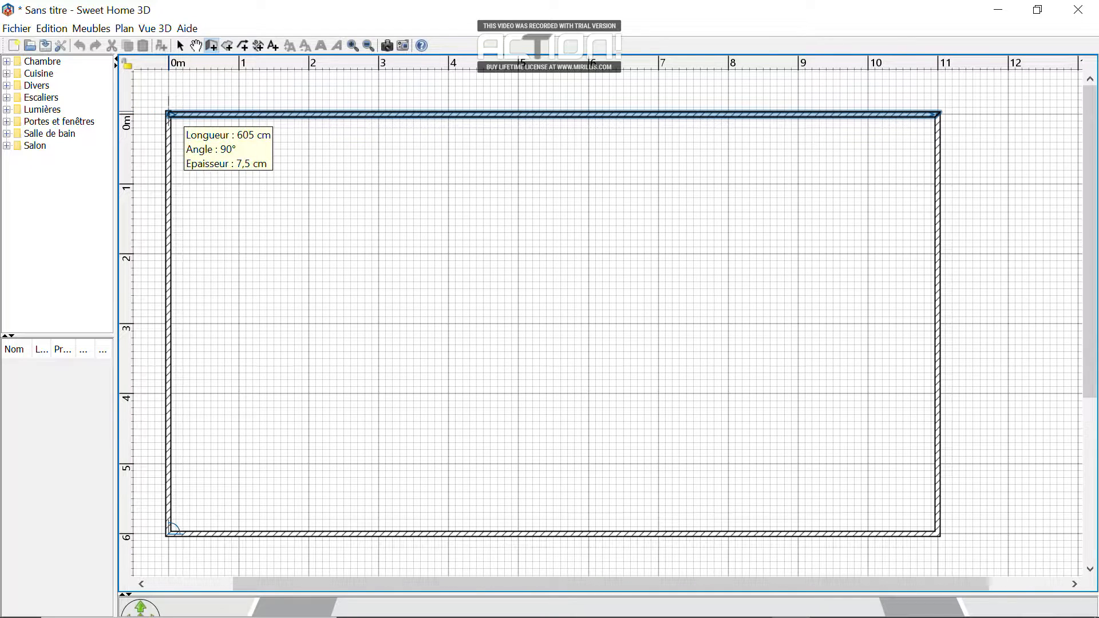
pyautogui.doubleClick(168, 115)
pyautogui.click(168, 114)
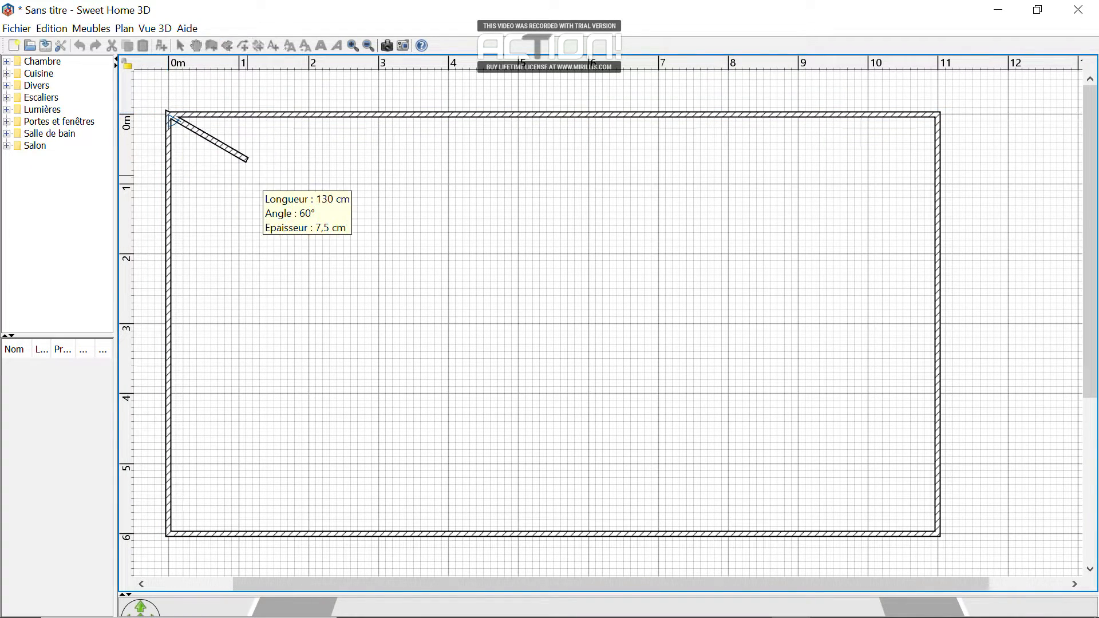
pyautogui.rightClick(247, 175)
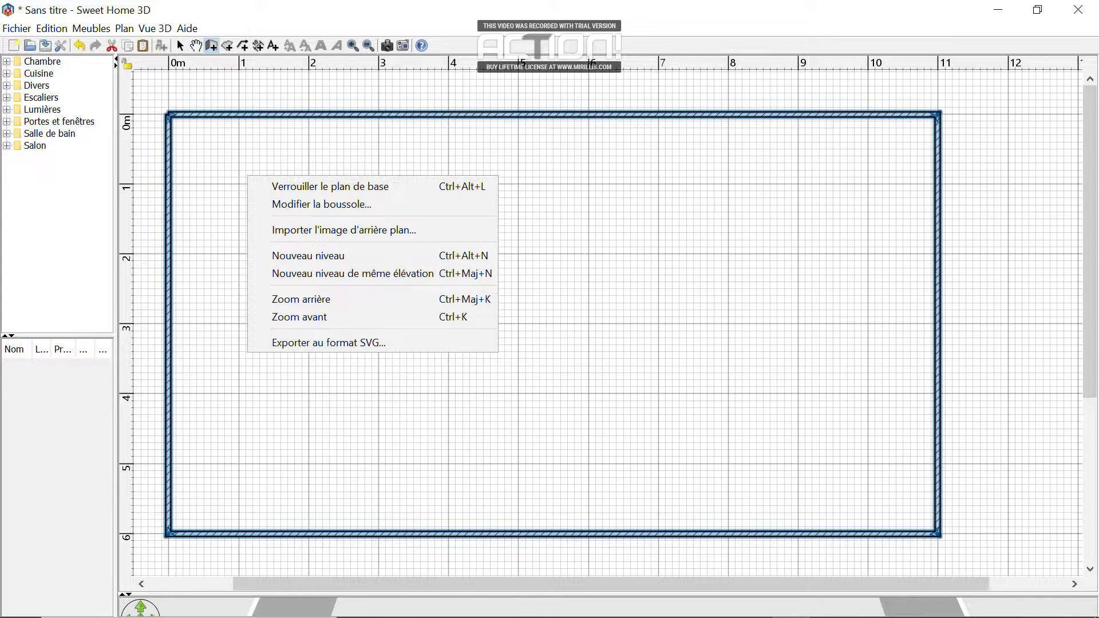
# Examine the junction of the left and top walls at the house's upper-left corner up close.
pyautogui.click(196, 46)
pyautogui.moveTo(455, 314)
pyautogui.mouseDown()
pyautogui.moveTo(476, 297)
pyautogui.moveTo(459, 295)
pyautogui.mouseUp()
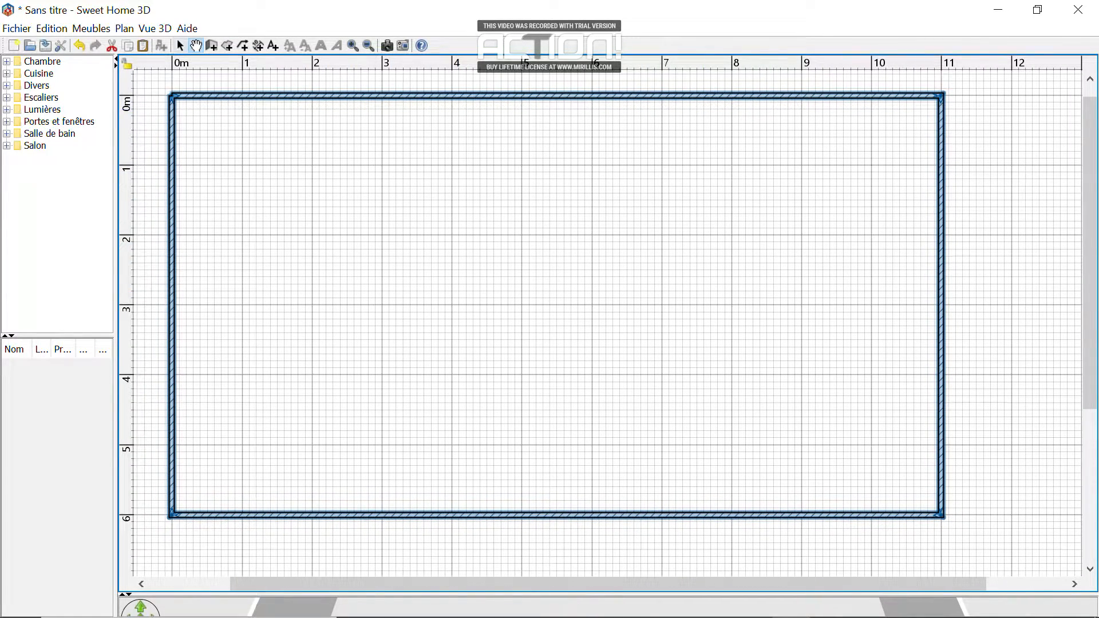
pyautogui.click(179, 46)
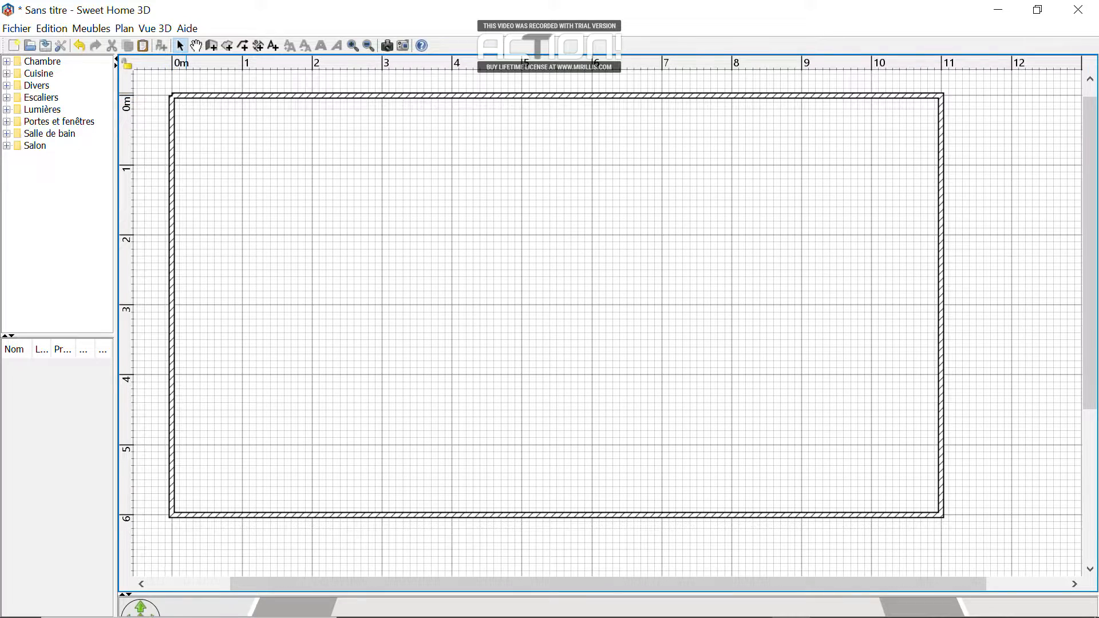
pyautogui.keyDown('ctrl'); pyautogui.scroll(20, 184, 99); pyautogui.keyUp('ctrl')
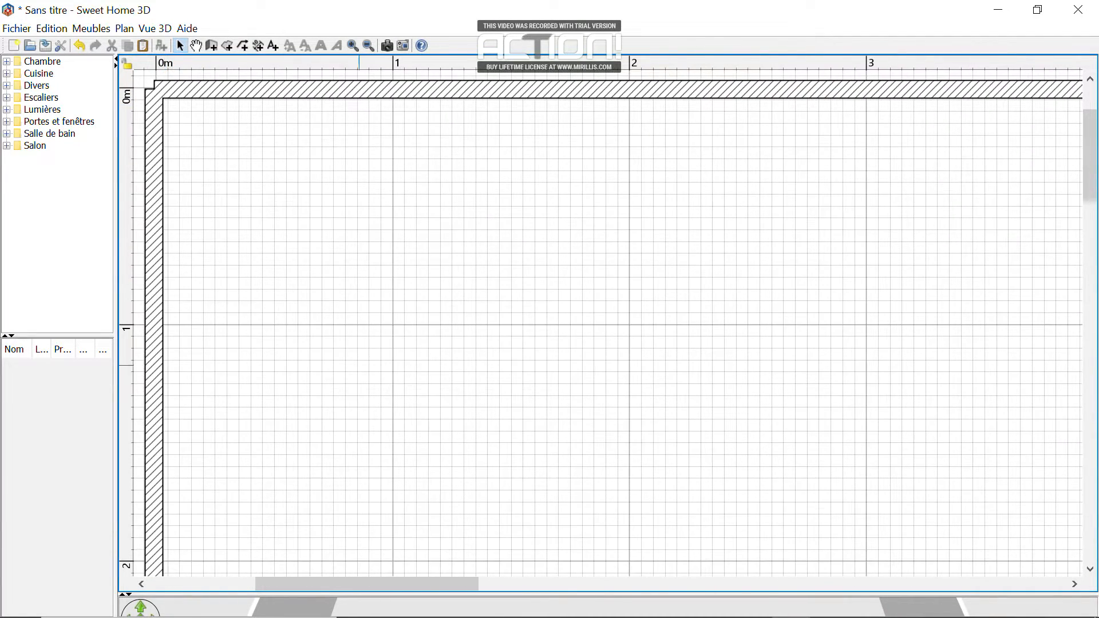
pyautogui.moveTo(366, 584); pyautogui.dragTo(336, 584)
pyautogui.scroll(3, 607, 324)
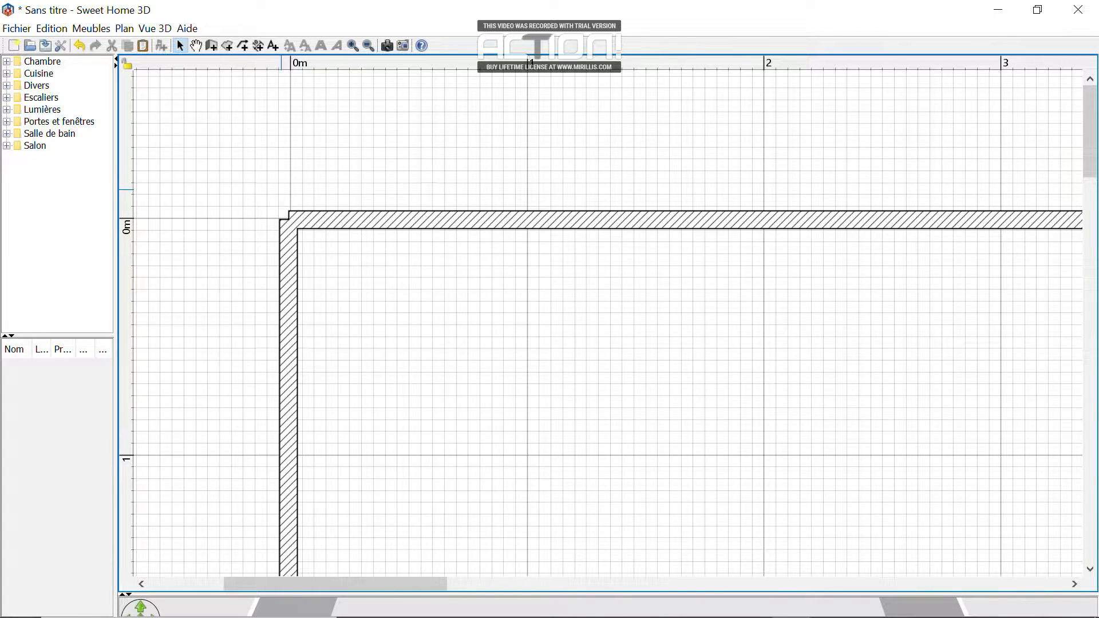
pyautogui.click(289, 220)
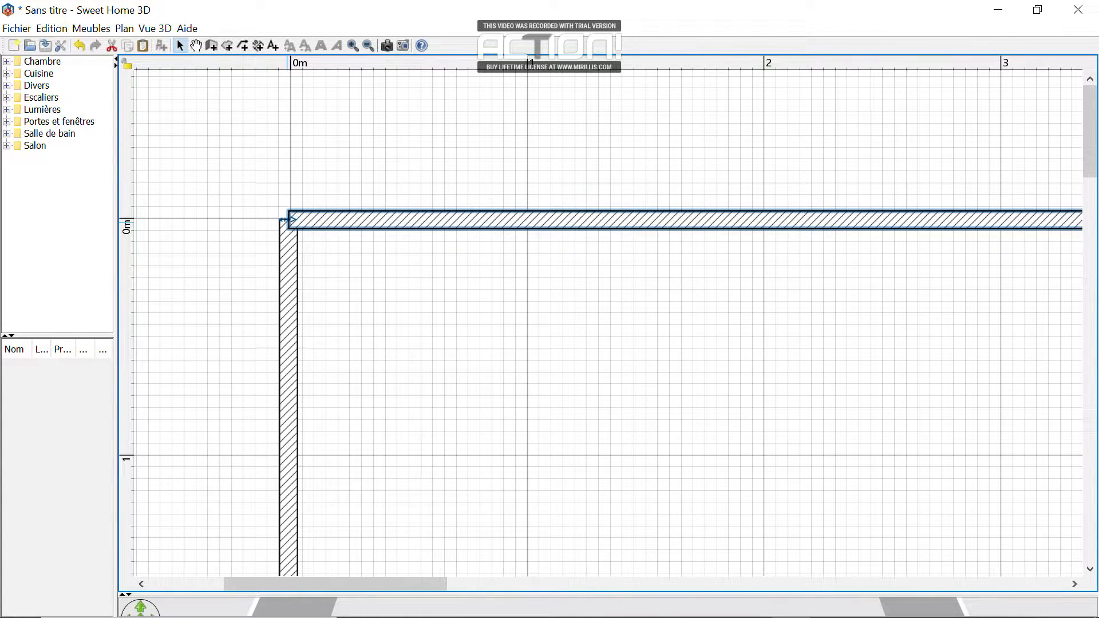
pyautogui.click(289, 225)
pyautogui.click(317, 250)
pyautogui.click(283, 225)
pyautogui.click(216, 96)
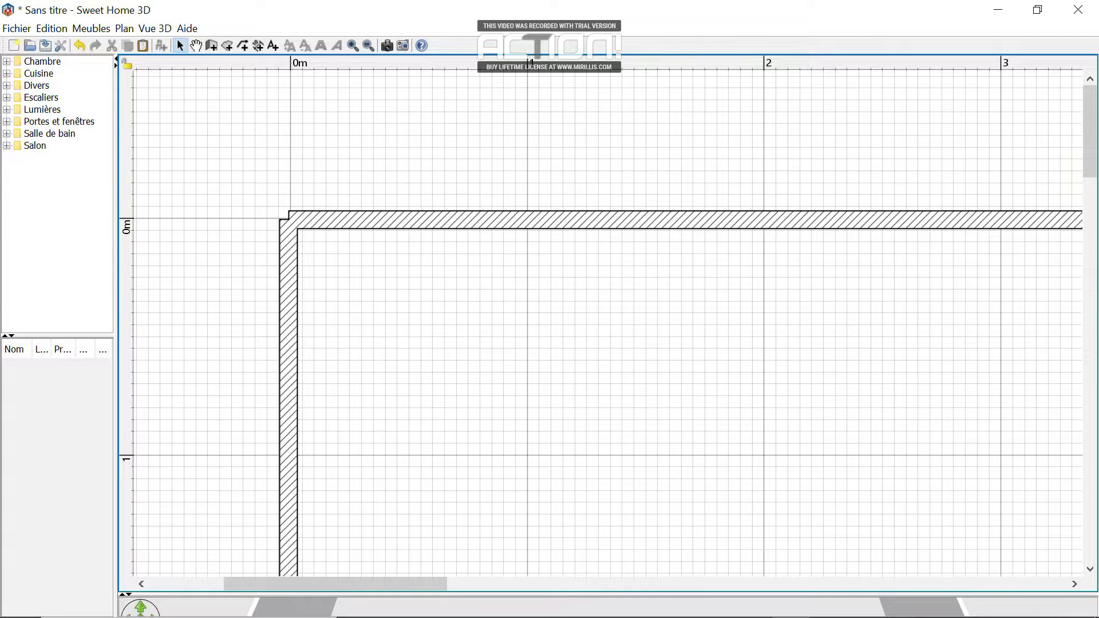
# Extend the left wall's upper end so it is flush with the top wall's outer face.
pyautogui.click(289, 263)
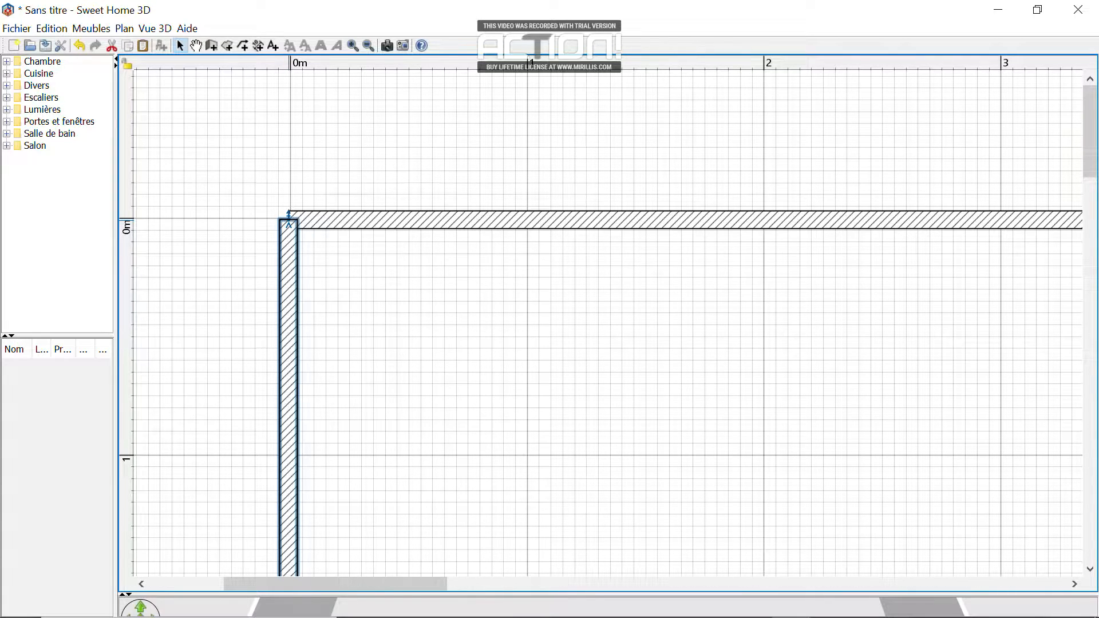
pyautogui.moveTo(289, 225); pyautogui.dragTo(289, 215)
pyautogui.click(351, 238)
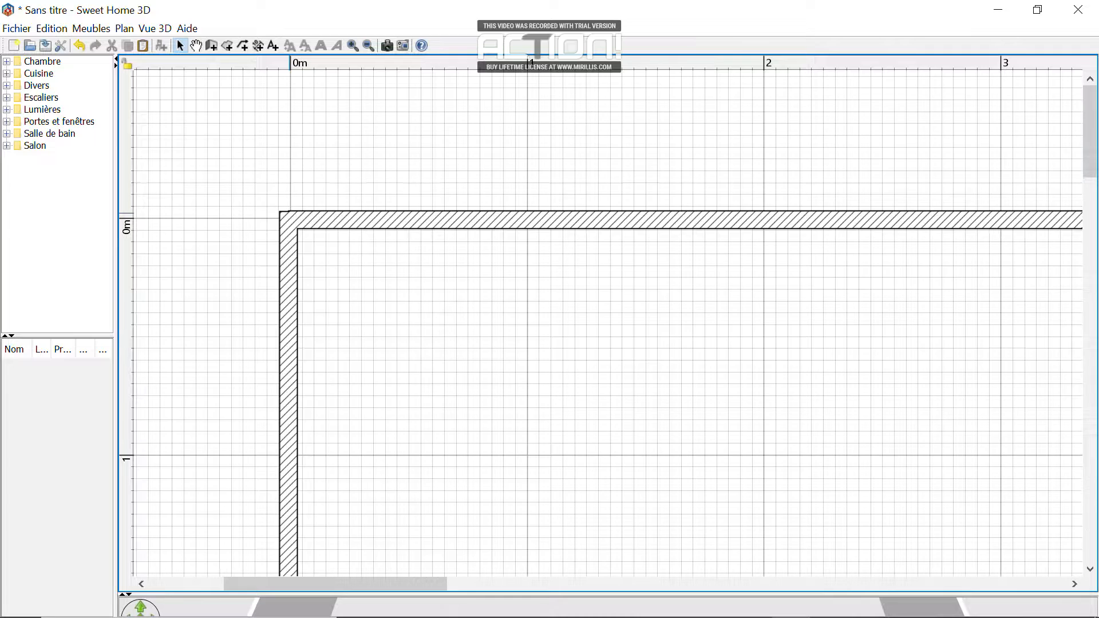
# Fine-tune the left wall's upper end so the house's upper-left corner is flush with the top wall's outer face.
pyautogui.keyDown('ctrl'); pyautogui.scroll(4, 289, 214); pyautogui.keyUp('ctrl')
pyautogui.click(292, 219)
pyautogui.click(334, 284)
pyautogui.click(288, 218)
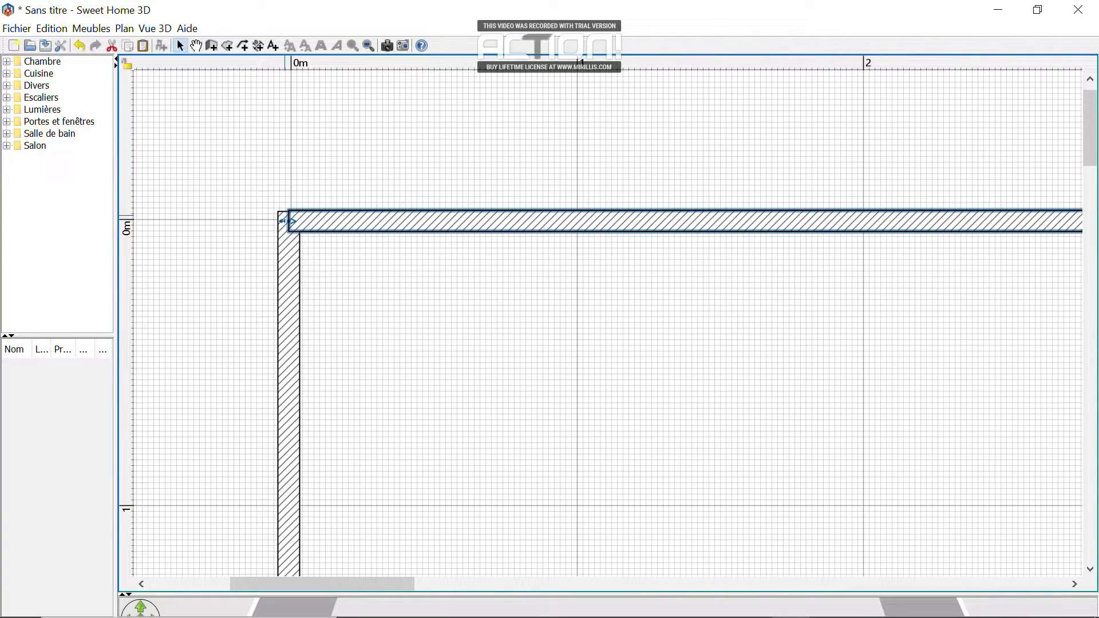
pyautogui.click(288, 220)
pyautogui.moveTo(289, 216); pyautogui.dragTo(289, 212)
pyautogui.click(301, 239)
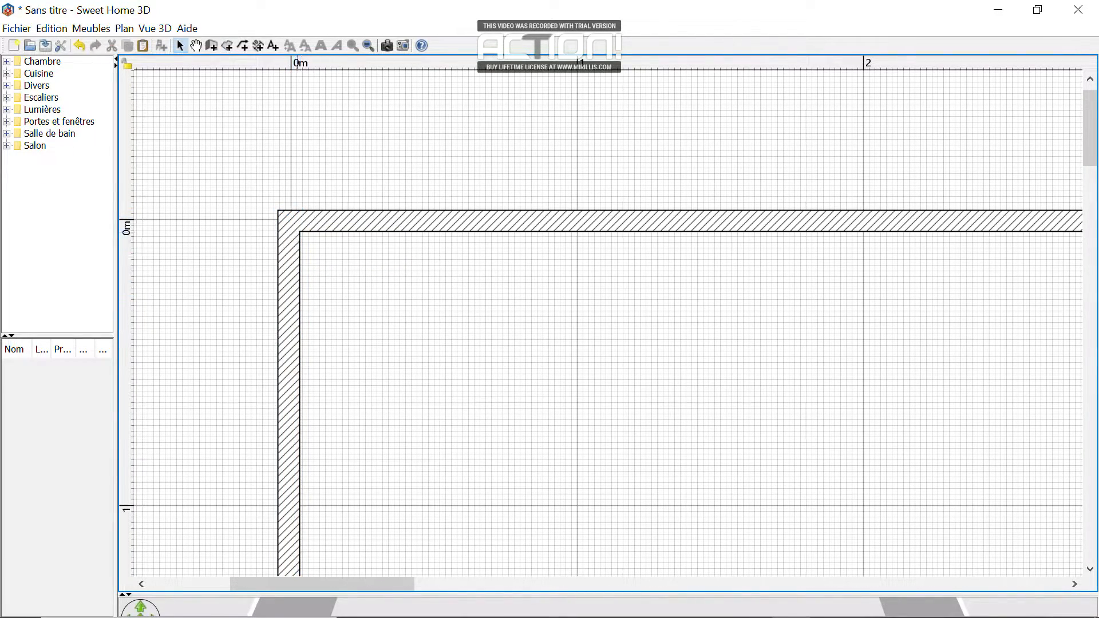
# Examine the remaining corners of the house outline, then view the complete exterior rectangle.
pyautogui.keyDown('ctrl'); pyautogui.scroll(-11, 359, 268); pyautogui.keyUp('ctrl')
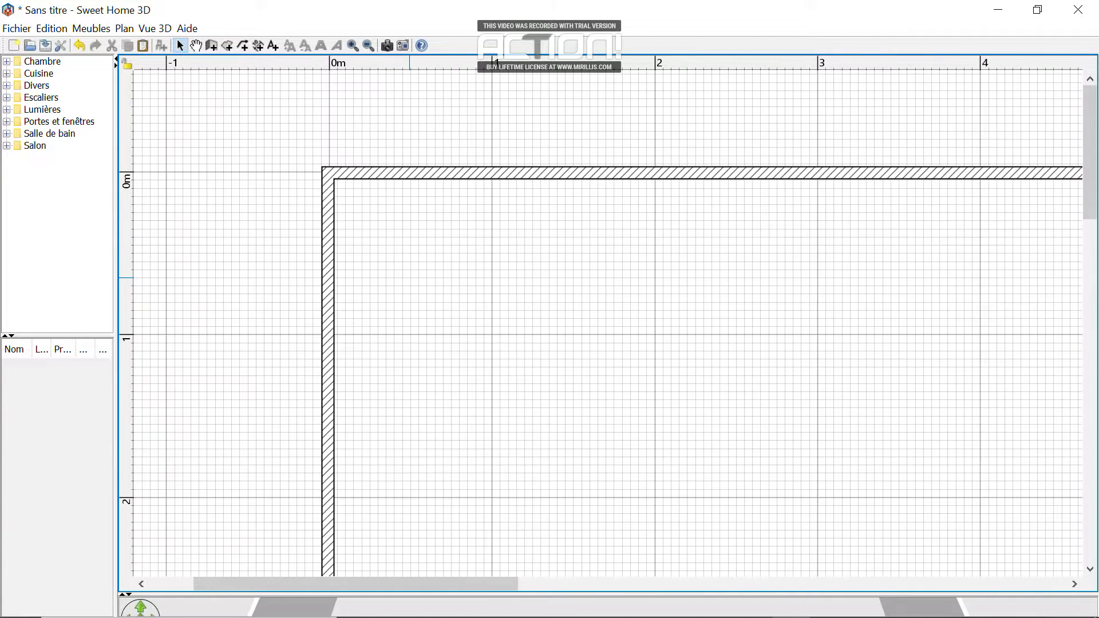
pyautogui.moveTo(448, 584); pyautogui.dragTo(850, 584)
pyautogui.moveTo(1090, 177); pyautogui.dragTo(1090, 352)
pyautogui.moveTo(830, 584); pyautogui.dragTo(418, 584)
pyautogui.keyDown('ctrl'); pyautogui.scroll(-4, 691, 303); pyautogui.keyUp('ctrl')
pyautogui.moveTo(486, 583); pyautogui.dragTo(699, 583)
pyautogui.keyDown('ctrl'); pyautogui.scroll(-6, 593, 370); pyautogui.keyUp('ctrl')
pyautogui.keyDown('ctrl'); pyautogui.scroll(-6, 593, 370); pyautogui.keyUp('ctrl')
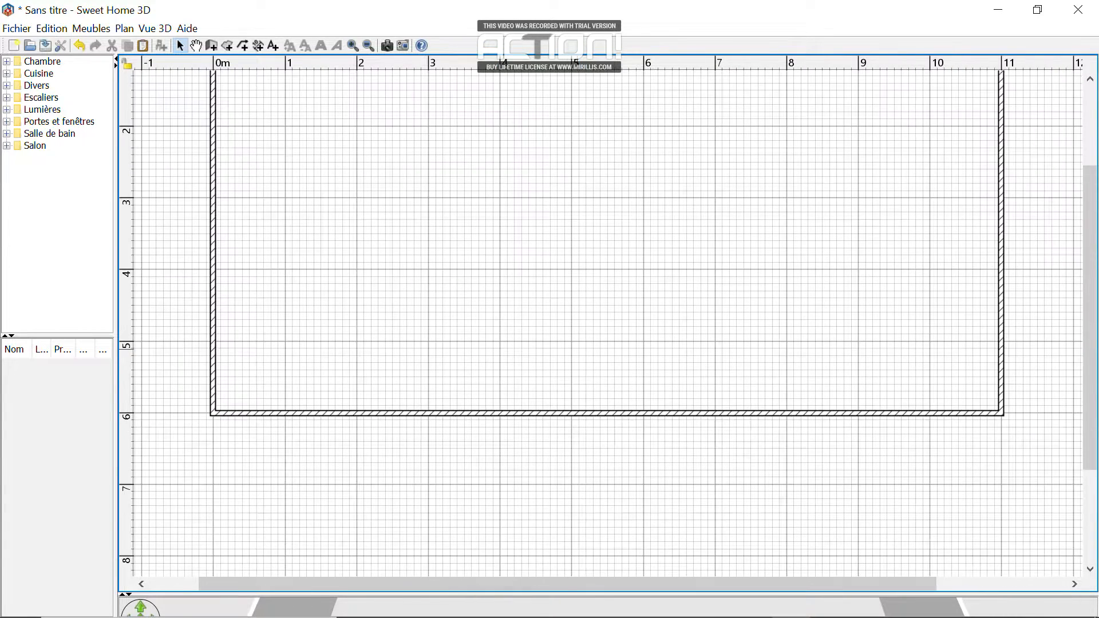
pyautogui.scroll(5, 601, 321)
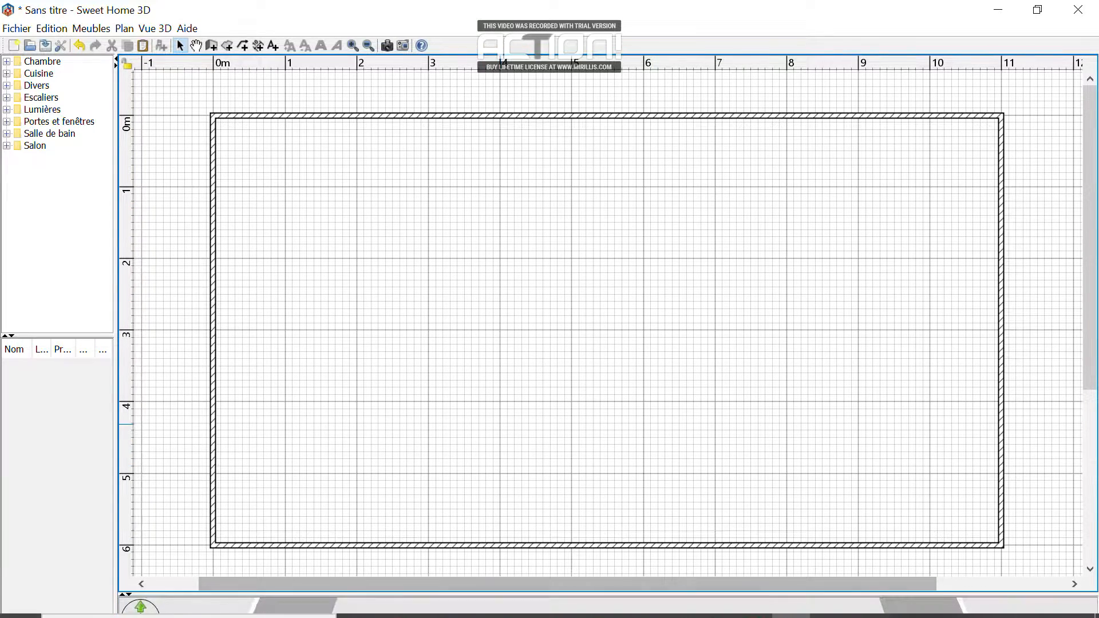
# Consult the Exercise 2 plan in Adobe Acrobat Reader, and draw a vertical 600 cm interior wall in Sweet Home 3D at the 3 m mark.
pyautogui.moveTo(517, 602)
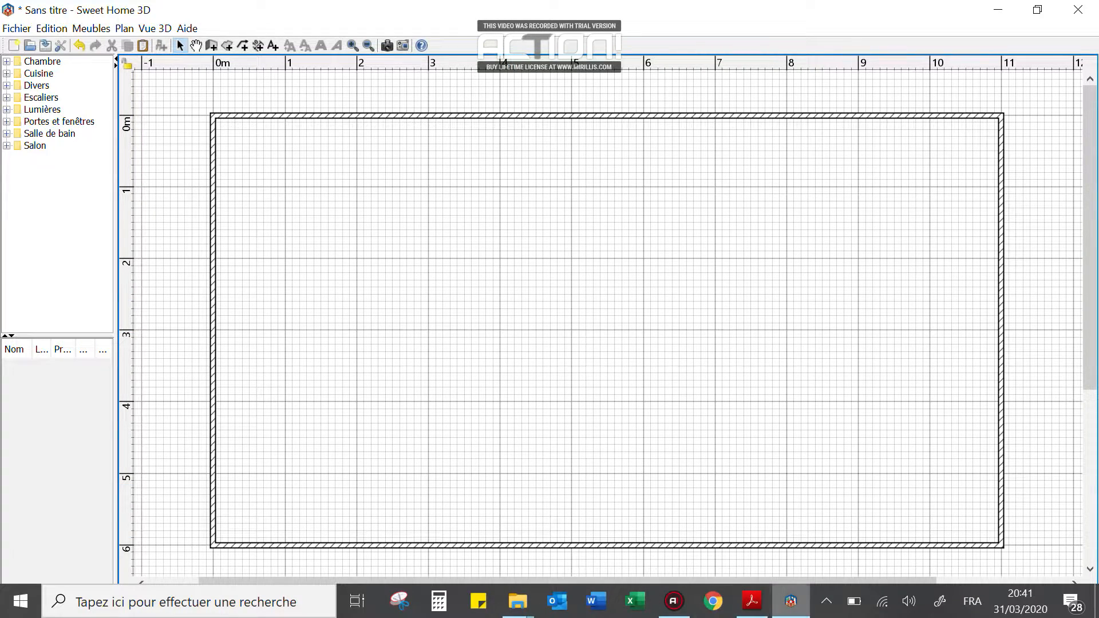
pyautogui.click(751, 601)
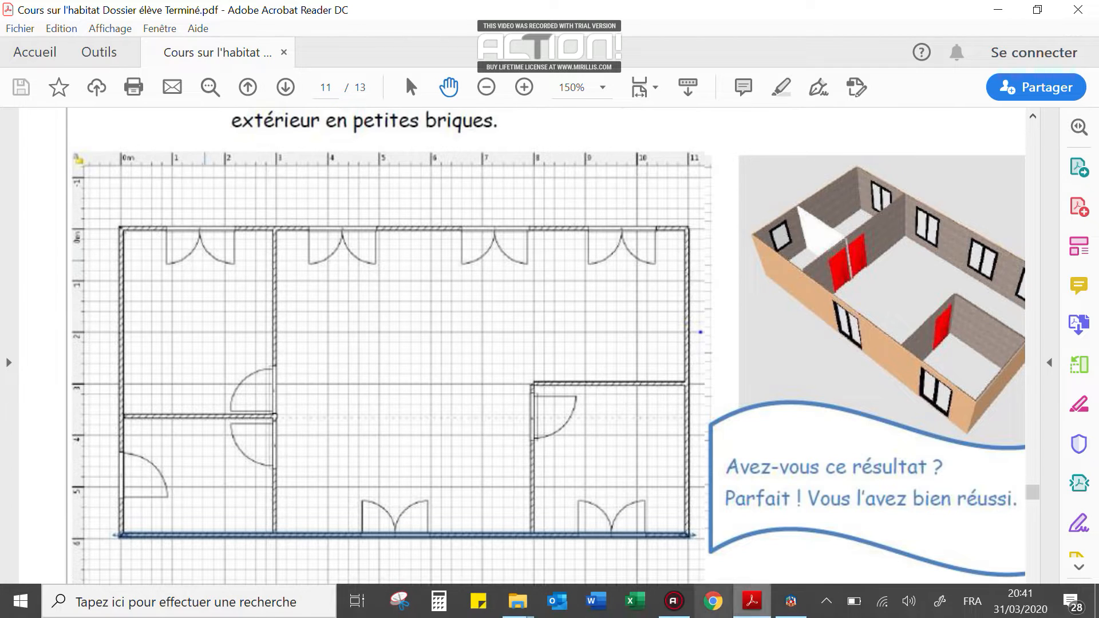
pyautogui.click(790, 601)
pyautogui.click(211, 45)
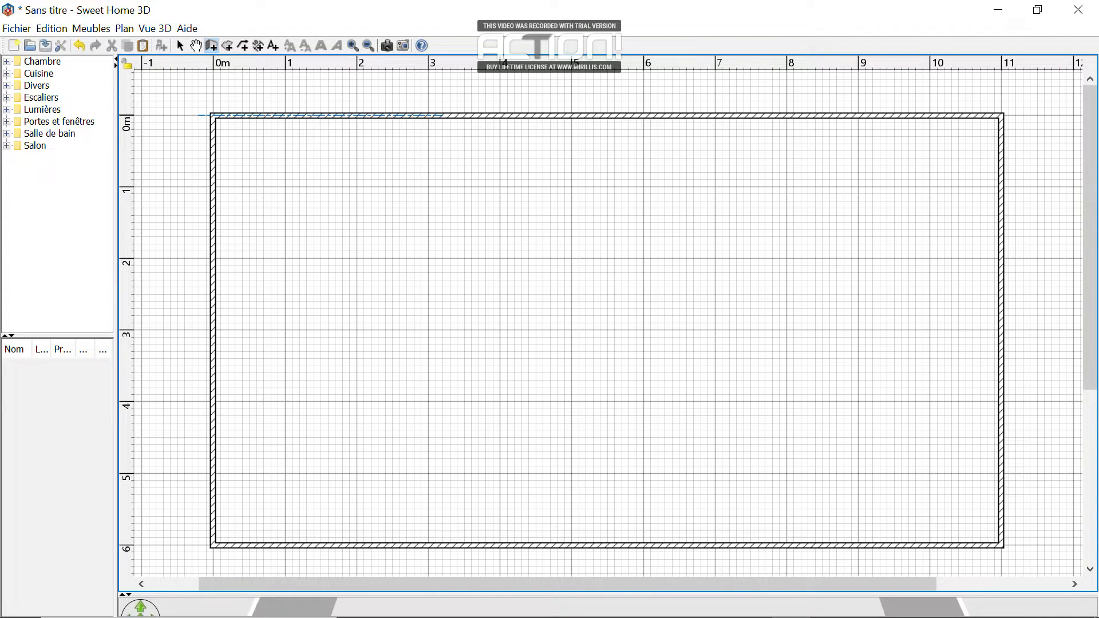
pyautogui.click(428, 116)
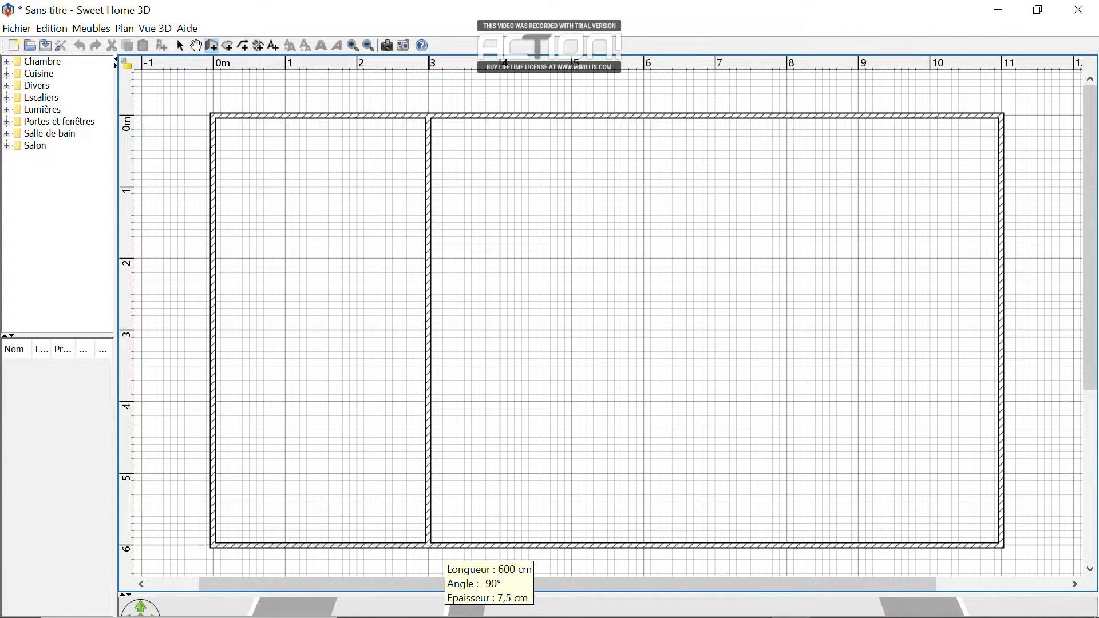
pyautogui.doubleClick(428, 544)
pyautogui.click(428, 544)
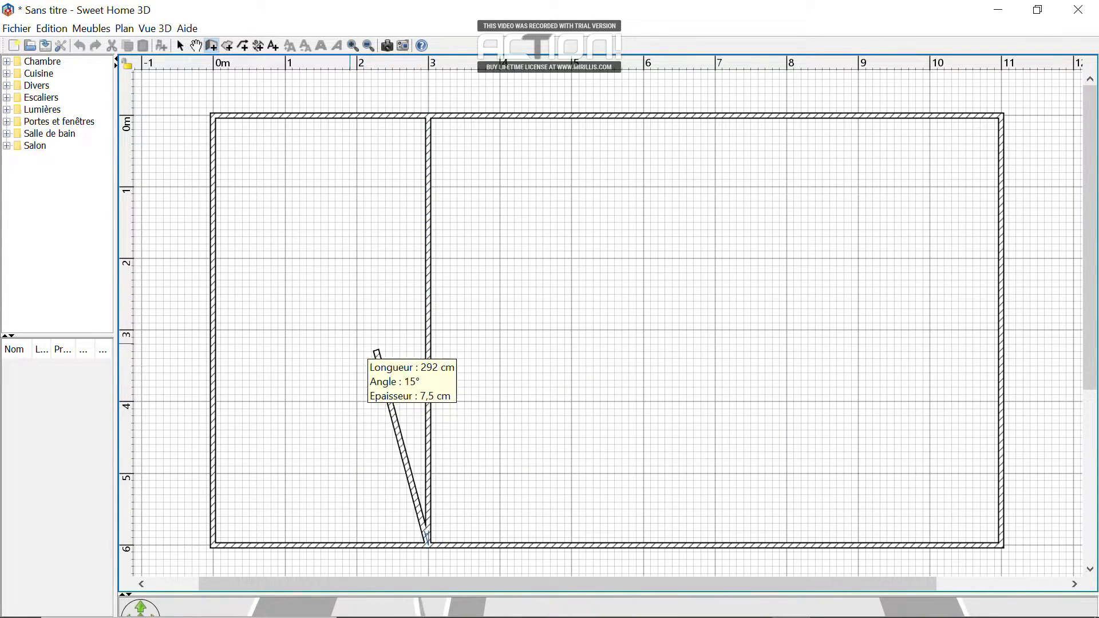
pyautogui.rightClick(355, 328)
pyautogui.click(357, 283)
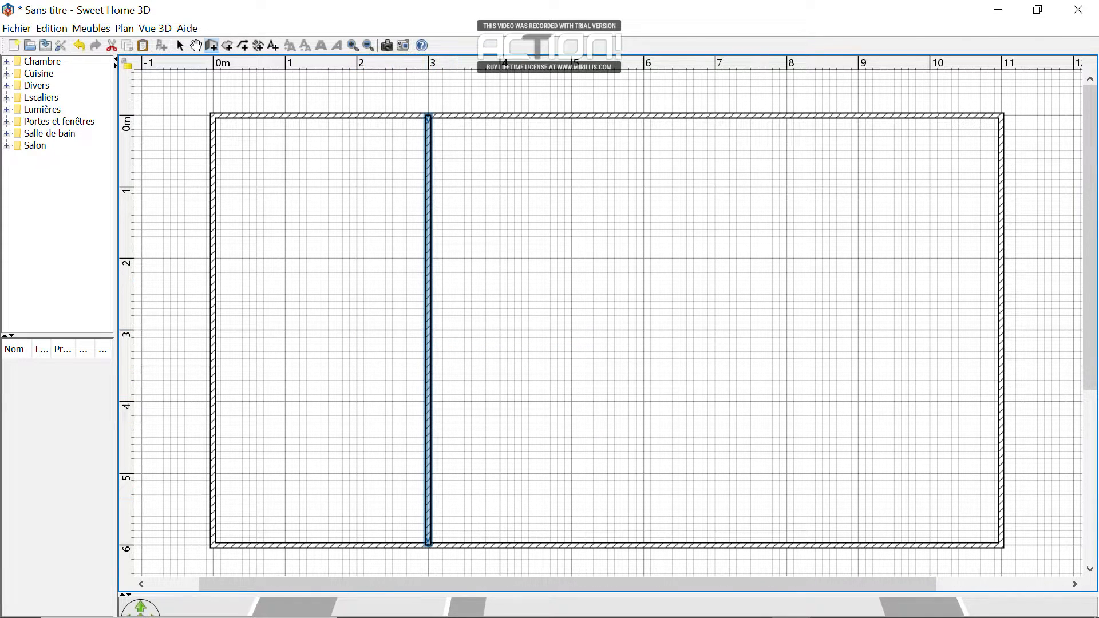
pyautogui.click(179, 45)
pyautogui.click(434, 331)
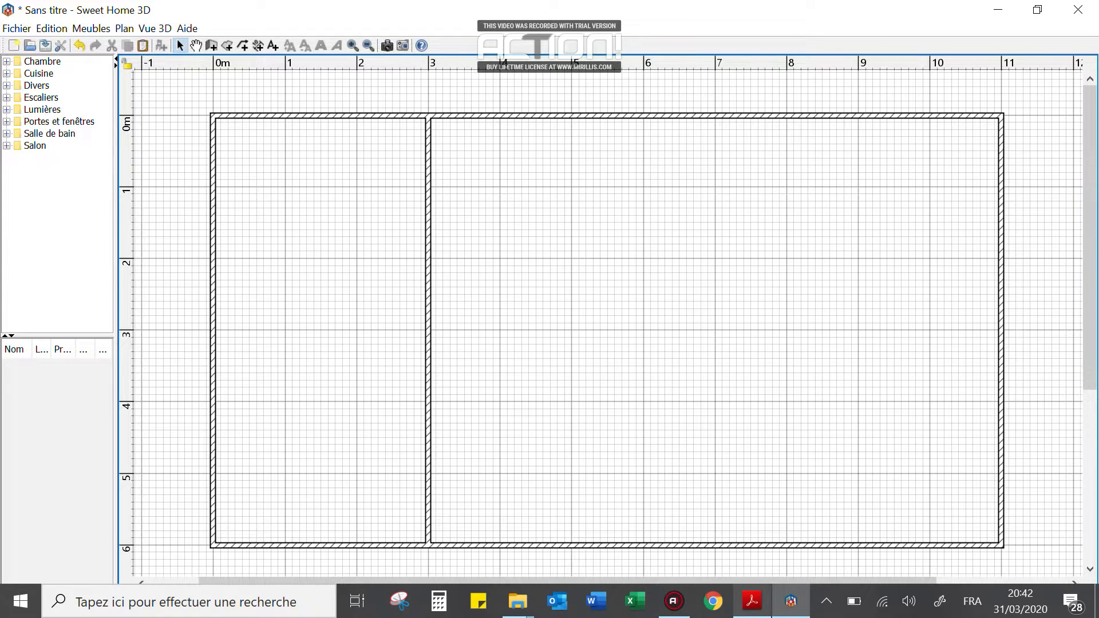
# Compare the Exercise 2 plan in Adobe Acrobat Reader with the area between the left wall and the vertical interior wall in Sweet Home 3D.
pyautogui.click(752, 601)
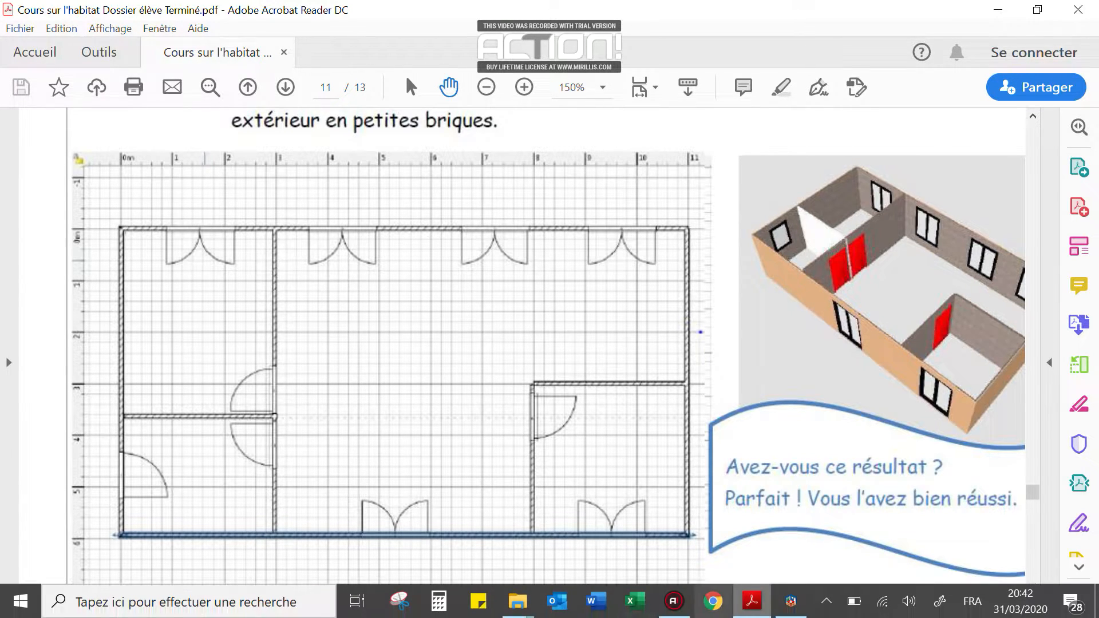
pyautogui.click(790, 601)
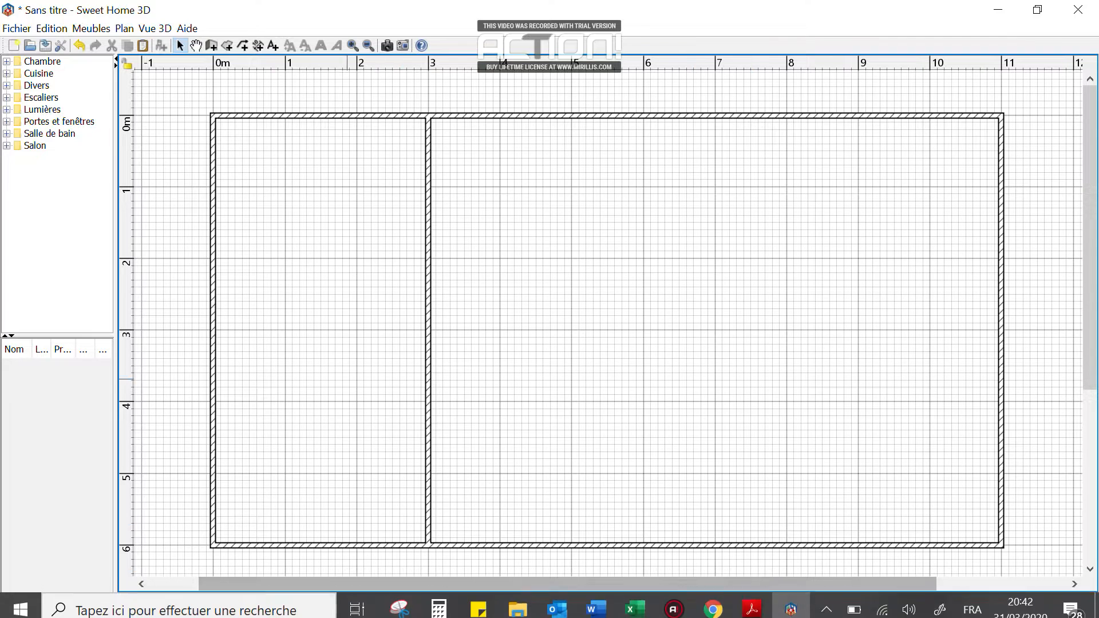
pyautogui.keyDown('ctrl'); pyautogui.scroll(2, 370, 416); pyautogui.keyUp('ctrl')
pyautogui.keyDown('ctrl'); pyautogui.scroll(4, 360, 407); pyautogui.keyUp('ctrl')
pyautogui.keyDown('ctrl'); pyautogui.scroll(-7, 348, 401); pyautogui.keyUp('ctrl')
pyautogui.keyDown('ctrl'); pyautogui.scroll(4, 349, 401); pyautogui.keyUp('ctrl')
pyautogui.keyDown('ctrl'); pyautogui.scroll(2, 349, 401); pyautogui.keyUp('ctrl')
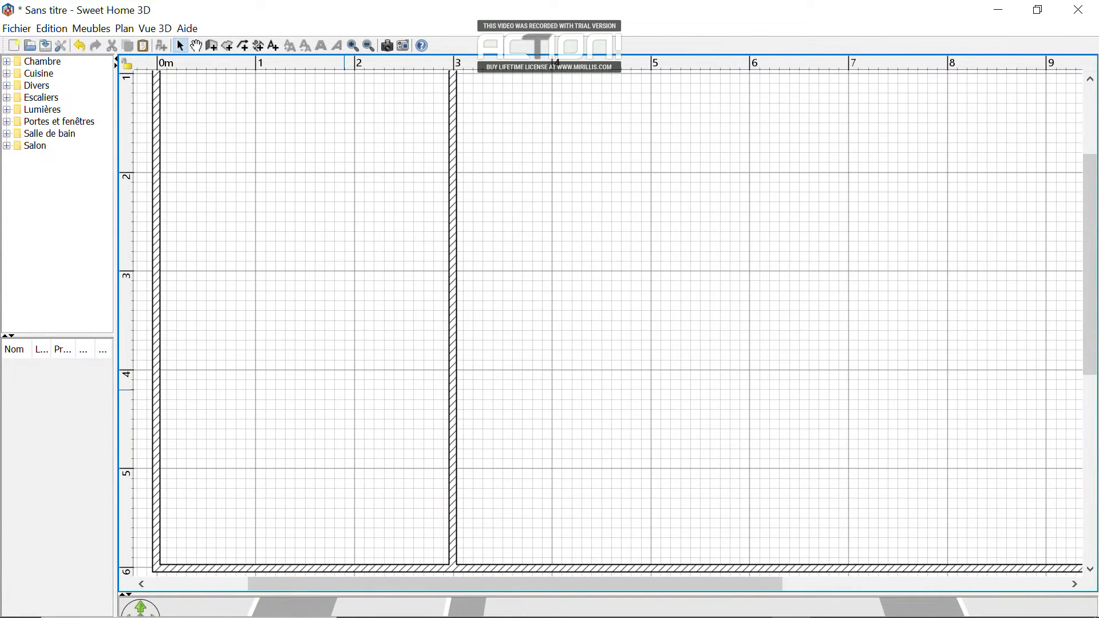
pyautogui.keyDown('ctrl'); pyautogui.scroll(-4, 343, 398); pyautogui.keyUp('ctrl')
pyautogui.keyDown('ctrl'); pyautogui.scroll(-2, 343, 401); pyautogui.keyUp('ctrl')
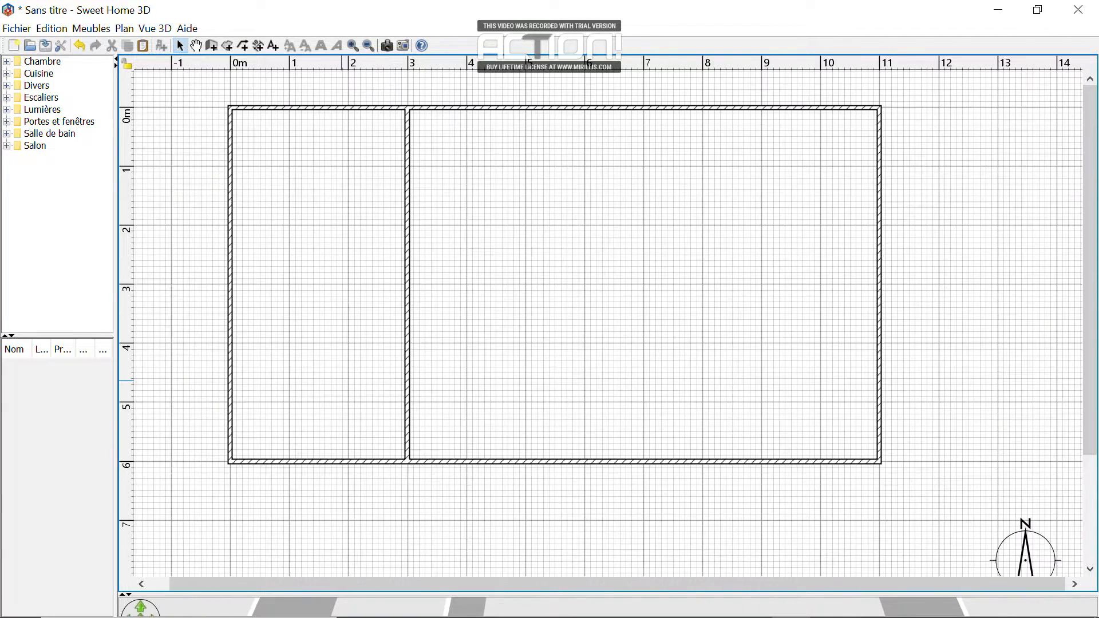
pyautogui.keyDown('ctrl'); pyautogui.scroll(2, 342, 361); pyautogui.keyUp('ctrl')
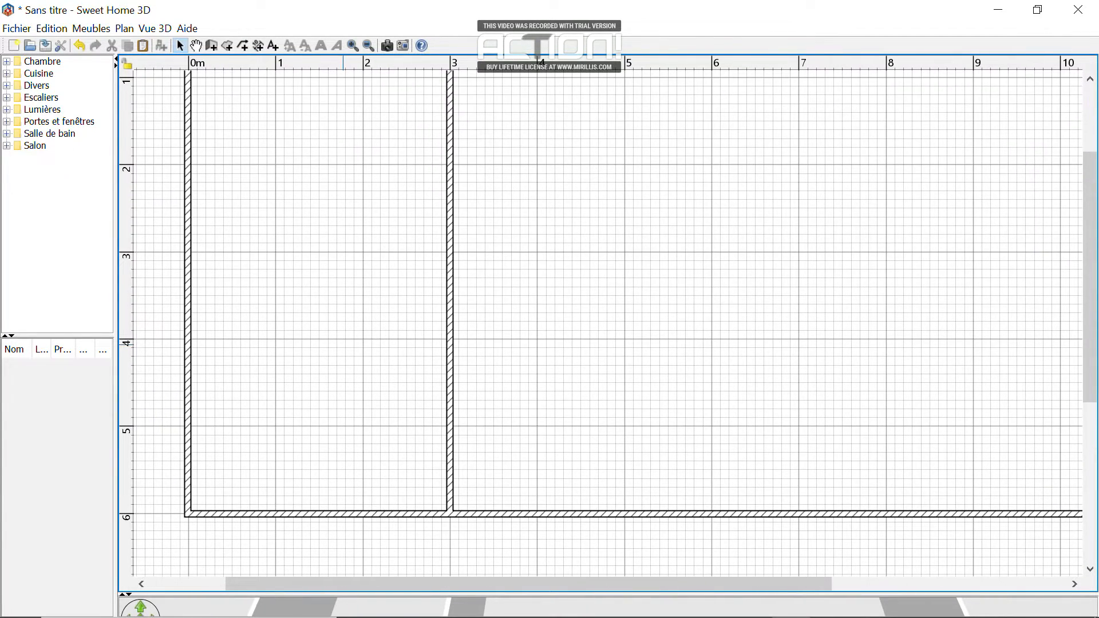
pyautogui.scroll(4, 375, 332)
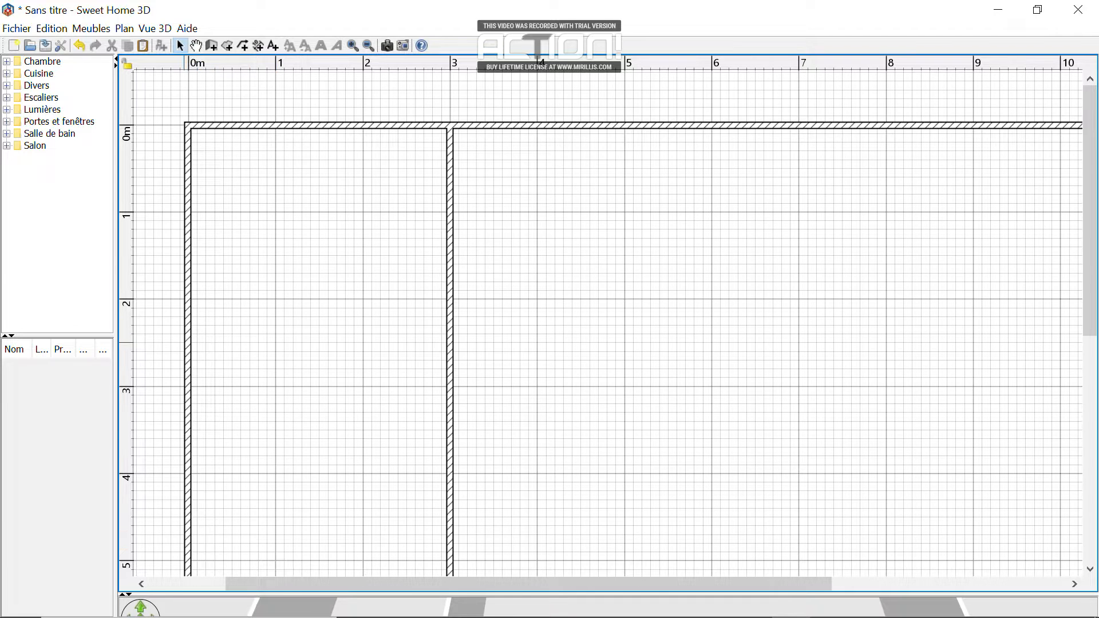
# Recheck the PDF plan, and draw a horizontal partition at about 3.5 m on the vertical ruler from the left exterior wall to the vertical interior wall.
pyautogui.moveTo(909, 610)
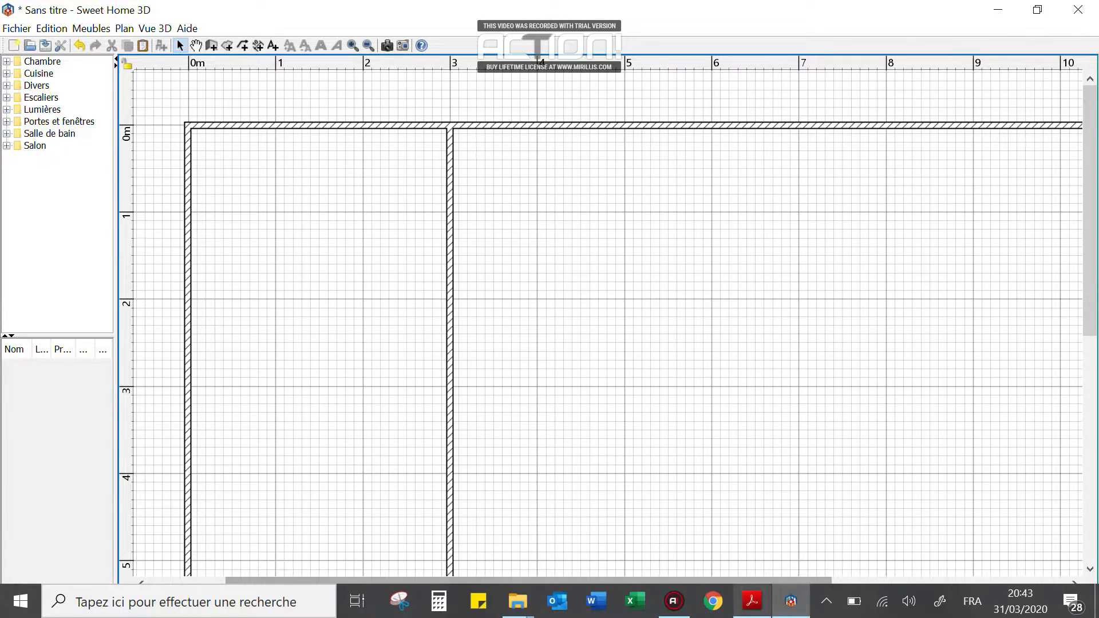
pyautogui.click(752, 601)
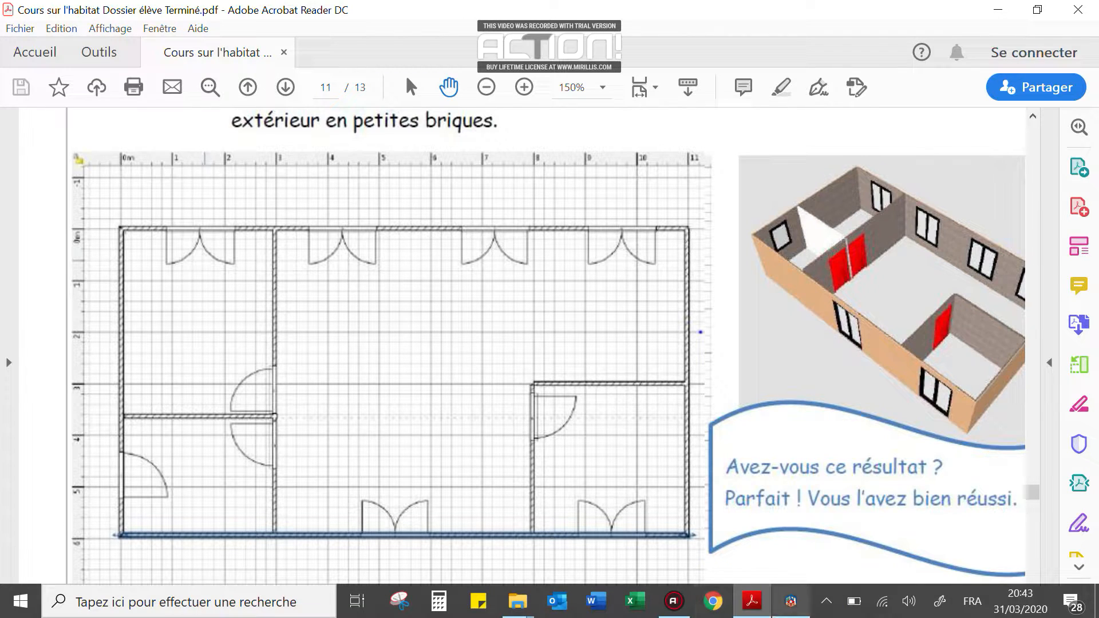
pyautogui.click(791, 601)
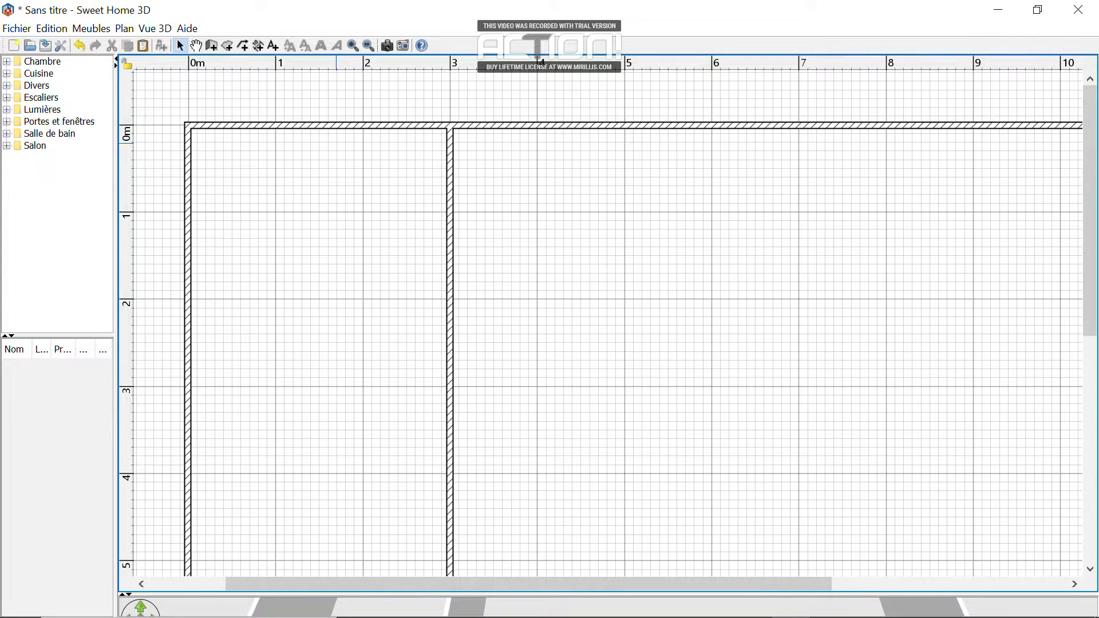
pyautogui.click(211, 45)
pyautogui.scroll(-2, 262, 417)
pyautogui.scroll(1, 293, 411)
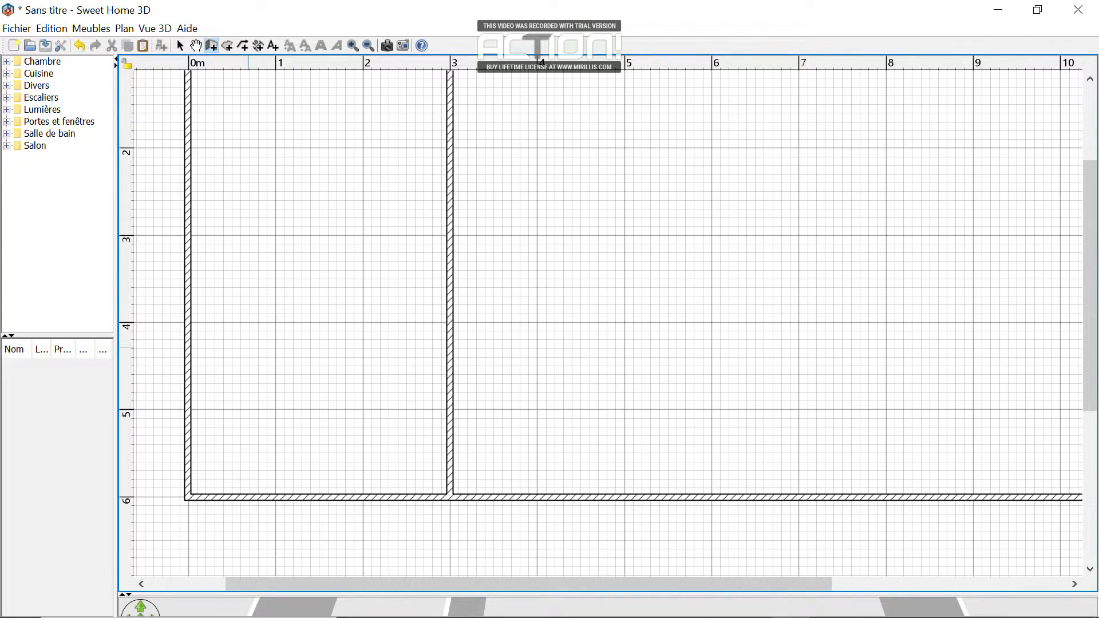
pyautogui.click(189, 277)
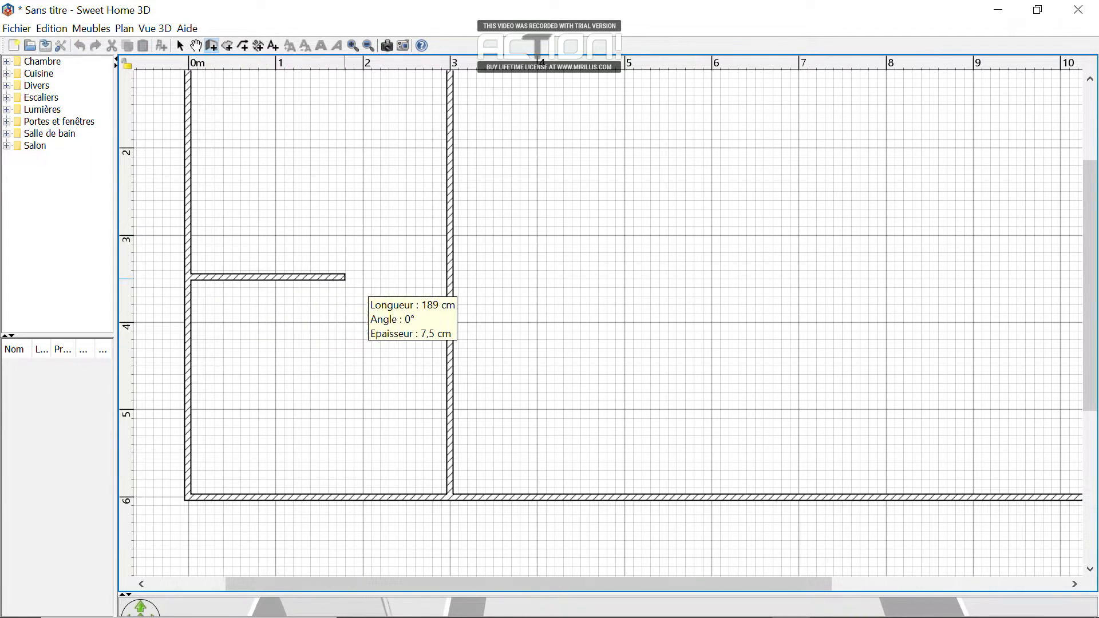
pyautogui.doubleClick(450, 277)
pyautogui.click(449, 277)
pyautogui.press('Escape')
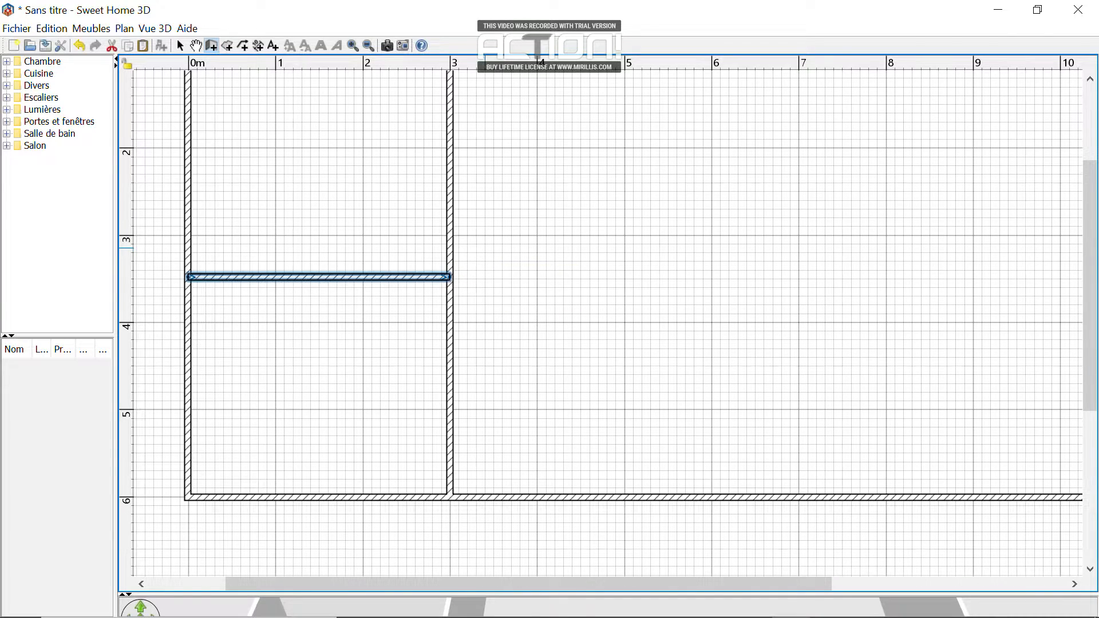
pyautogui.click(176, 39)
pyautogui.click(319, 267)
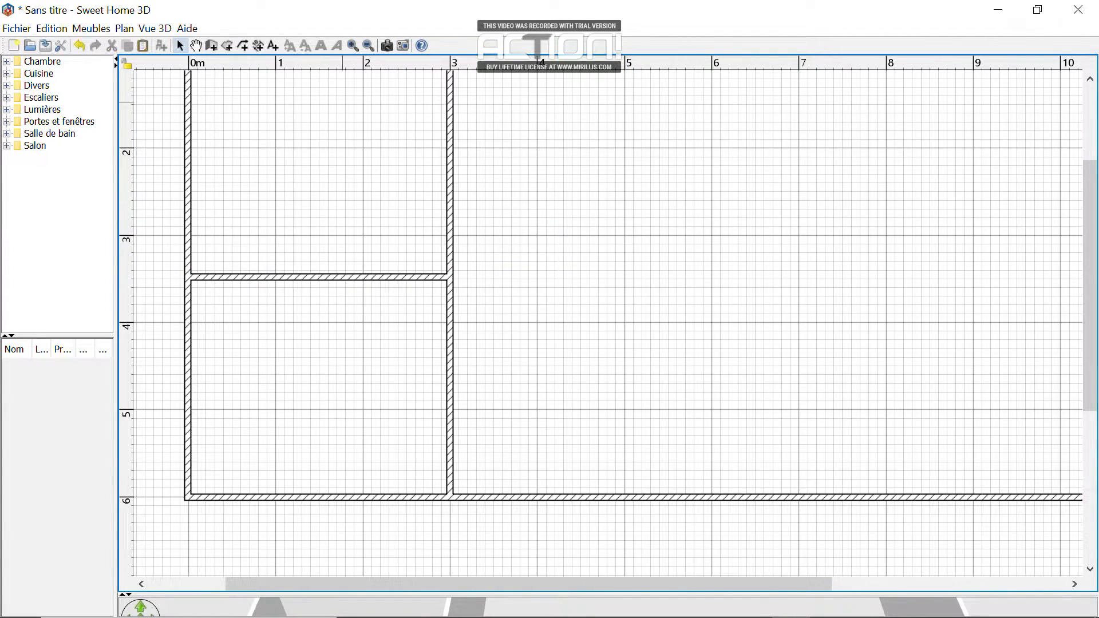
# Review the whole floor plan with its exterior walls and two interior walls in one view.
pyautogui.click(196, 45)
pyautogui.moveTo(412, 191); pyautogui.dragTo(382, 280)
pyautogui.keyDown('ctrl'); pyautogui.scroll(-1, 376, 280); pyautogui.keyUp('ctrl')
pyautogui.moveTo(502, 326); pyautogui.dragTo(427, 303)
pyautogui.moveTo(477, 335); pyautogui.dragTo(535, 354)
pyautogui.keyDown('ctrl'); pyautogui.scroll(-2, 571, 385); pyautogui.keyUp('ctrl')
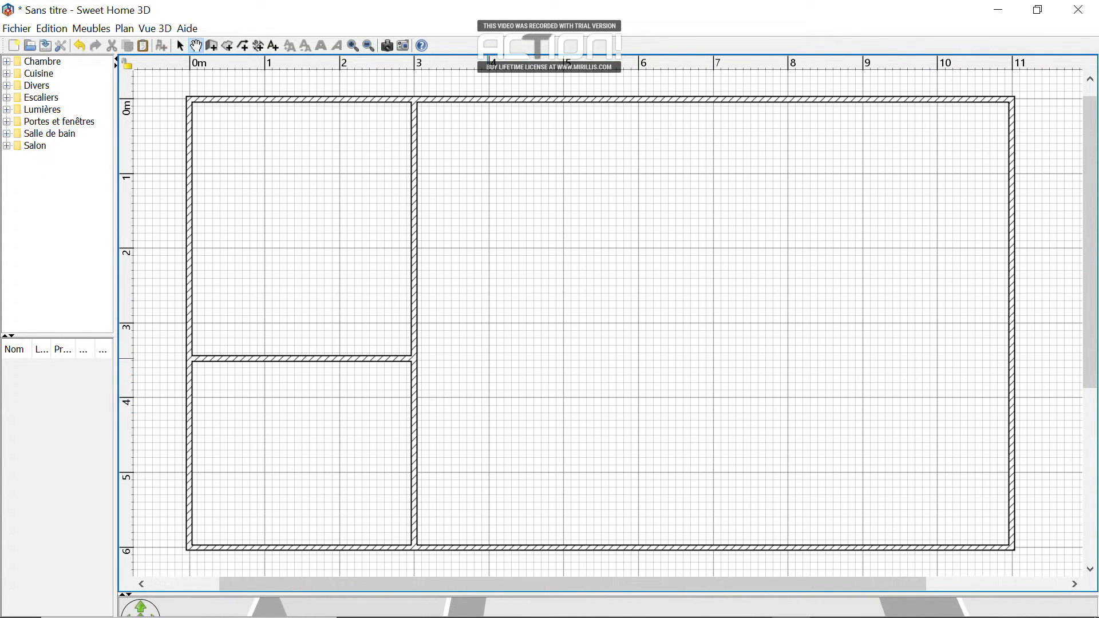
pyautogui.keyDown('ctrl'); pyautogui.scroll(-2, 438, 280); pyautogui.keyUp('ctrl')
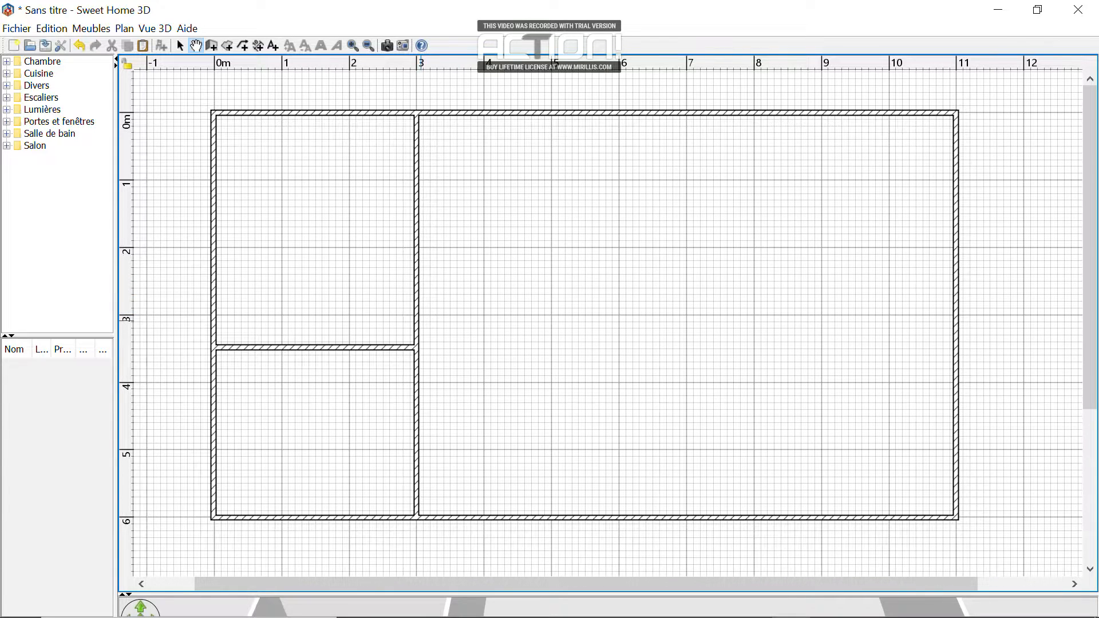
pyautogui.moveTo(363, 400)
pyautogui.mouseDown()
pyautogui.moveTo(383, 390)
pyautogui.moveTo(363, 400)
pyautogui.mouseUp()
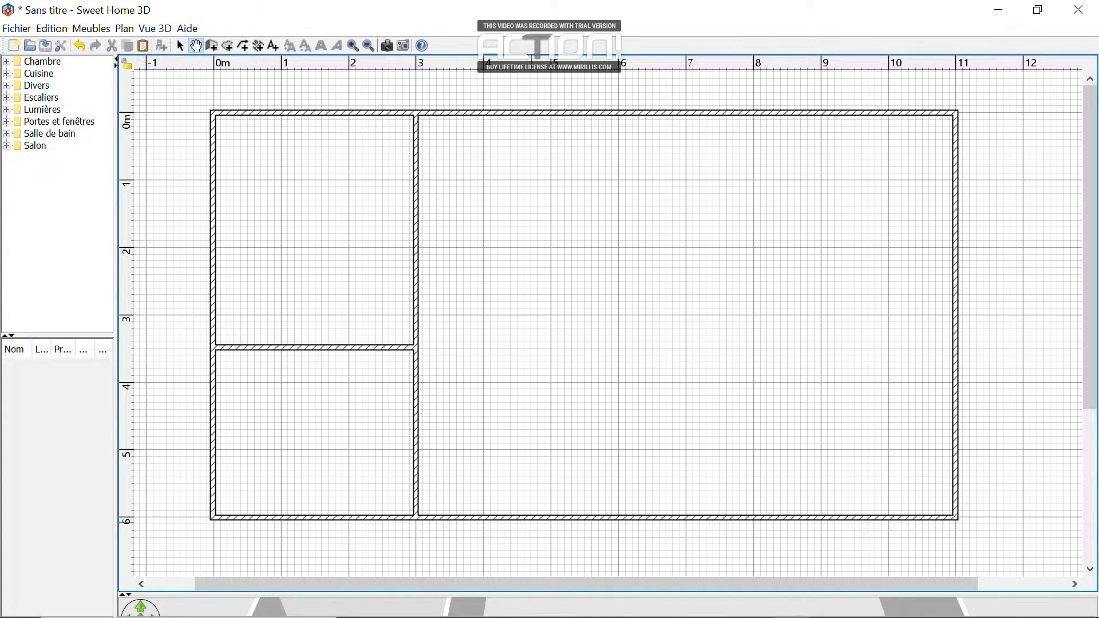
# Switch to Adobe Acrobat Reader and review Exercise 2 and the course instructions on colouring walls and inserting doors and windows.
pyautogui.click(753, 601)
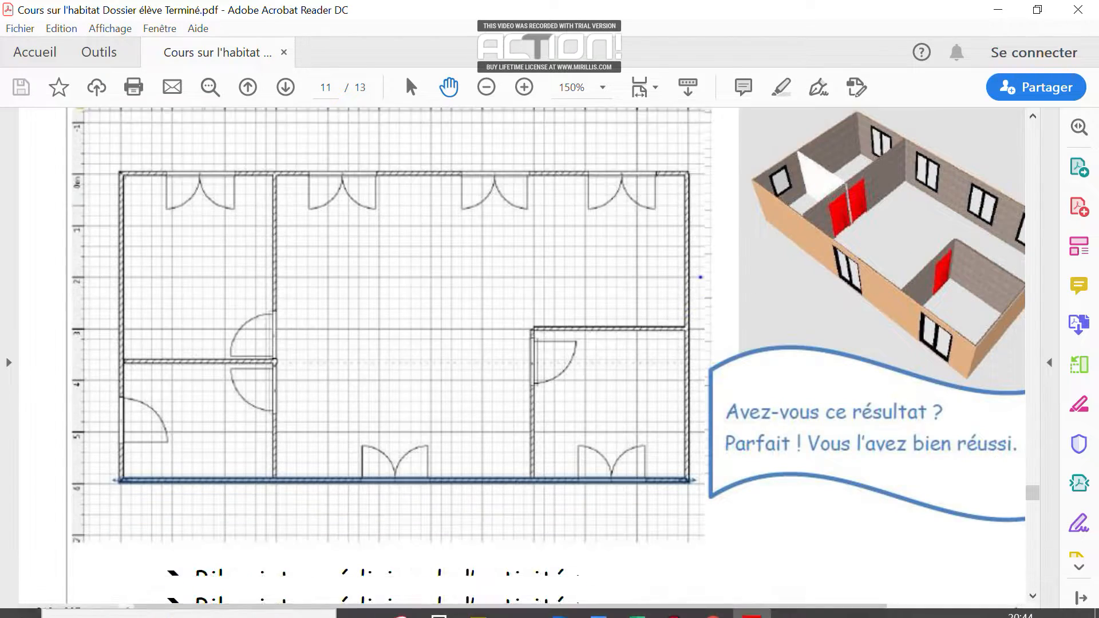
pyautogui.scroll(-1, 522, 366)
pyautogui.keyDown('ctrl'); pyautogui.scroll(-2, 522, 366); pyautogui.keyUp('ctrl')
pyautogui.scroll(-2, 522, 367)
pyautogui.scroll(3, 522, 366)
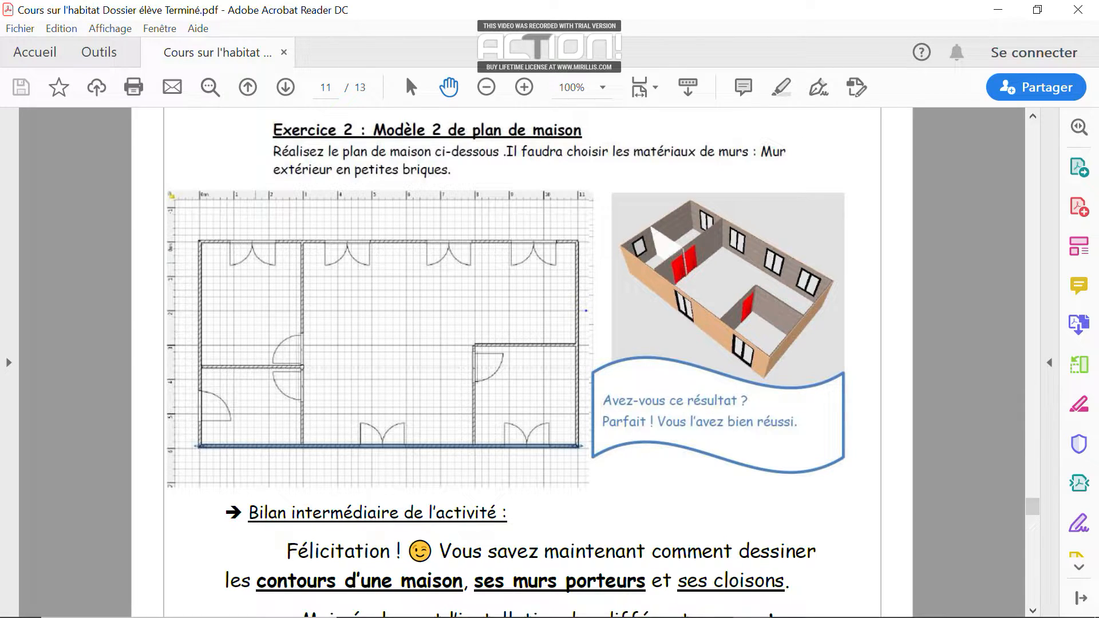
pyautogui.scroll(8, 522, 362)
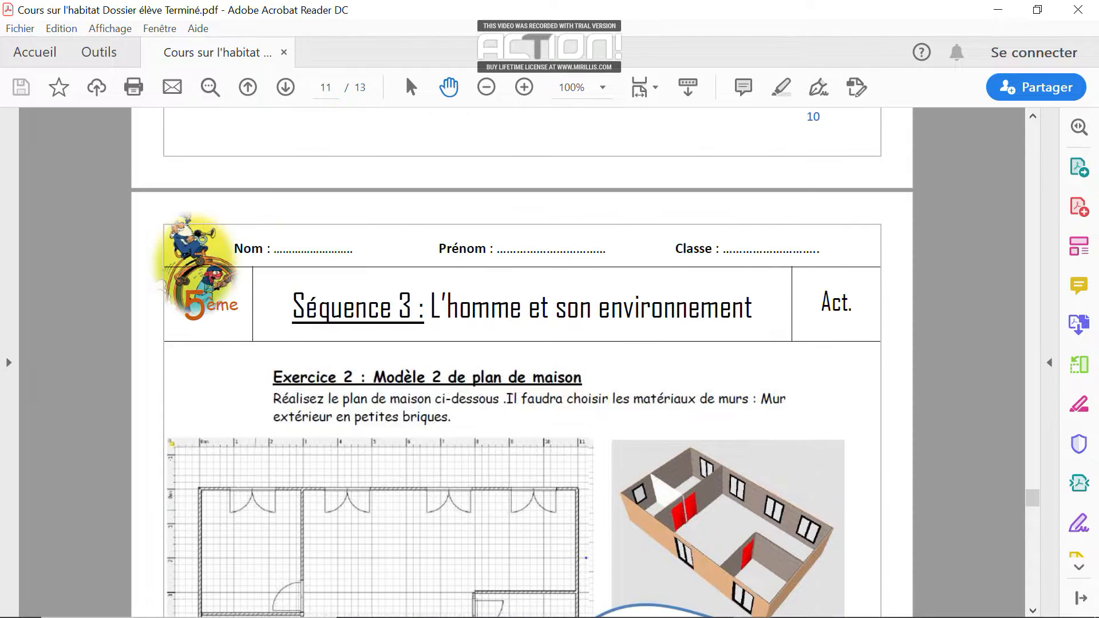
pyautogui.scroll(10, 522, 363)
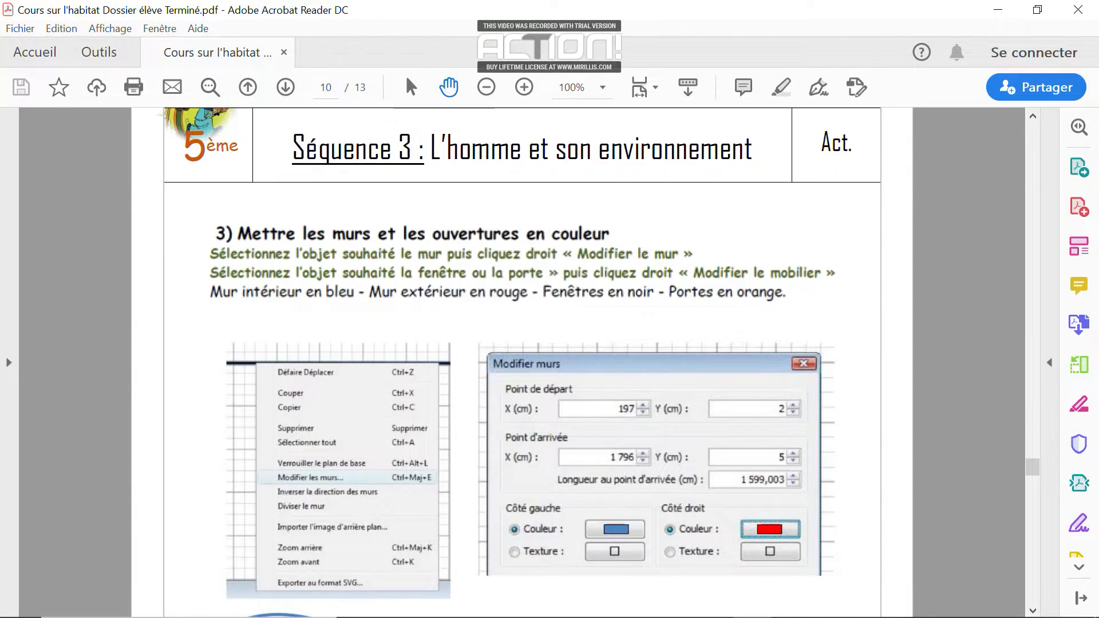
pyautogui.scroll(6, 522, 363)
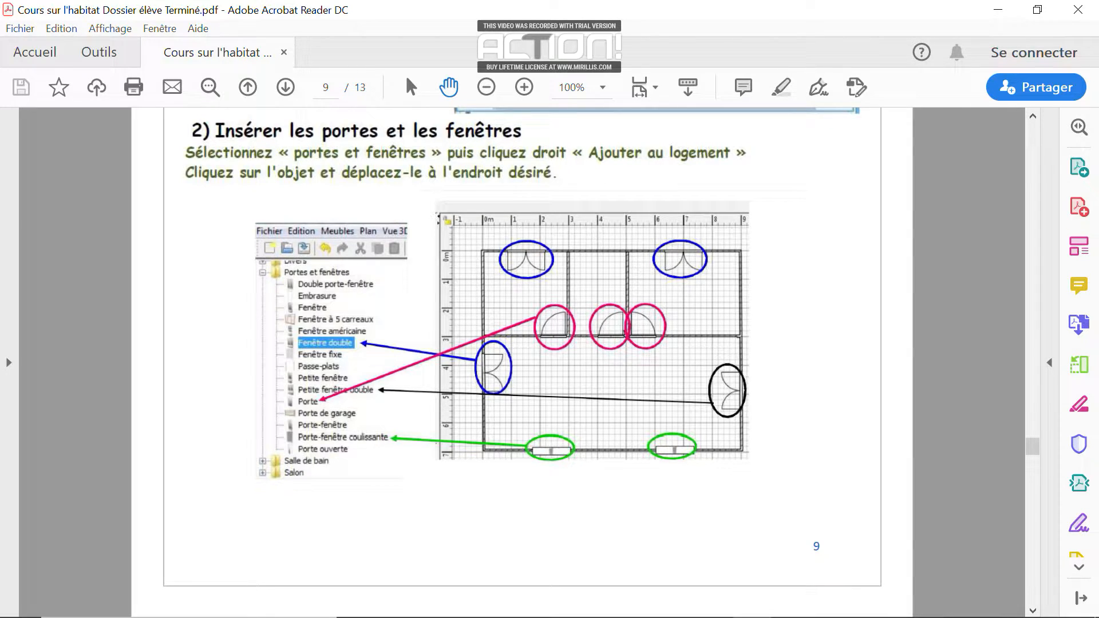
pyautogui.moveTo(1032, 447); pyautogui.dragTo(1032, 506)
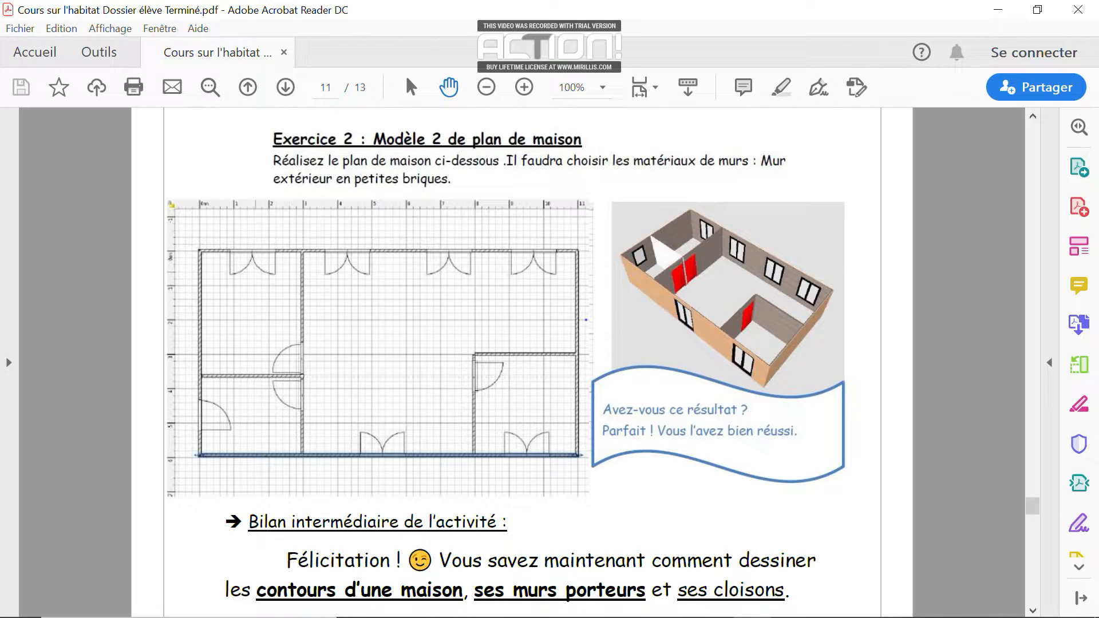
pyautogui.moveTo(658, 616)
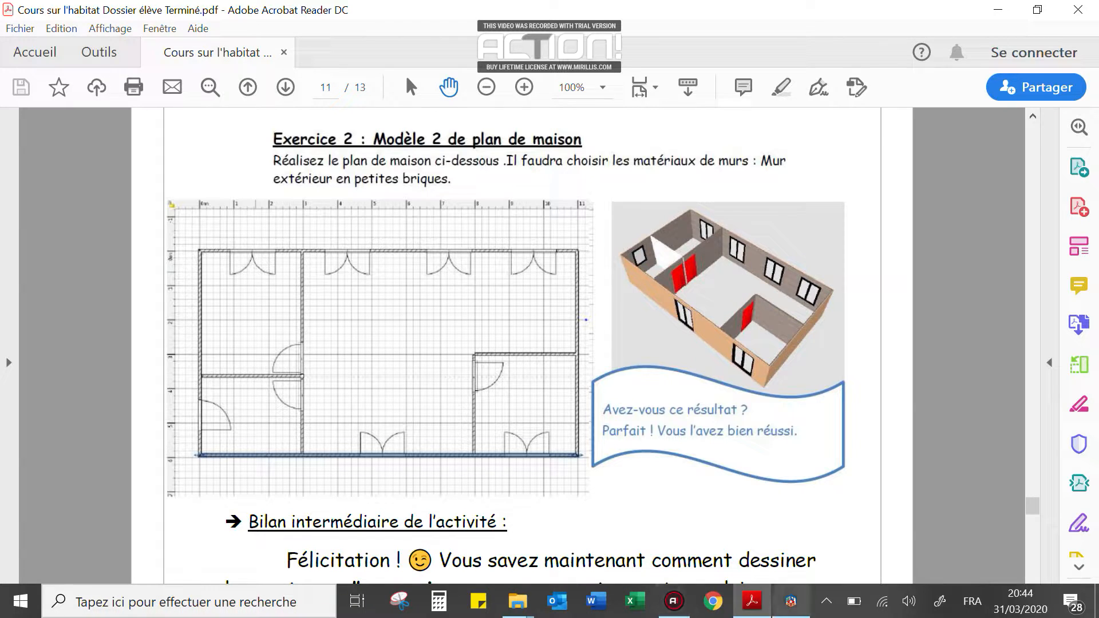
# Switch to Sweet Home 3D and place a Fenêtre double in the upper exterior wall of the upper-left room.
pyautogui.click(790, 601)
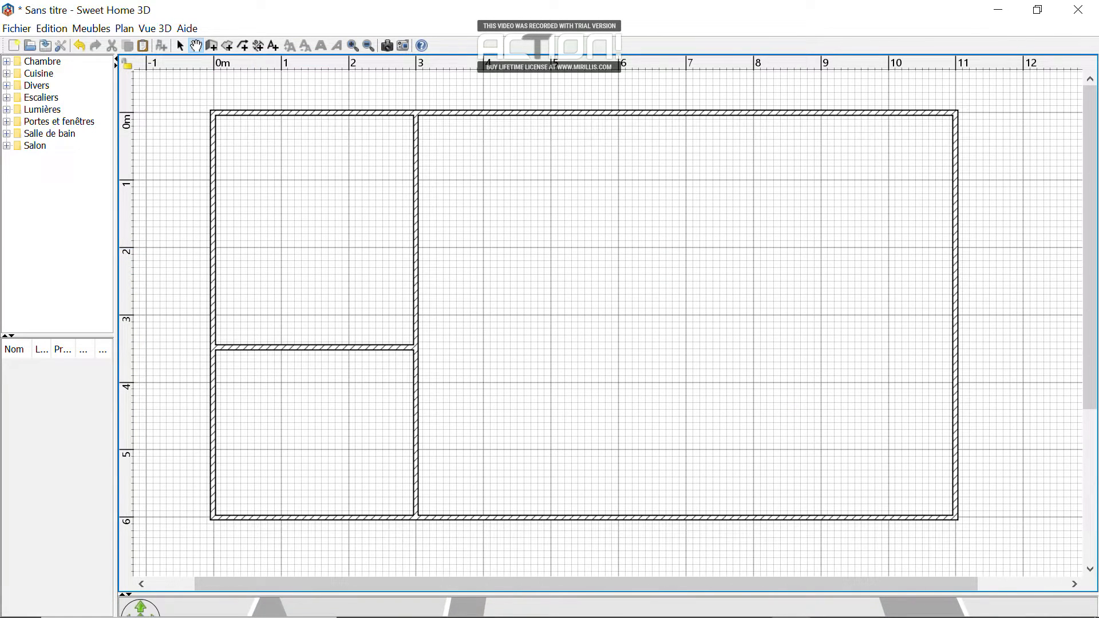
pyautogui.click(7, 121)
pyautogui.moveTo(57, 335); pyautogui.dragTo(57, 496)
pyautogui.moveTo(115, 320); pyautogui.dragTo(198, 320)
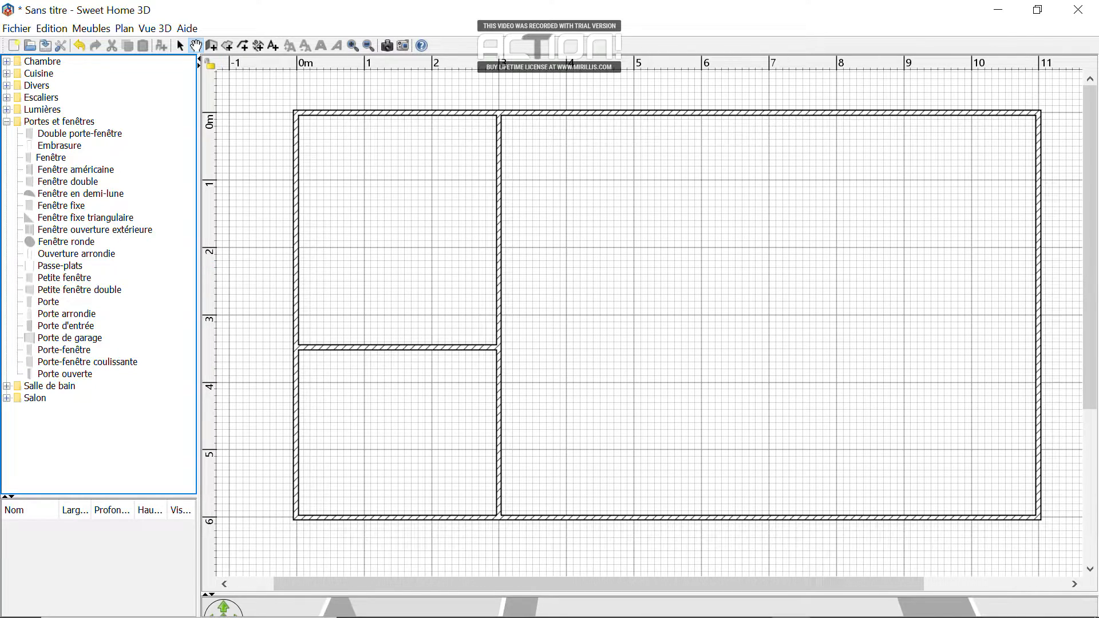
pyautogui.click(68, 181)
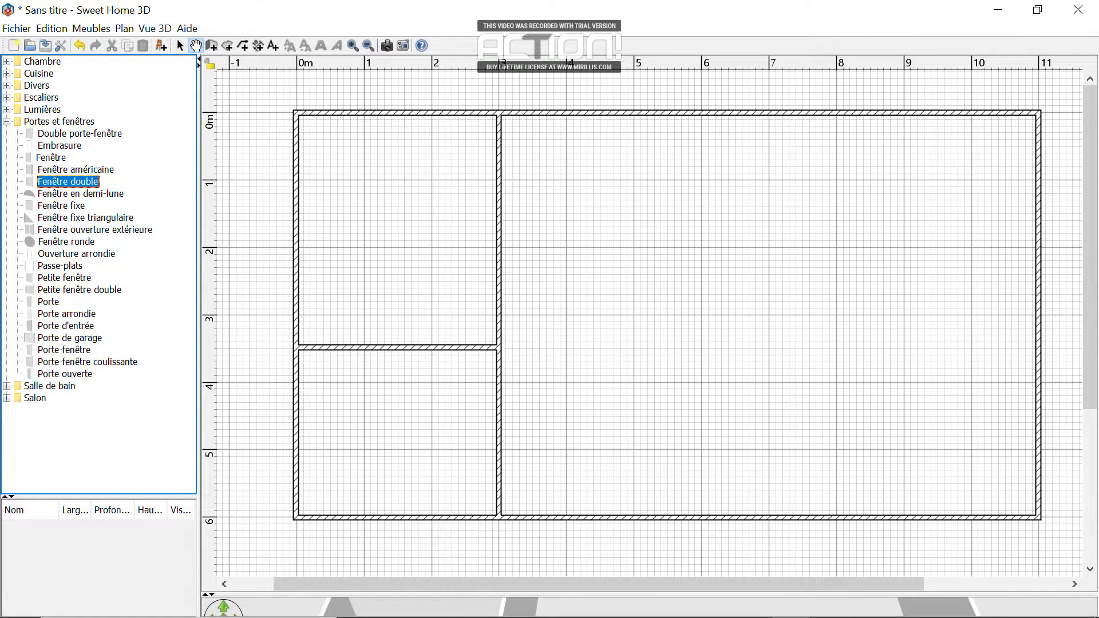
pyautogui.moveTo(72, 181); pyautogui.dragTo(372, 143)
pyautogui.click(461, 196)
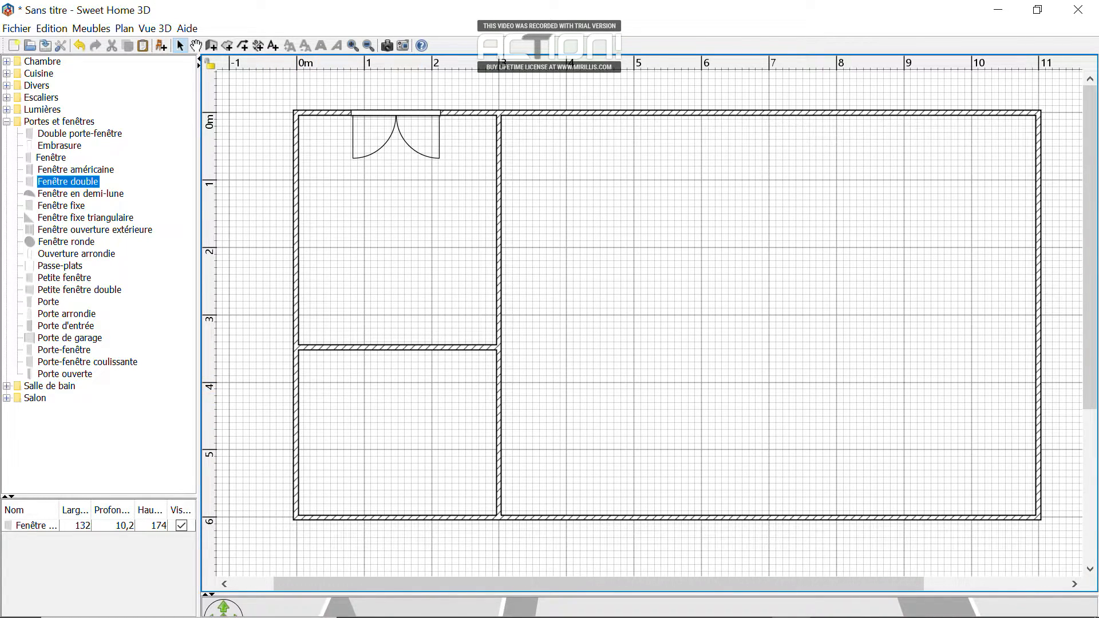
# Place a Porte-fenêtre in the left exterior wall of the lower-left room, opening inwards at about 4.5 m on the vertical ruler.
pyautogui.click(66, 326)
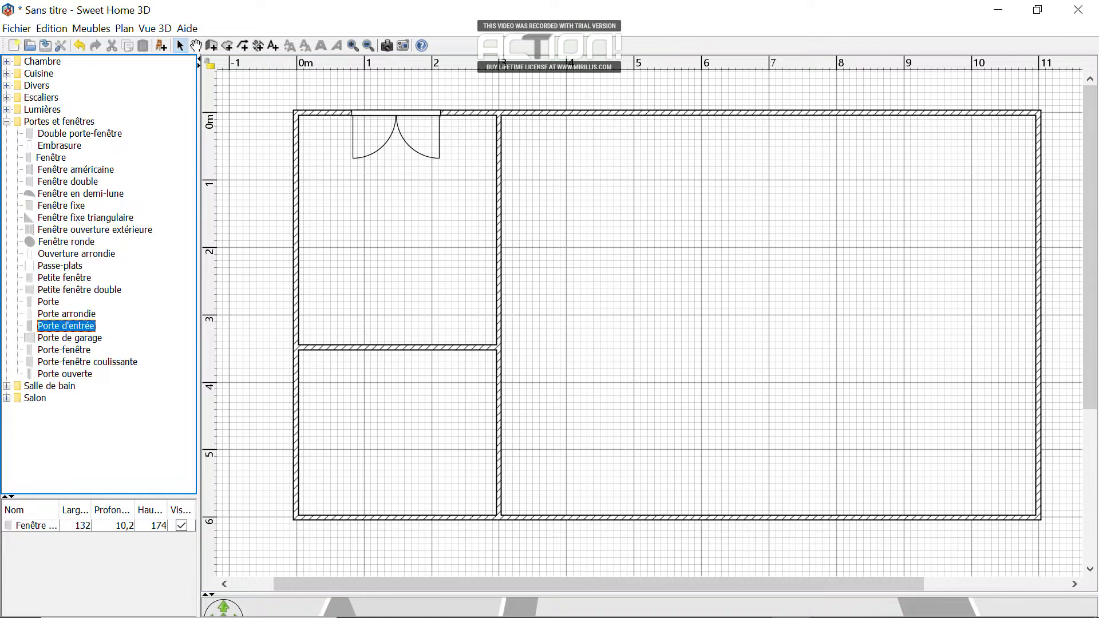
pyautogui.click(67, 314)
pyautogui.click(64, 279)
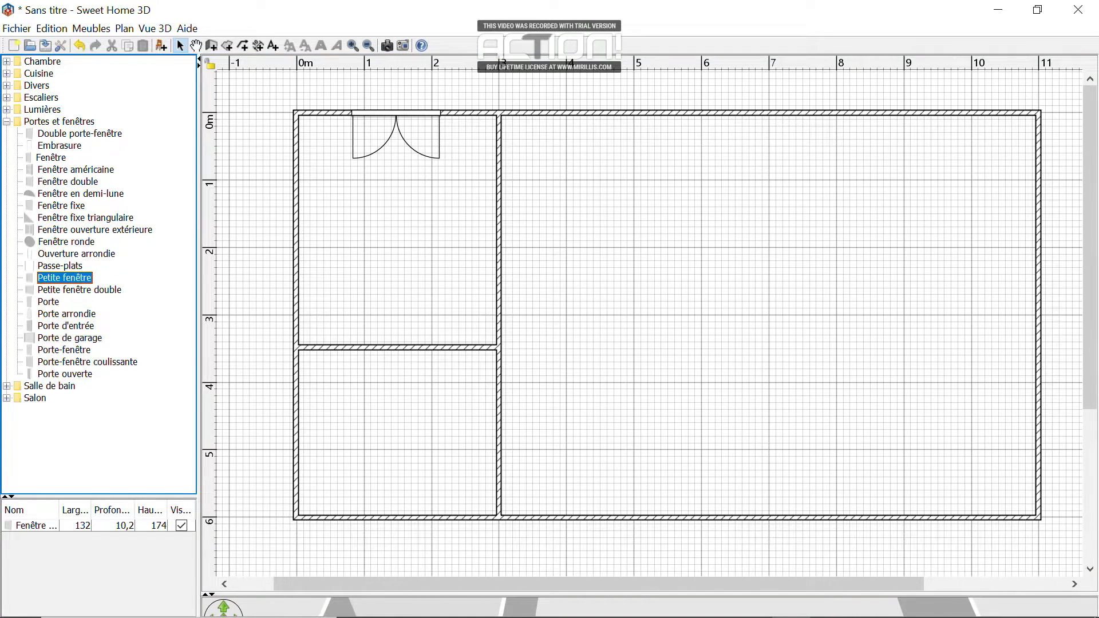
pyautogui.click(64, 350)
pyautogui.moveTo(64, 350); pyautogui.dragTo(303, 417)
pyautogui.click(364, 424)
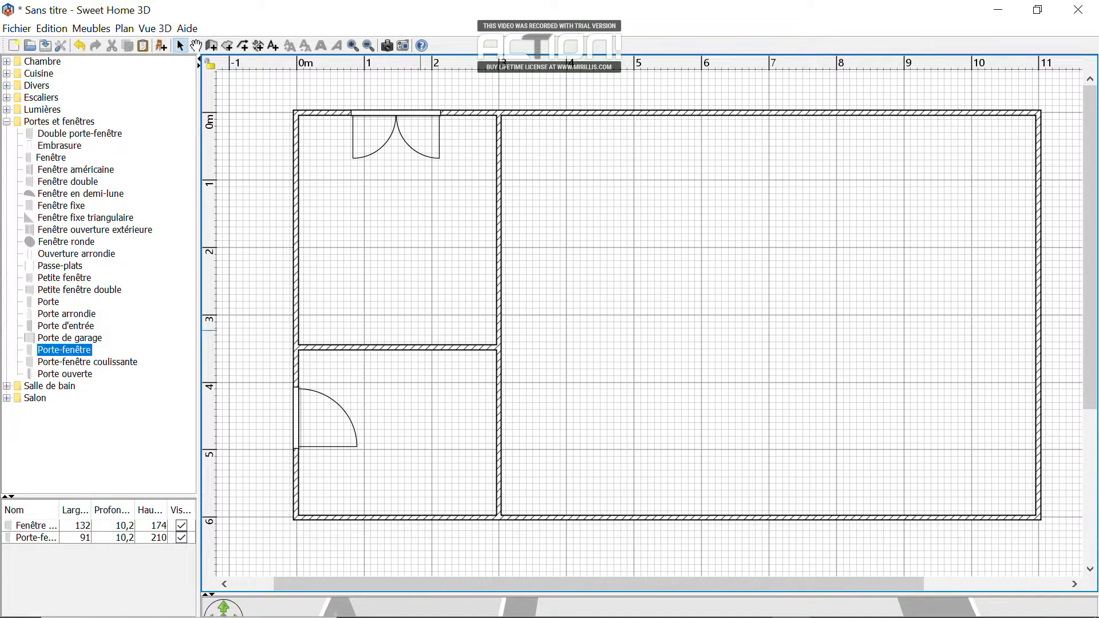
# Place two Porte doors in the vertical interior wall, one above and one below the partition, and compare them with the plan in Adobe Acrobat Reader.
pyautogui.moveTo(49, 302); pyautogui.dragTo(476, 416)
pyautogui.click(553, 296)
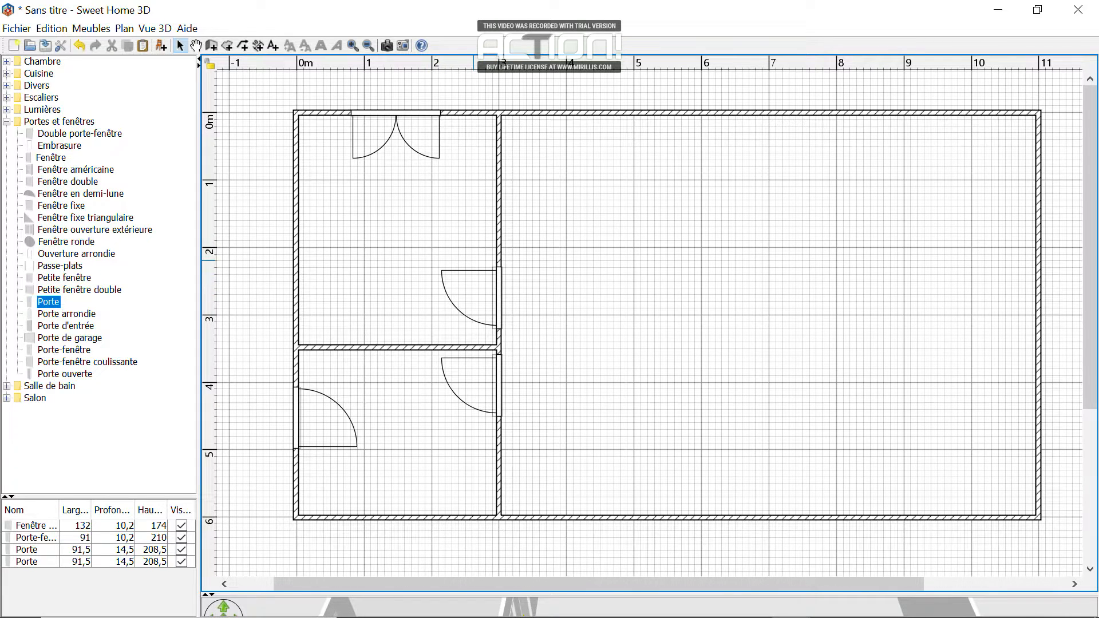
pyautogui.moveTo(713, 616)
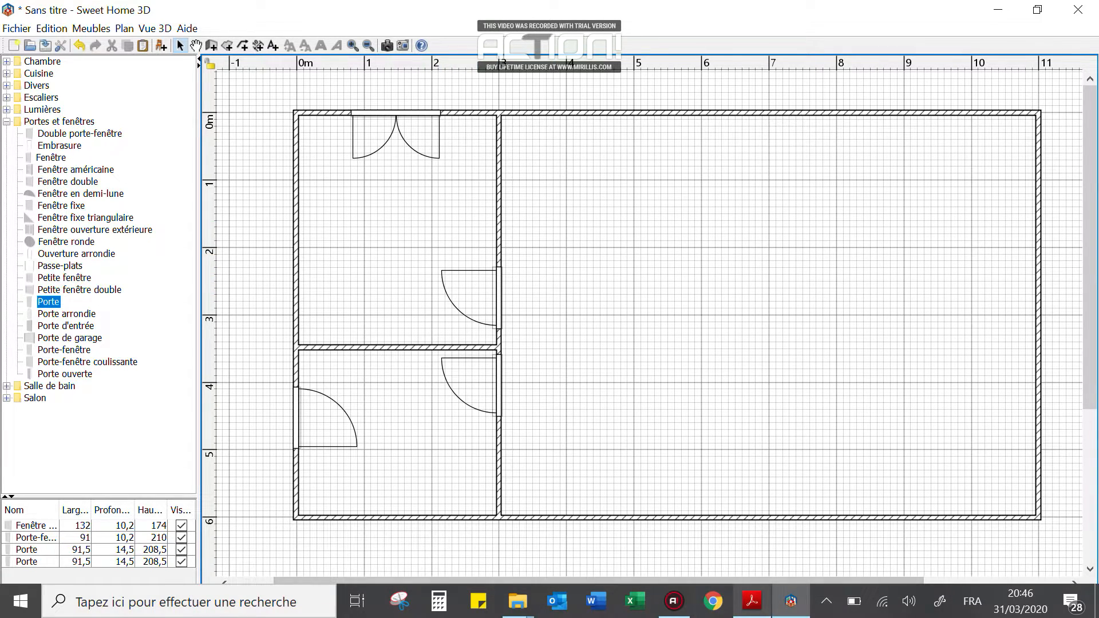
pyautogui.click(752, 601)
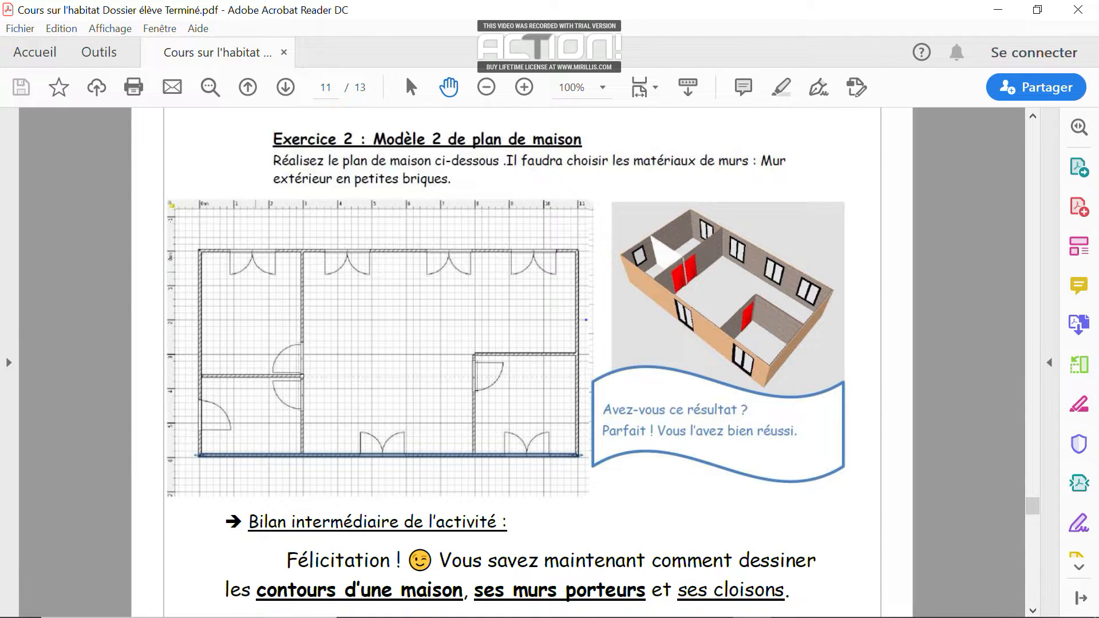
pyautogui.click(790, 602)
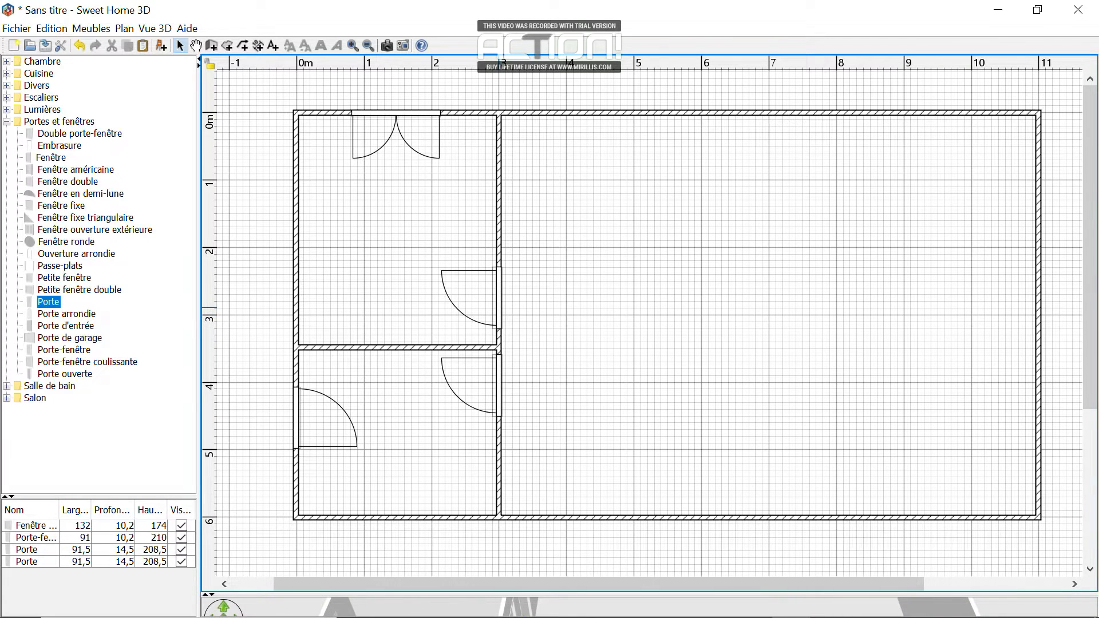
# Mirror the shape of the upper interior door so that it swings the other way, as in the PDF plan.
pyautogui.doubleClick(498, 308)
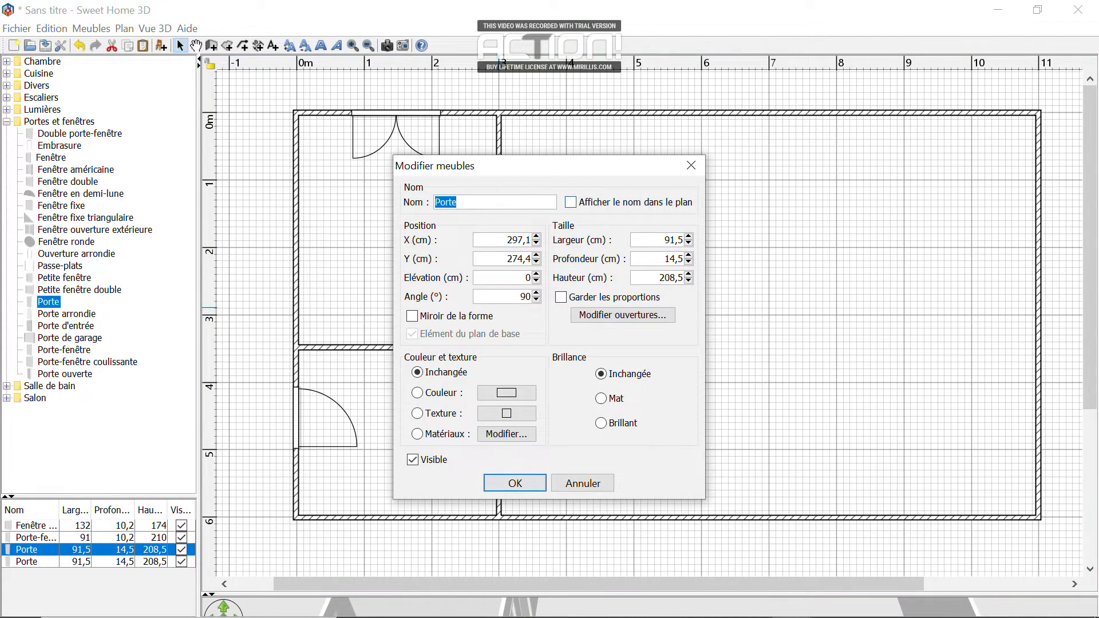
pyautogui.click(682, 168)
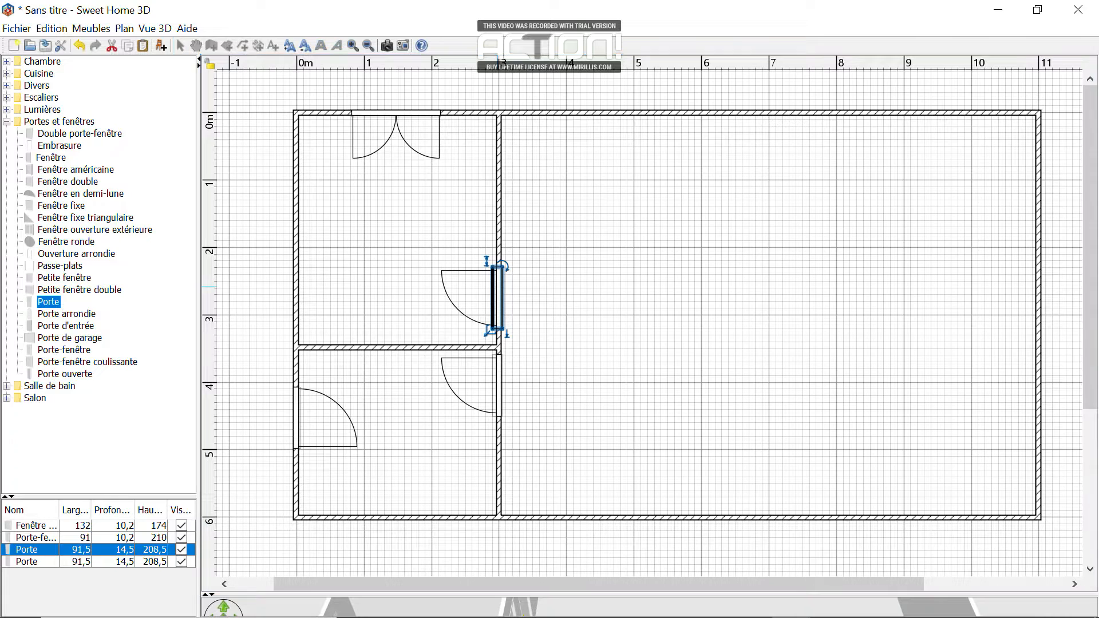
pyautogui.rightClick(497, 204)
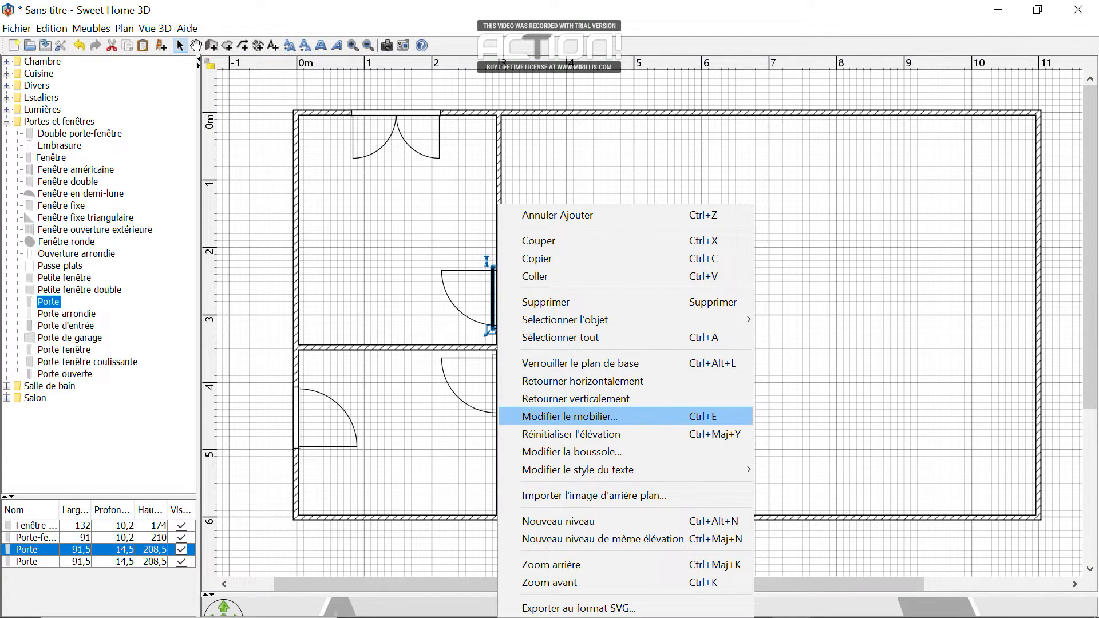
pyautogui.click(570, 416)
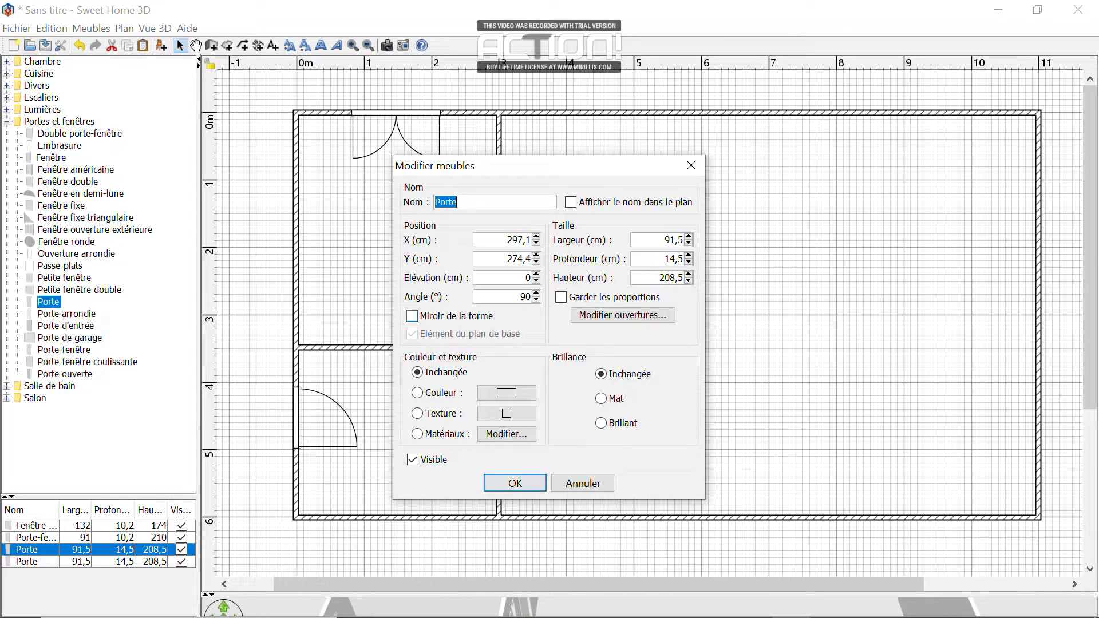
pyautogui.click(412, 316)
pyautogui.press('Return')
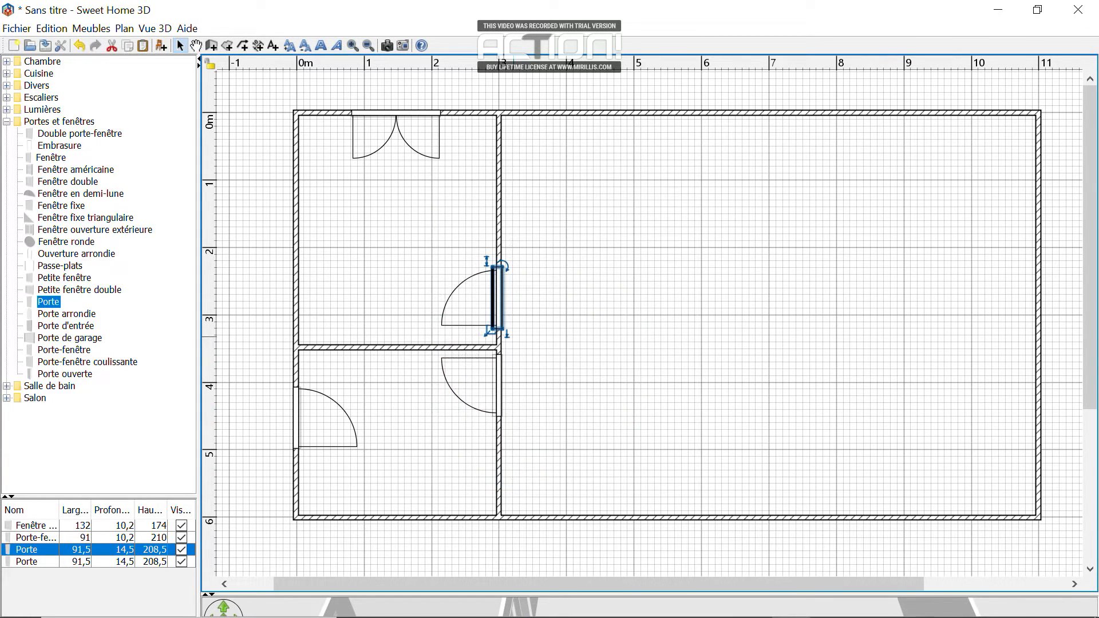
# Move the upper interior door down along the vertical wall, closer to the horizontal partition.
pyautogui.click(484, 301)
pyautogui.click(497, 301)
pyautogui.moveTo(497, 301)
pyautogui.mouseDown()
pyautogui.moveTo(506, 298)
pyautogui.moveTo(493, 310)
pyautogui.mouseUp()
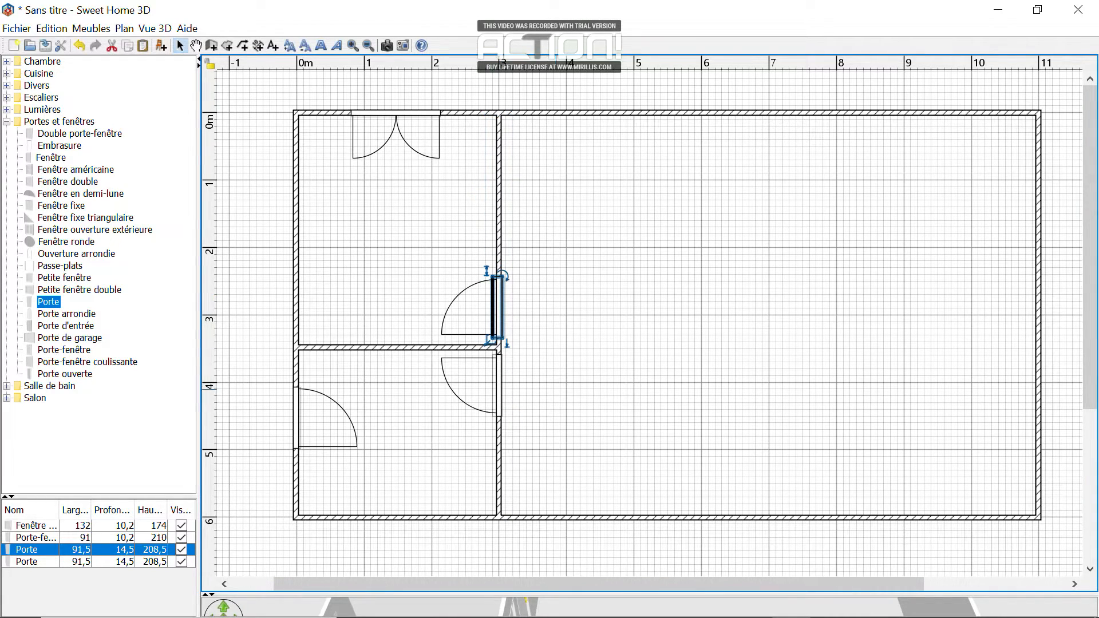
pyautogui.click(543, 372)
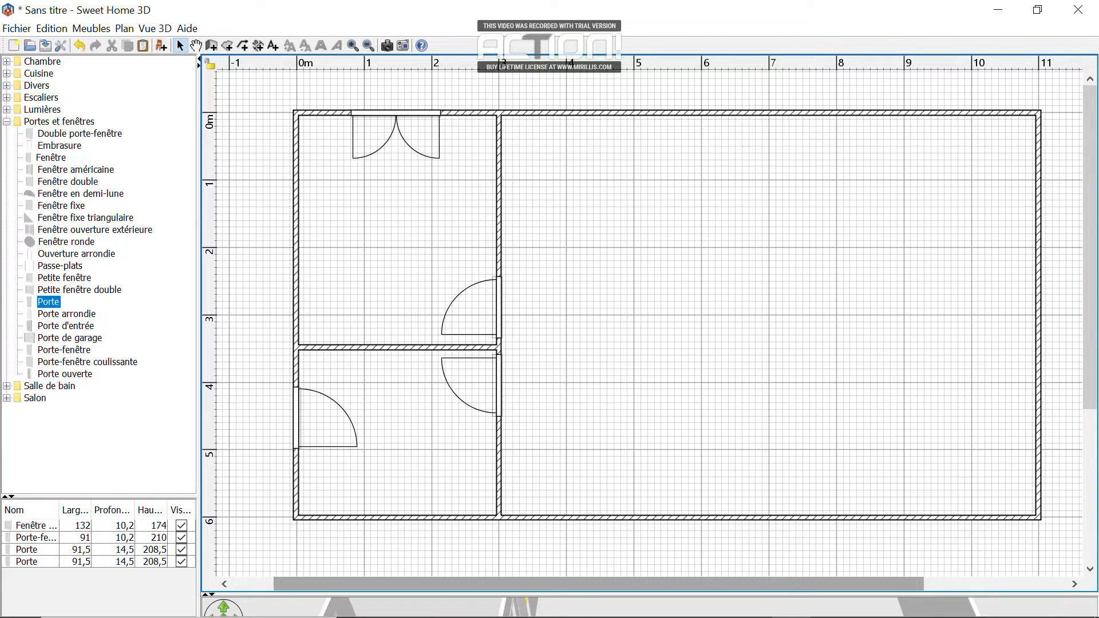
# Enlarge the 3D view and orbit the house to inspect the inserted window and doors, and bring the whole floor plan back.
pyautogui.moveTo(619, 595); pyautogui.dragTo(618, 143)
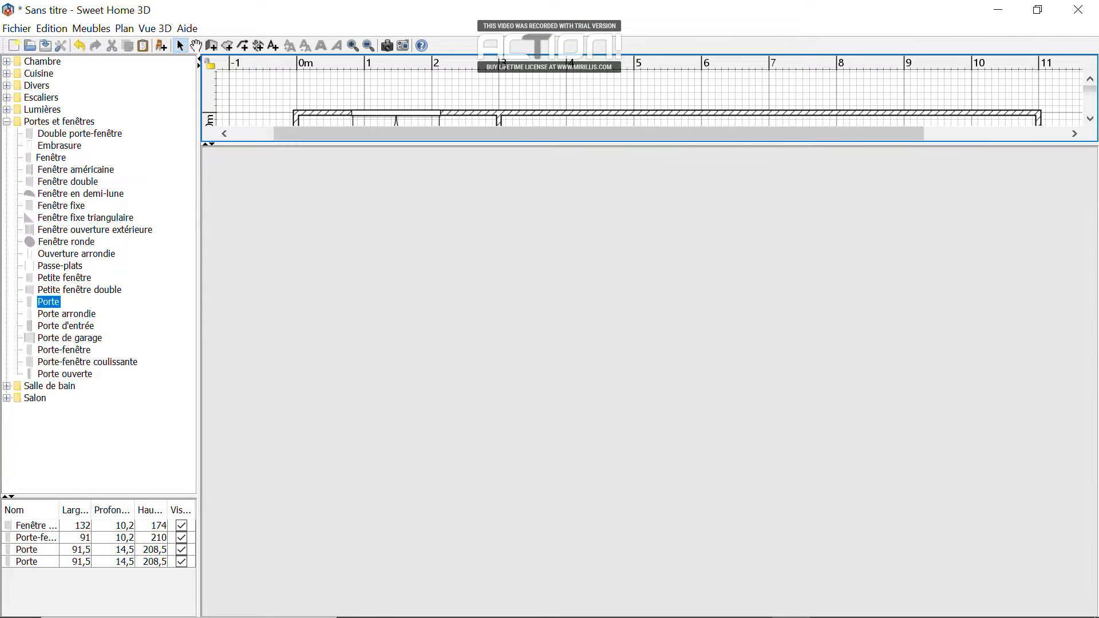
pyautogui.moveTo(486, 344); pyautogui.dragTo(875, 343)
pyautogui.moveTo(698, 343); pyautogui.dragTo(748, 327)
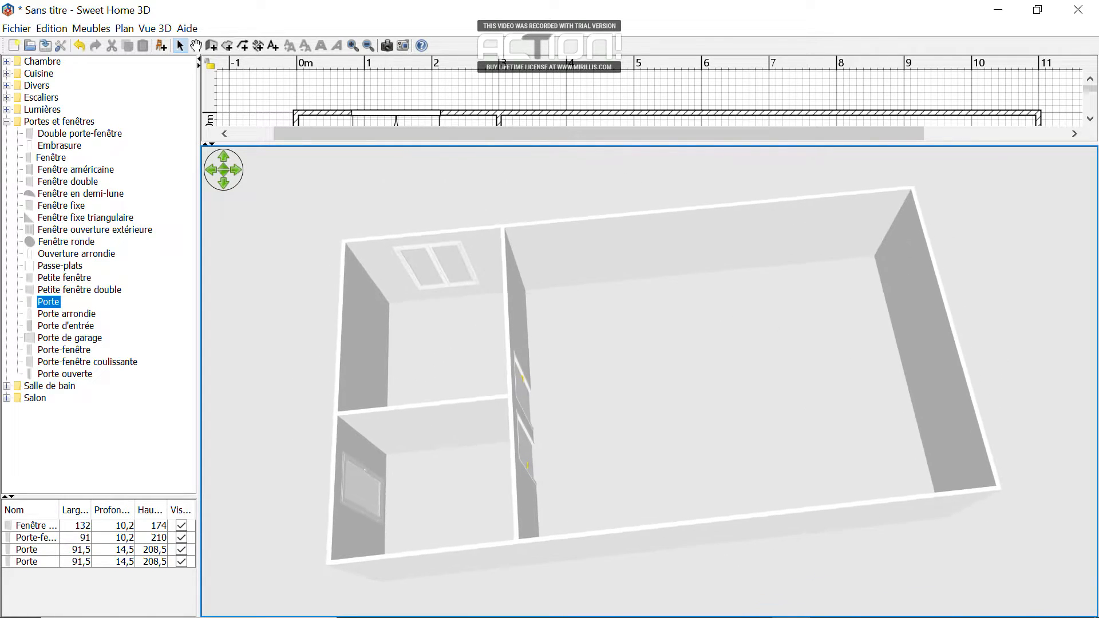
pyautogui.moveTo(715, 143); pyautogui.dragTo(715, 518)
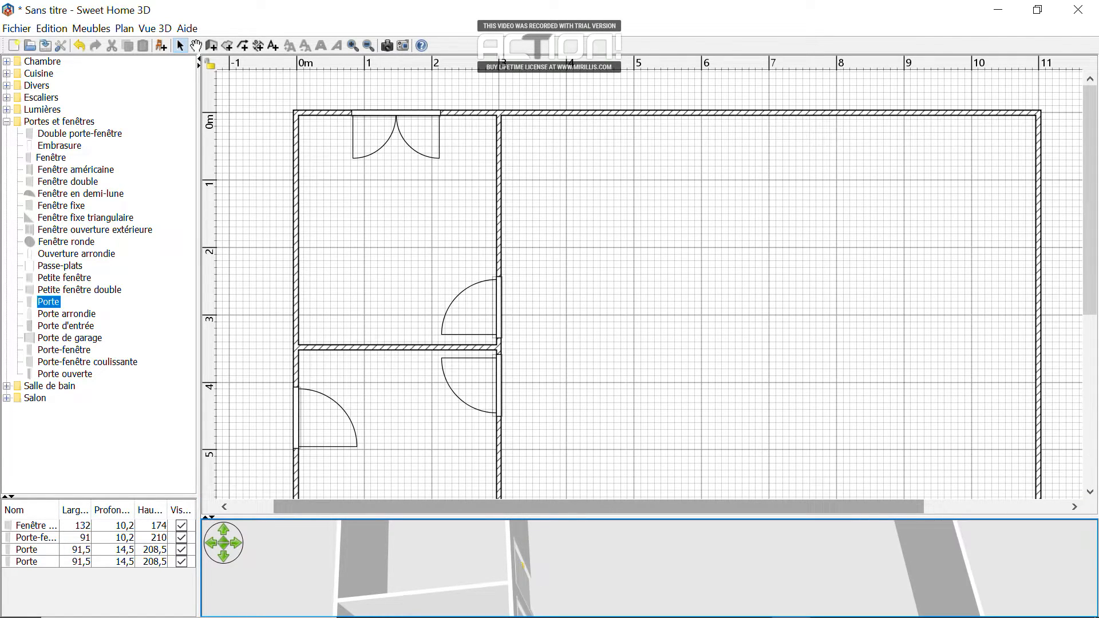
pyautogui.moveTo(716, 520); pyautogui.dragTo(715, 572)
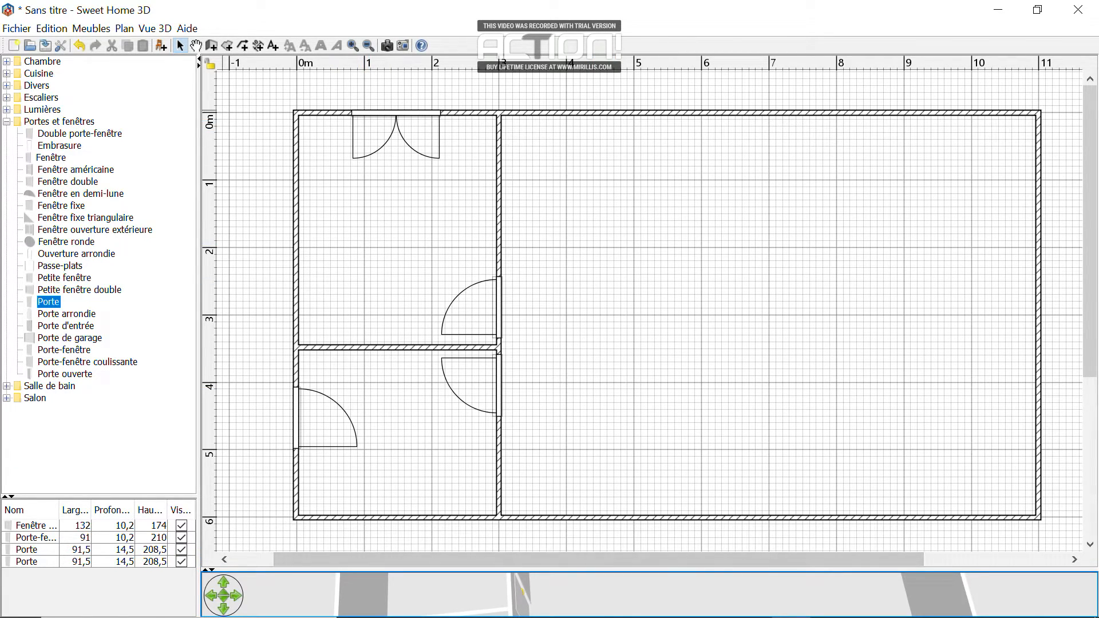
# Create a room in the upper-left area by outlining its four inner wall corners.
pyautogui.click(124, 28)
pyautogui.click(155, 29)
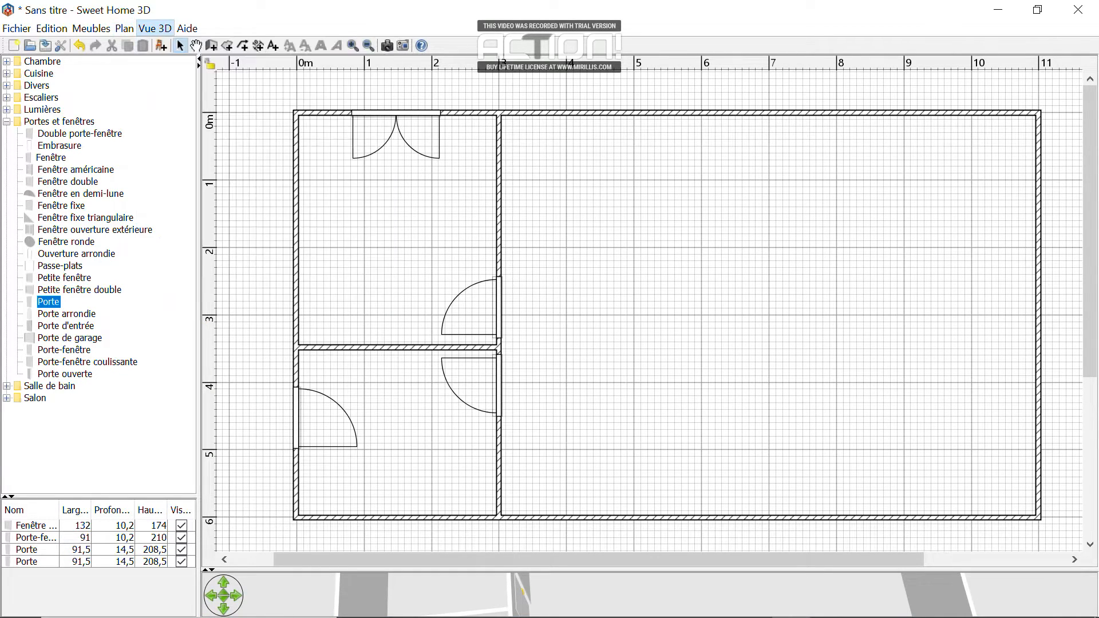
pyautogui.click(125, 29)
pyautogui.click(172, 91)
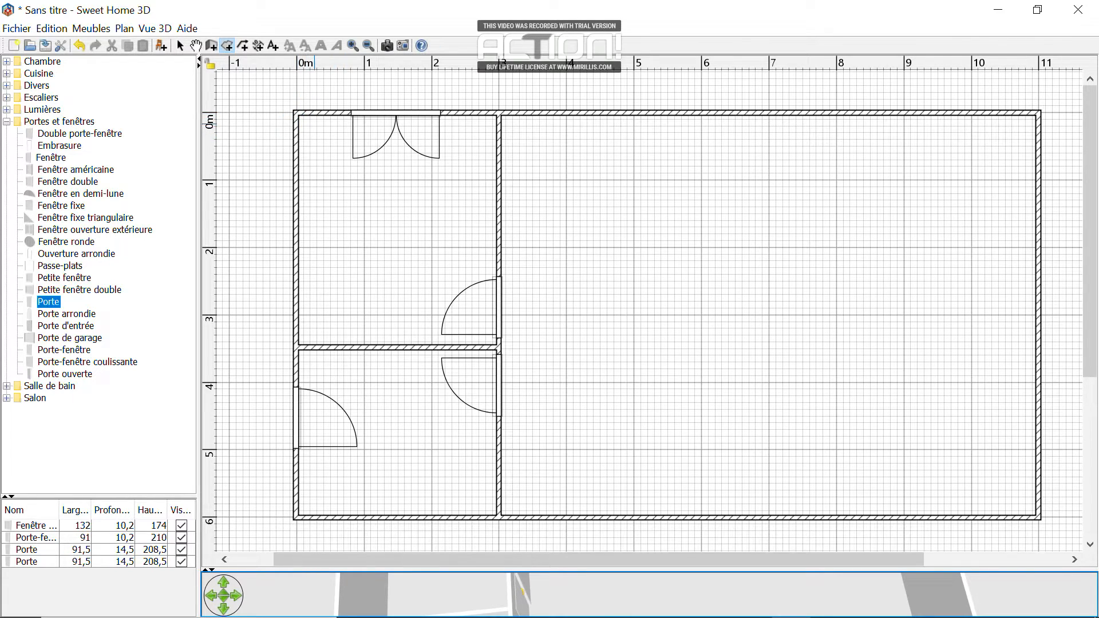
pyautogui.click(298, 114)
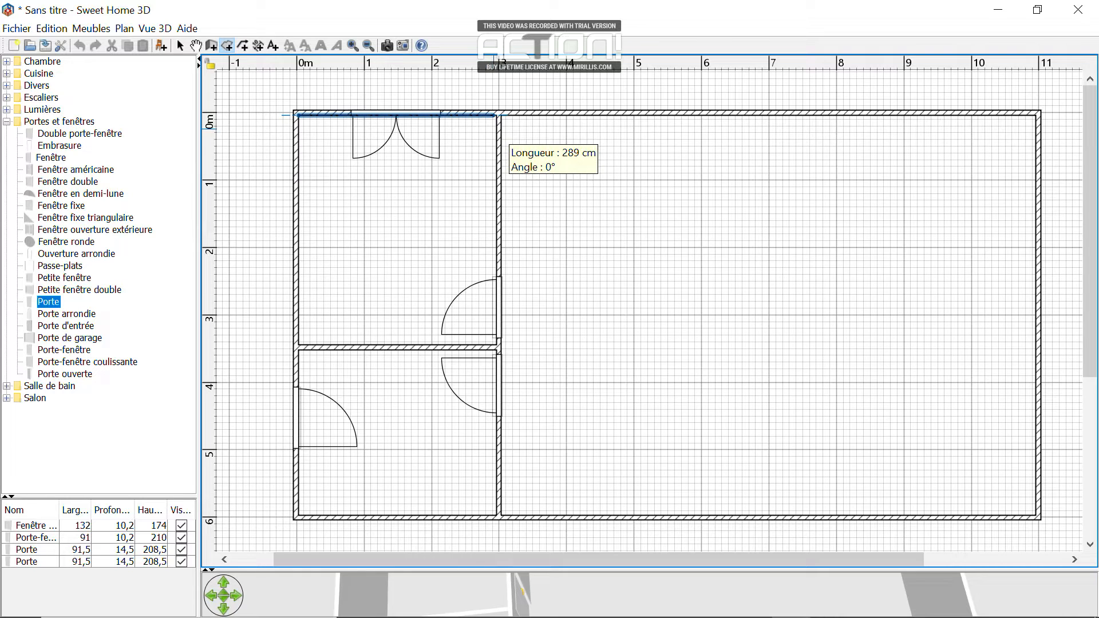
pyautogui.click(497, 115)
pyautogui.click(496, 343)
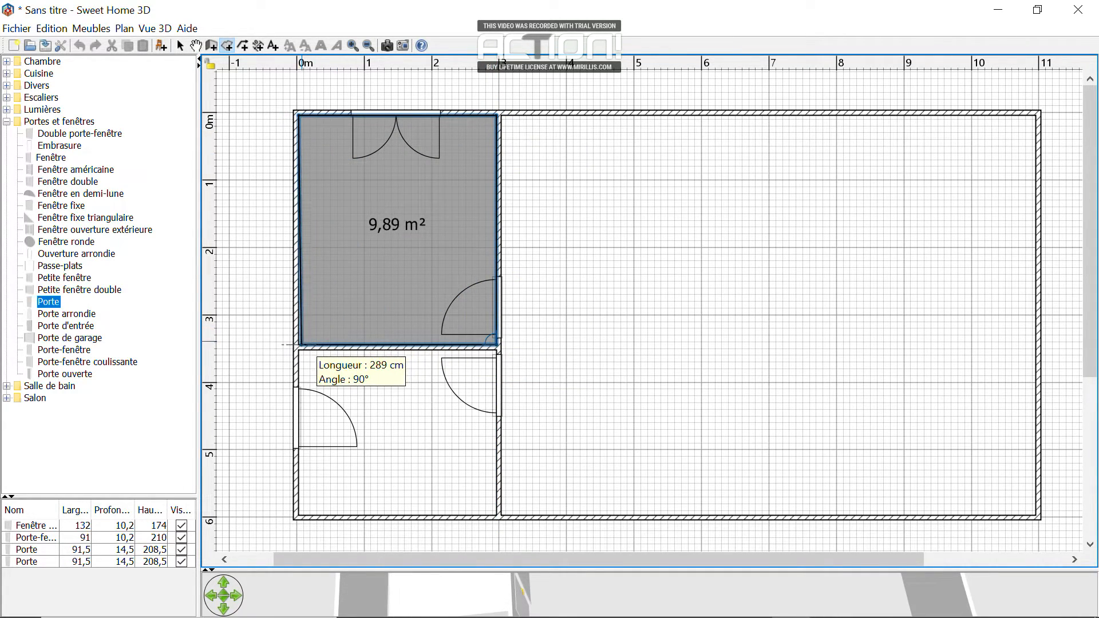
pyautogui.click(298, 344)
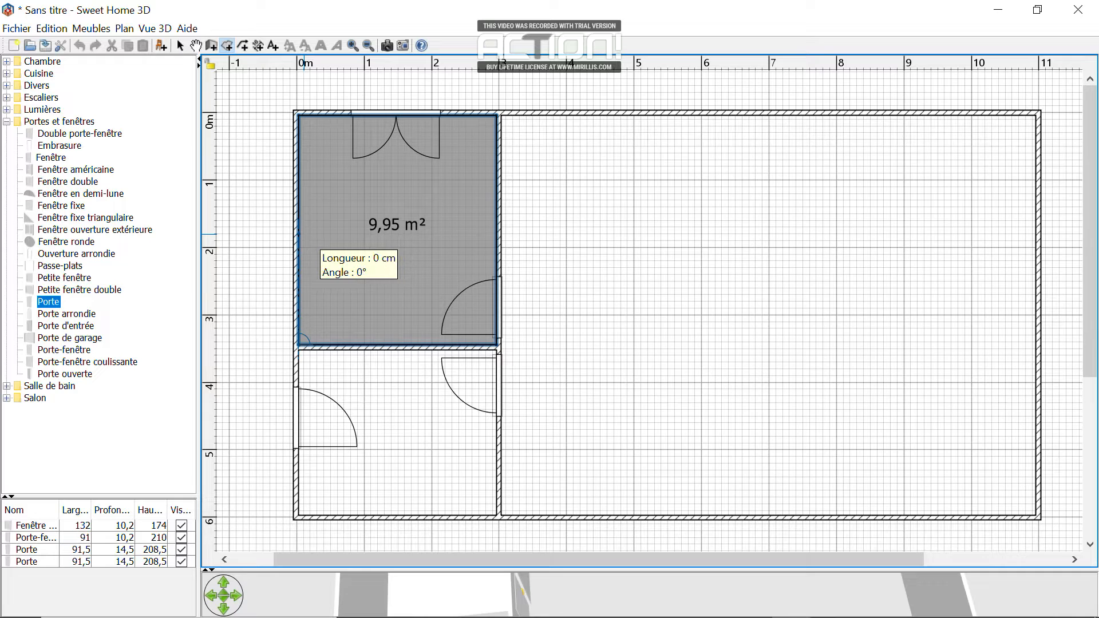
pyautogui.press('Escape')
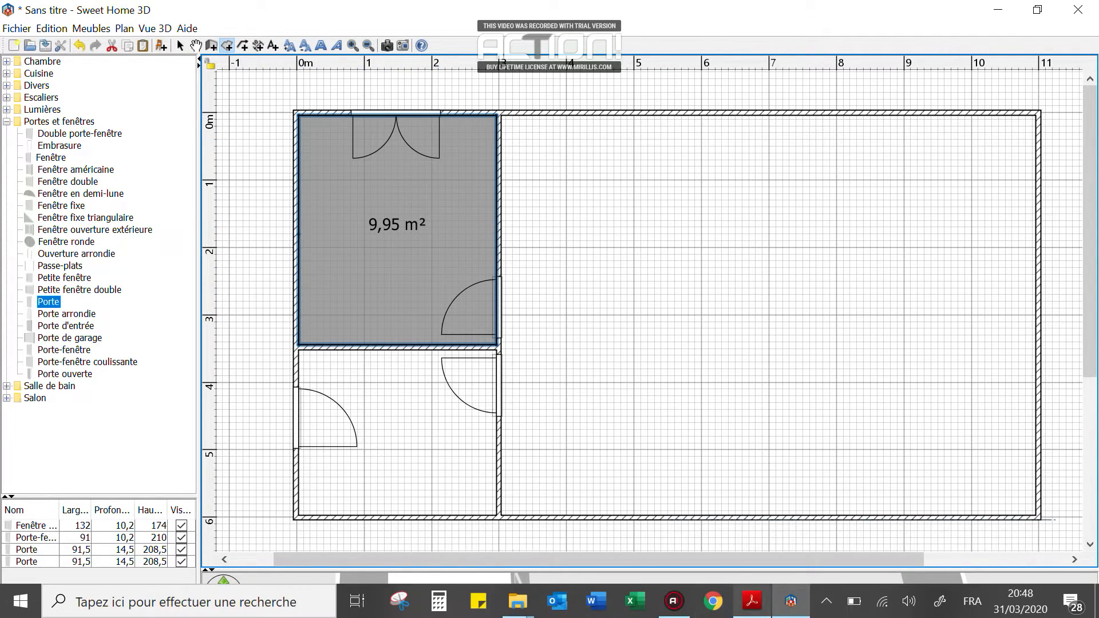
# Review Exercise 4 in Adobe Acrobat Reader on delimiting and naming the rooms of the house, and return to Sweet Home 3D.
pyautogui.click(752, 604)
pyautogui.scroll(-4, 573, 355)
pyautogui.scroll(-15, 572, 355)
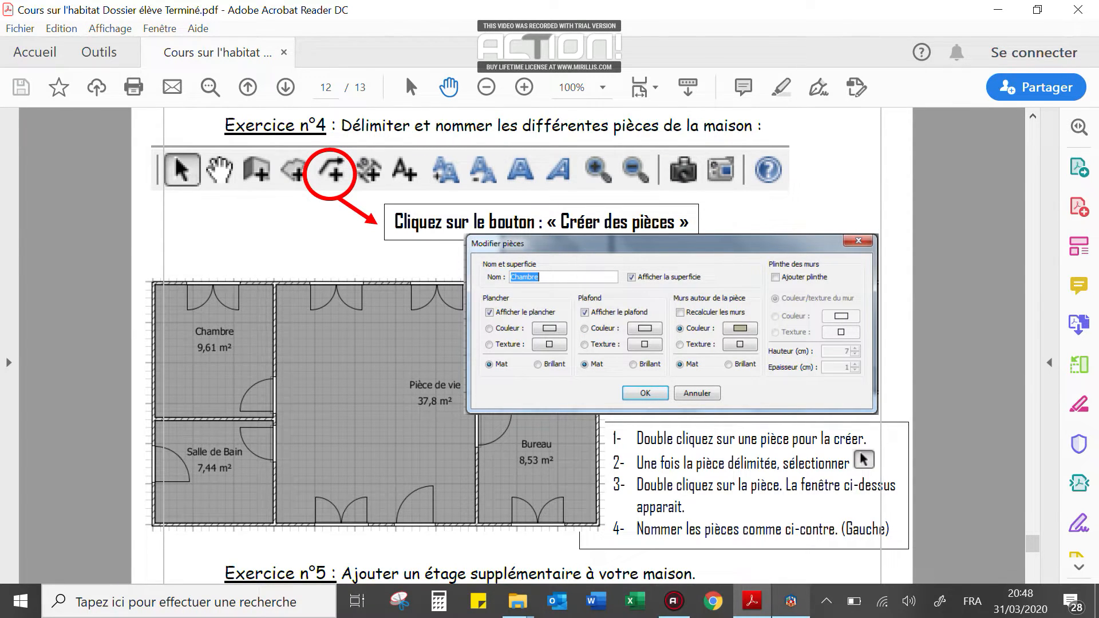
pyautogui.hotkey('alt', 'Tab')
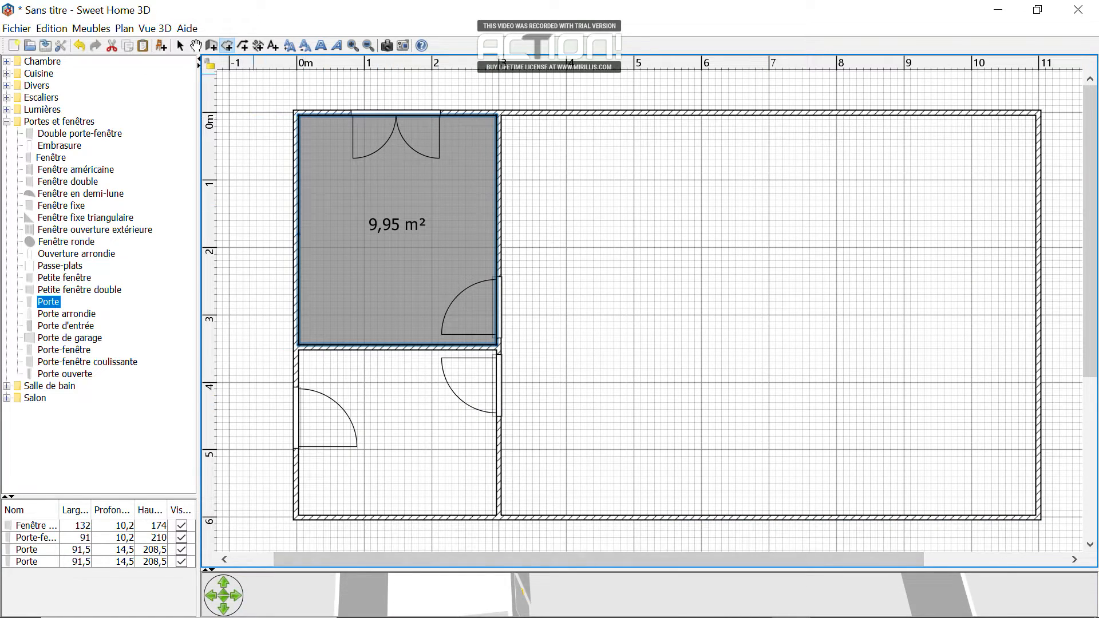
# Create a room automatically from the walls enclosing the lower-left area, and return to the selection tool.
pyautogui.click(154, 28)
pyautogui.click(155, 28)
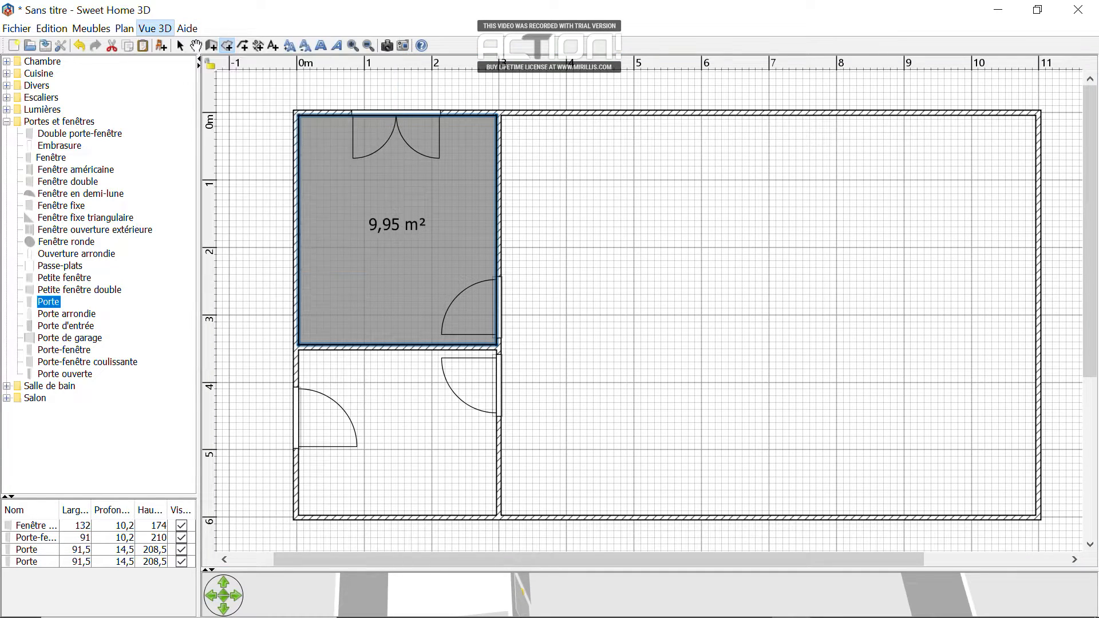
pyautogui.click(125, 28)
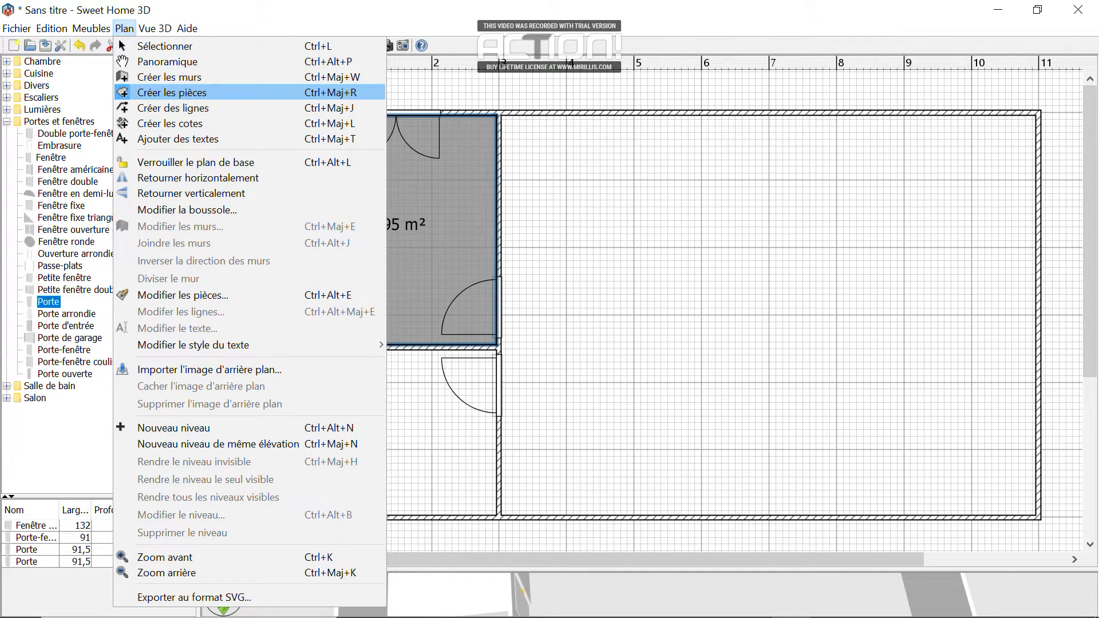
pyautogui.click(171, 92)
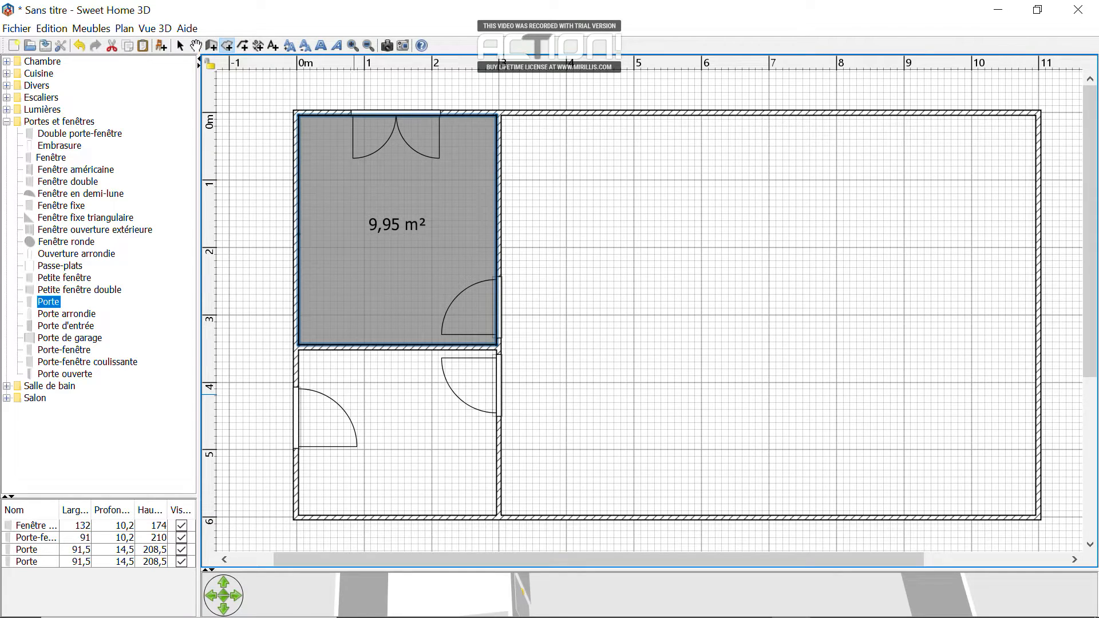
pyautogui.doubleClick(395, 414)
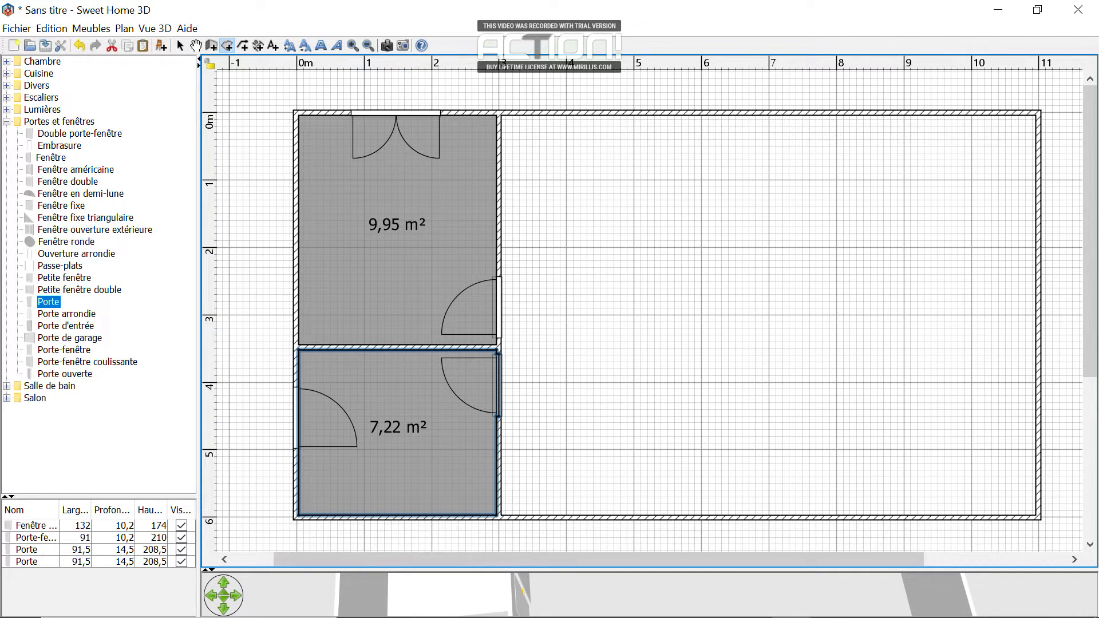
pyautogui.click(195, 46)
pyautogui.click(180, 45)
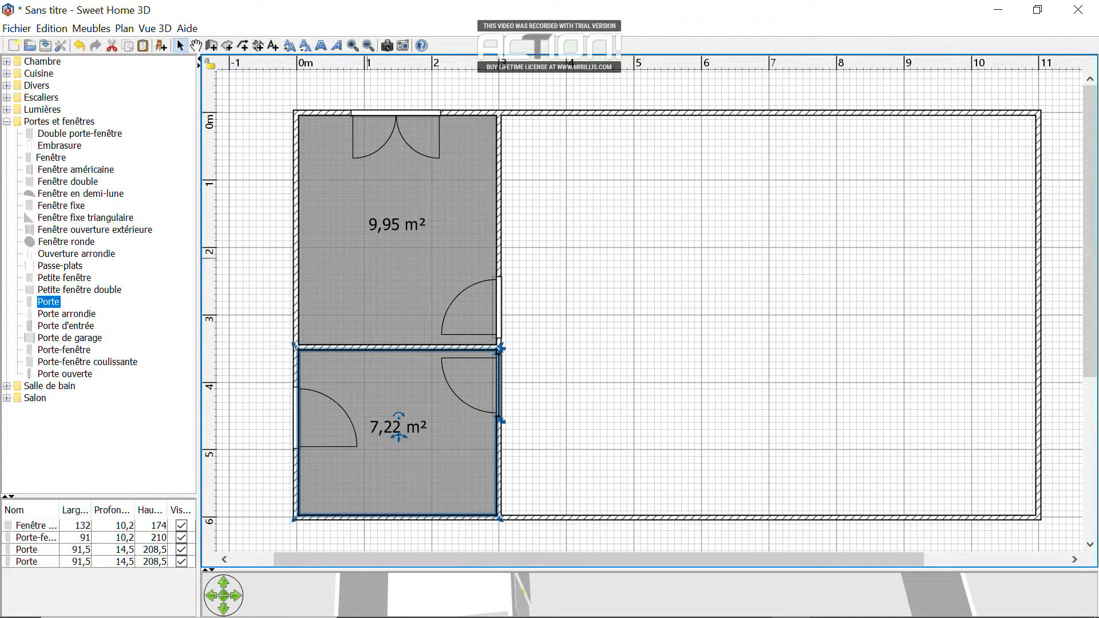
# Consult the room names on the Exercise 4 house plan in Adobe Acrobat Reader, and return to Sweet Home 3D.
pyautogui.moveTo(791, 616)
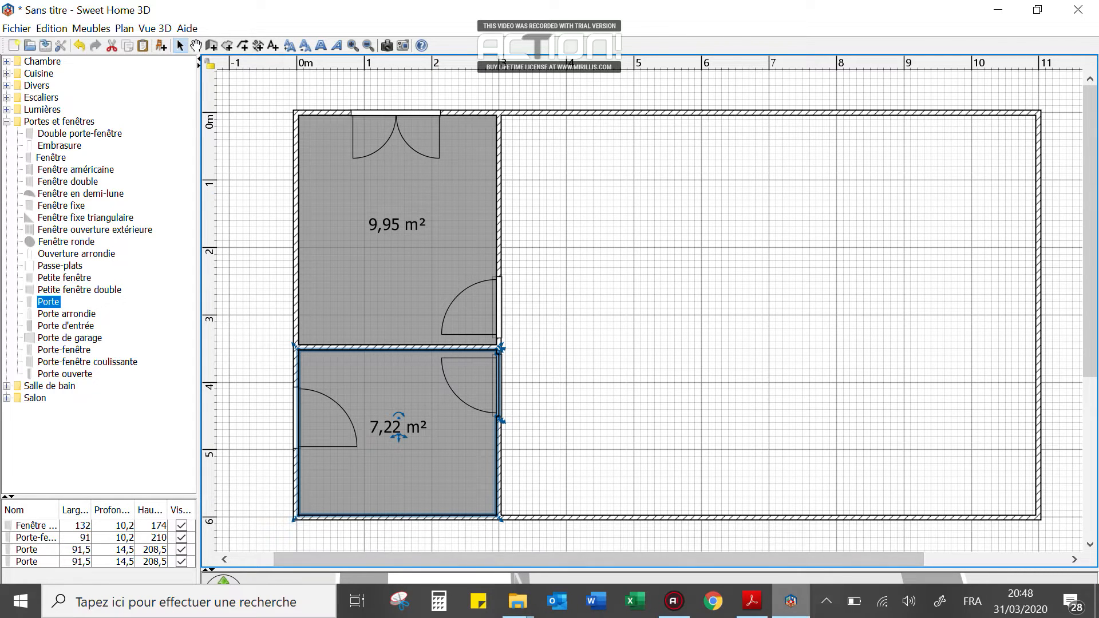
pyautogui.click(751, 601)
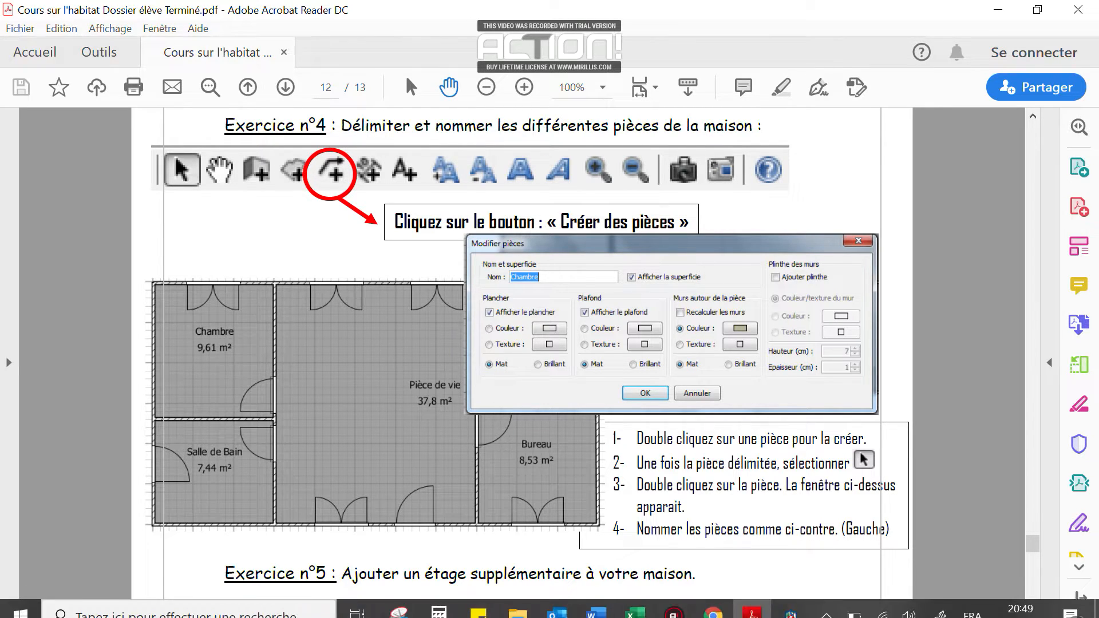
pyautogui.click(790, 601)
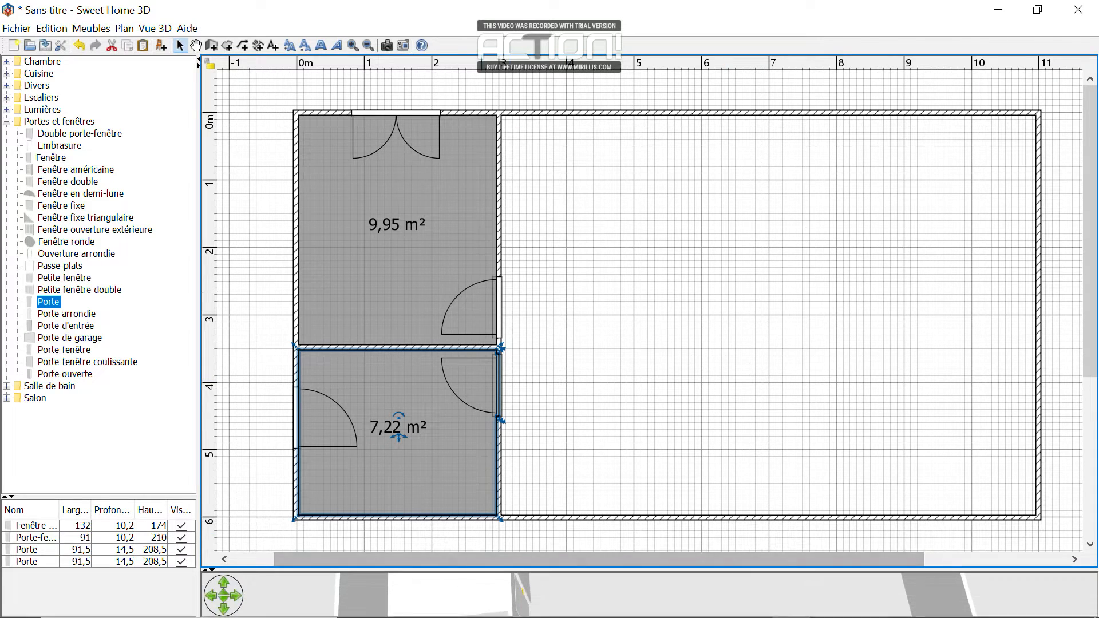
# Name the upper-left room Chambre and the lower-left room Salle de bain.
pyautogui.click(393, 221)
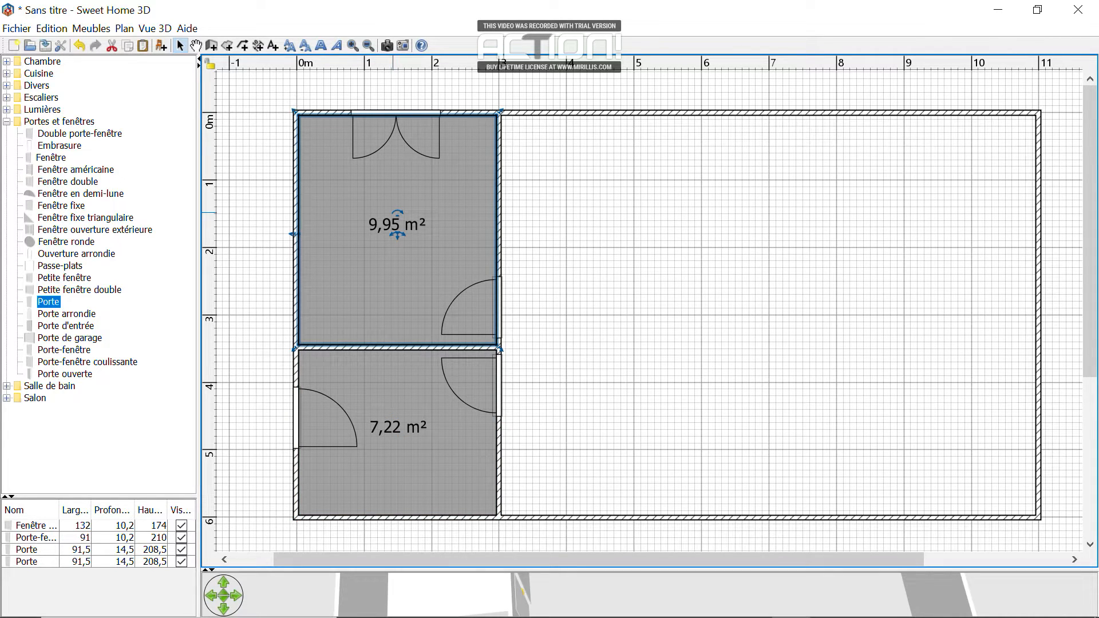
pyautogui.doubleClick(395, 229)
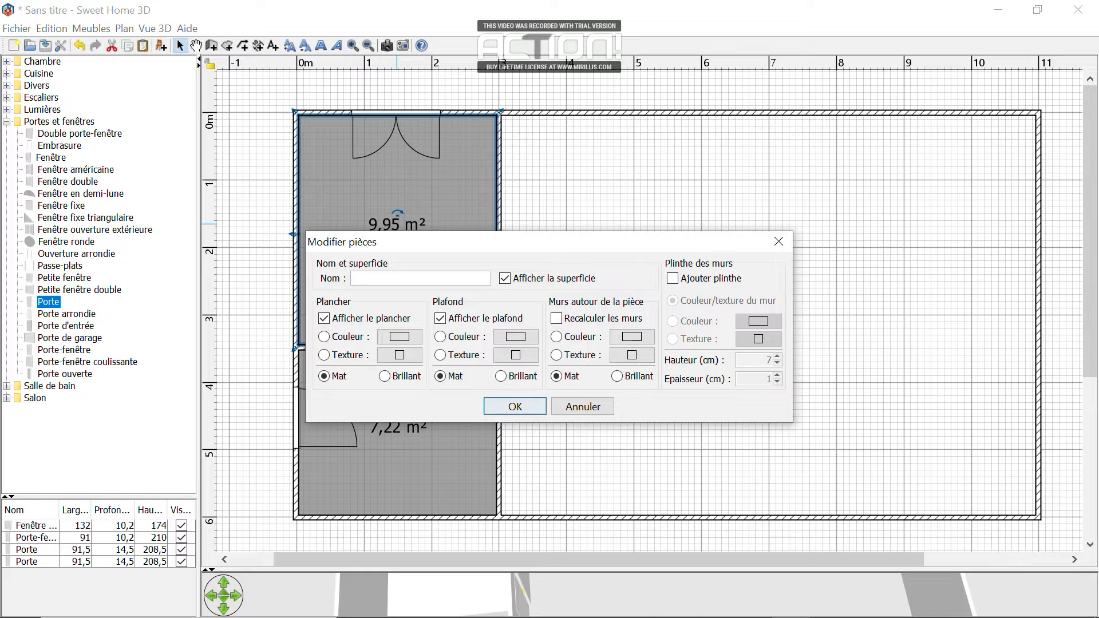
pyautogui.write('Ch')
pyautogui.click(515, 406)
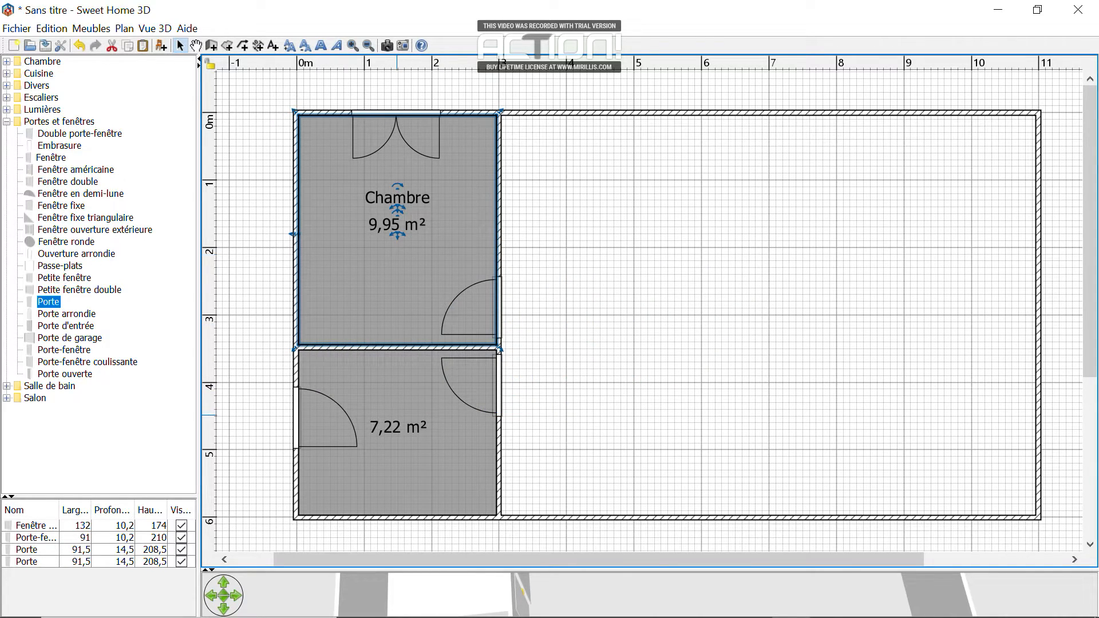
pyautogui.doubleClick(397, 415)
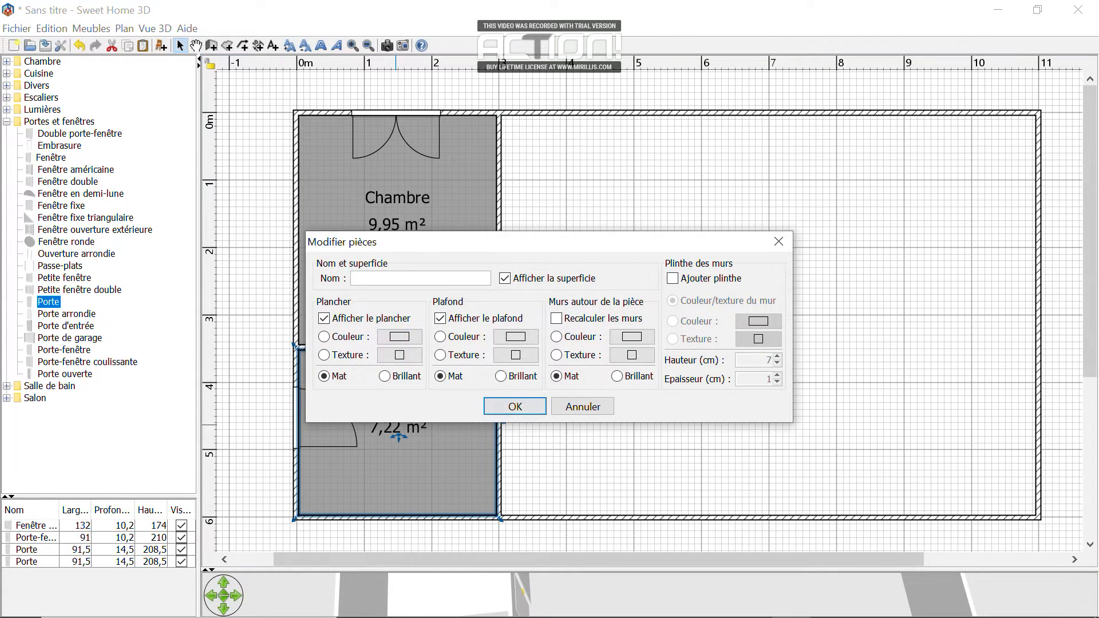
pyautogui.write('Salle de bain')
pyautogui.click(513, 406)
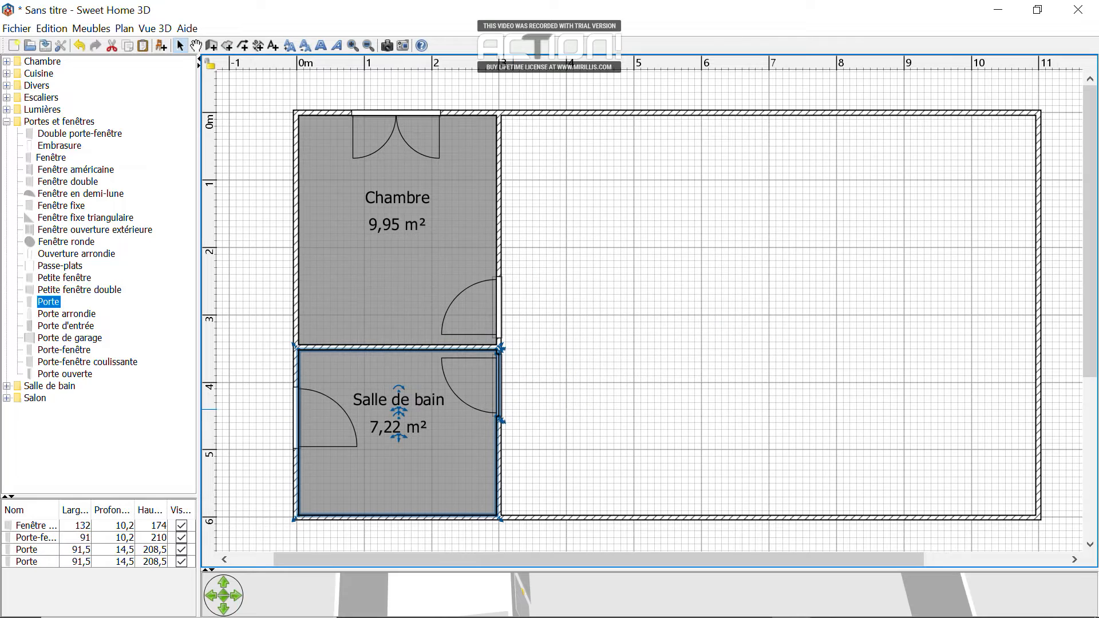
pyautogui.click(549, 379)
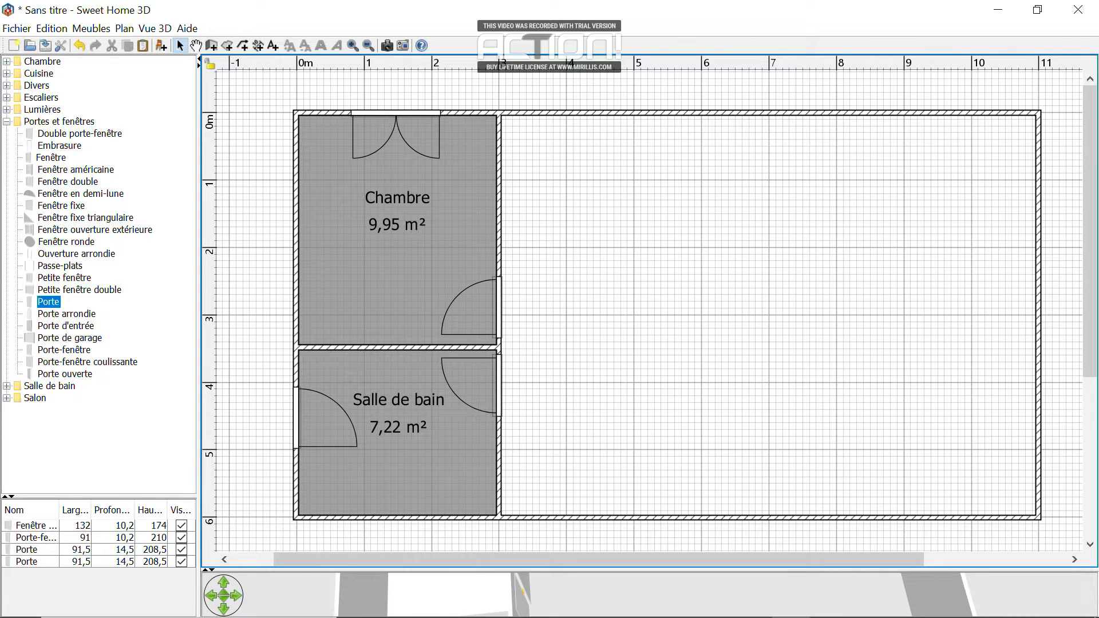
# Check the Exercise 5 instruction on adding a floor in the PDF, and return to the full floor plan in Sweet Home 3D.
pyautogui.moveTo(593, 570); pyautogui.dragTo(593, 393)
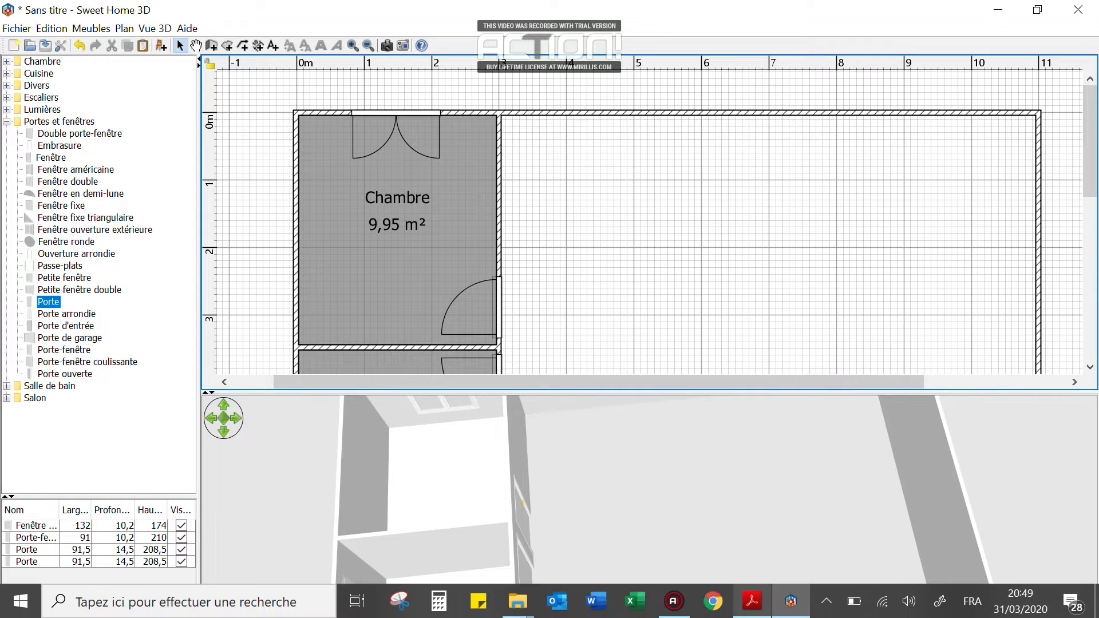
pyautogui.click(752, 601)
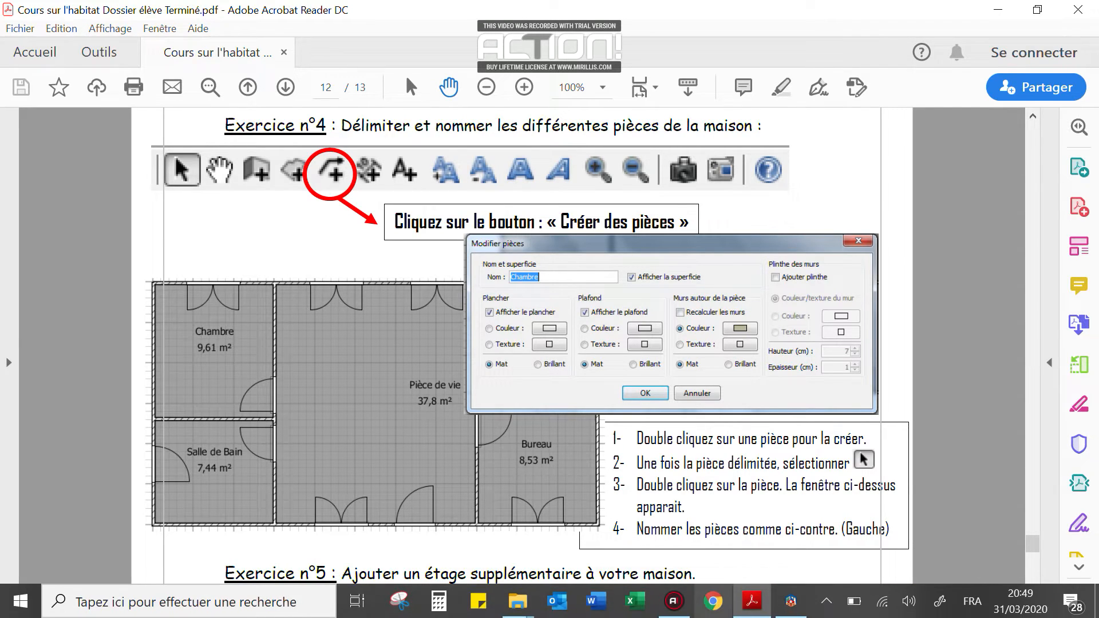
pyautogui.click(790, 601)
pyautogui.moveTo(687, 392); pyautogui.dragTo(687, 523)
pyautogui.moveTo(507, 523); pyautogui.dragTo(507, 563)
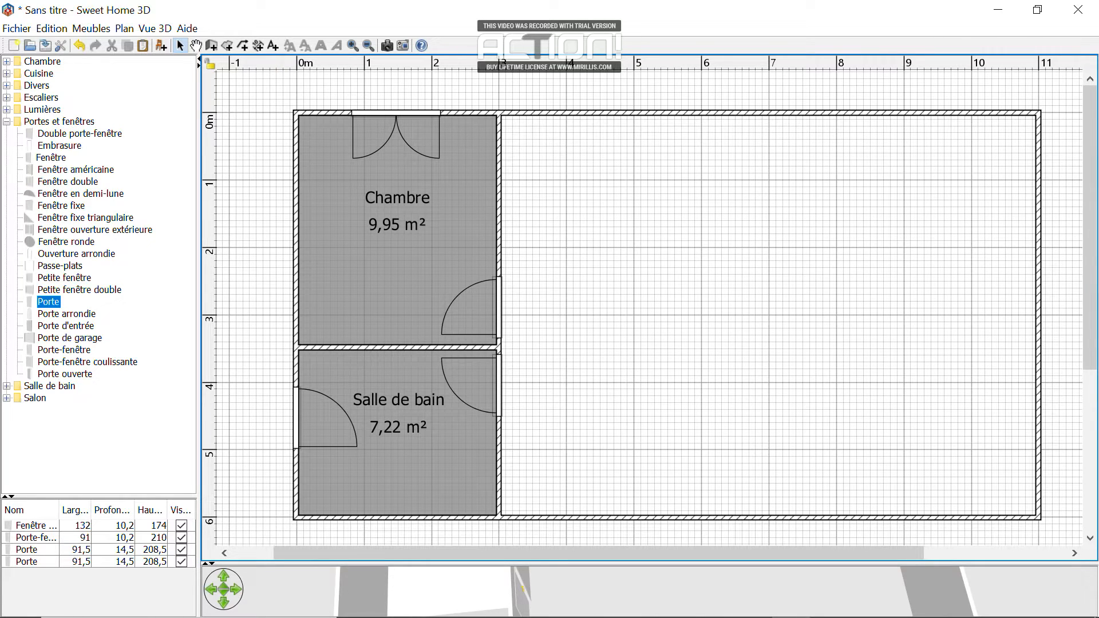
# Place an Escalier en colimaçon in the house's upper-right corner, and add a new level above the ground floor.
pyautogui.click(7, 121)
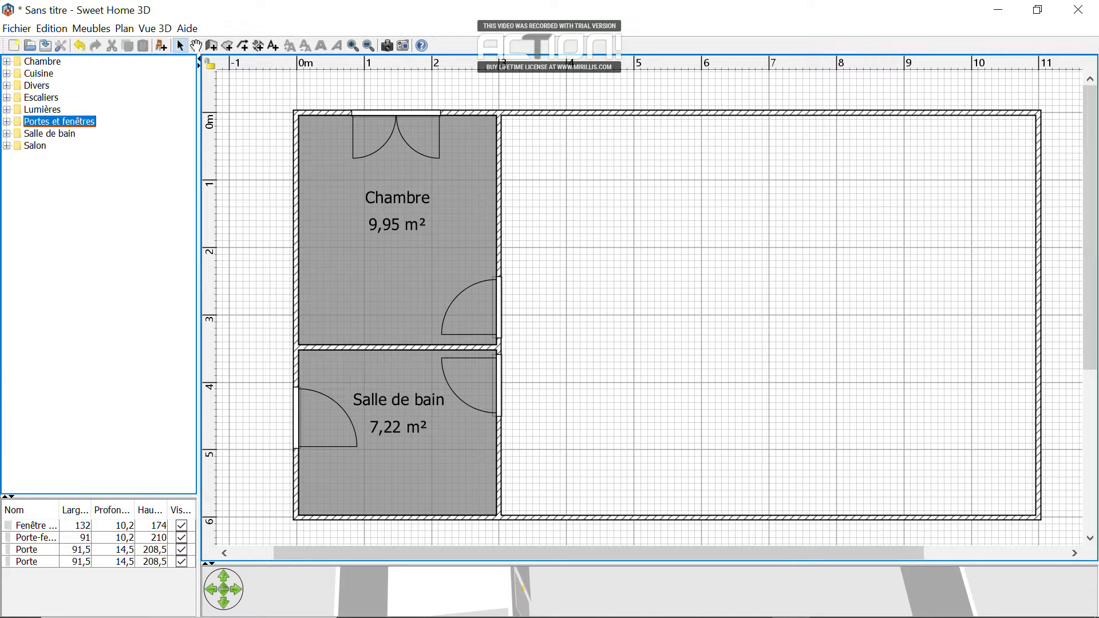
pyautogui.click(6, 98)
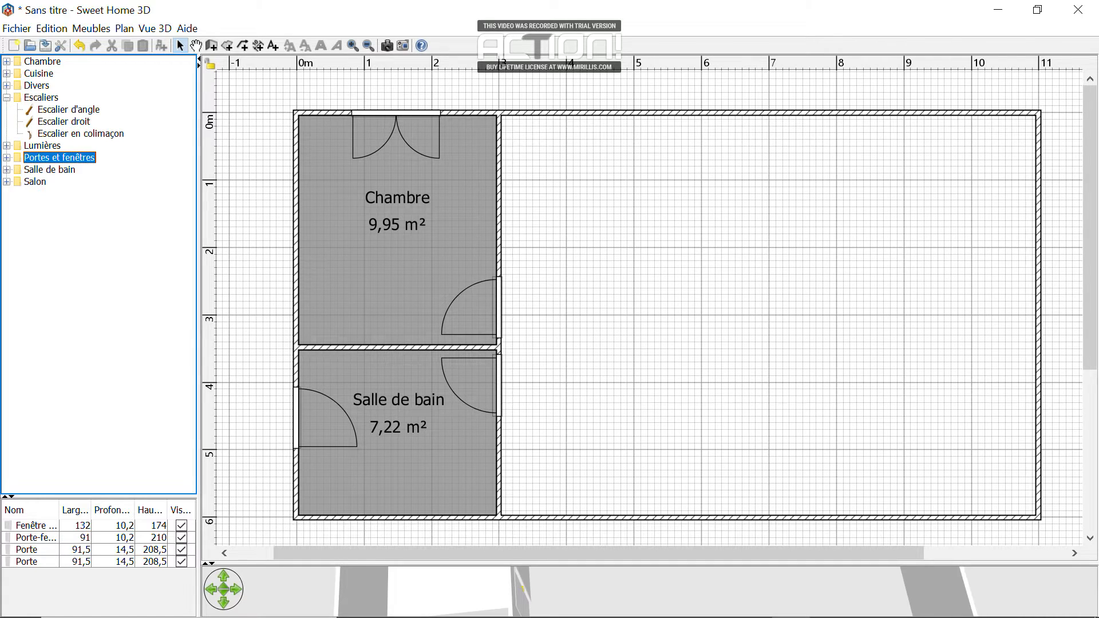
pyautogui.moveTo(80, 134); pyautogui.dragTo(989, 148)
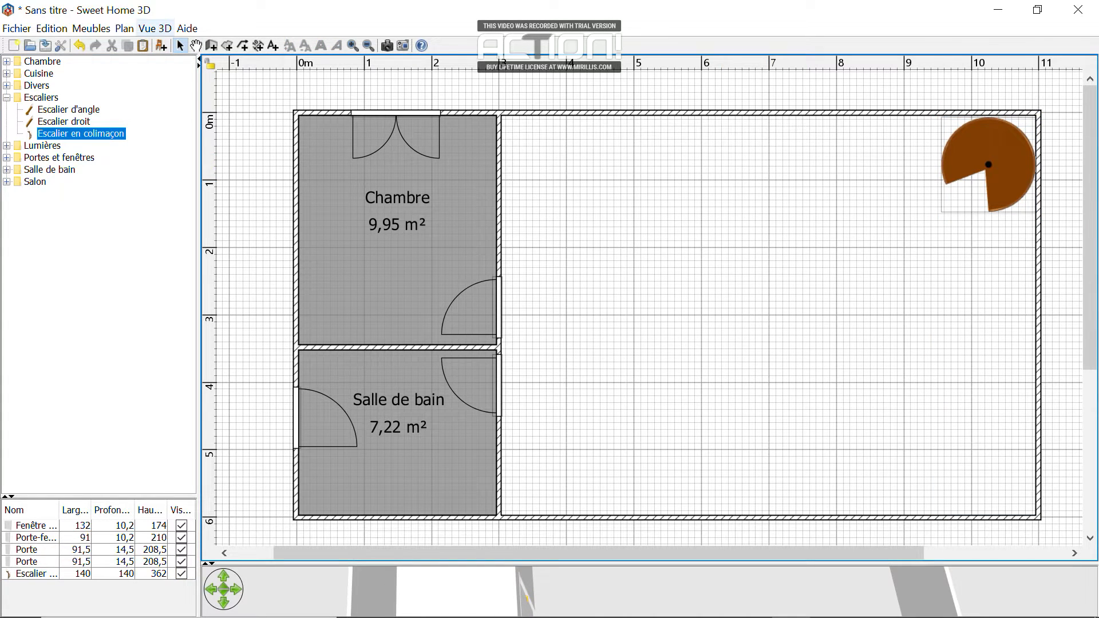
pyautogui.click(124, 29)
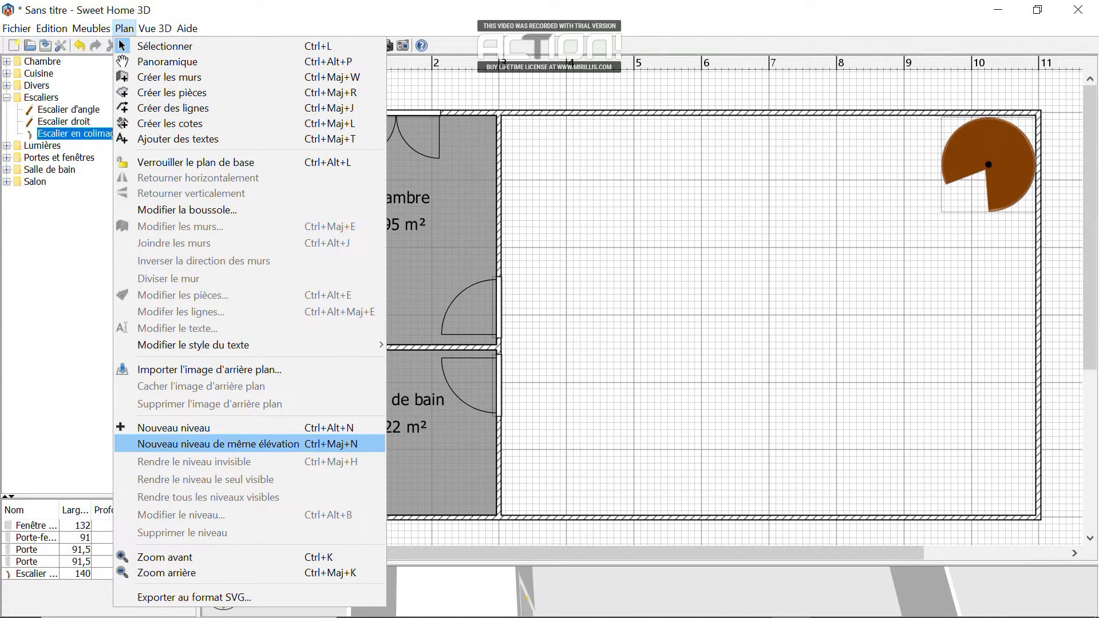
pyautogui.press('Return')
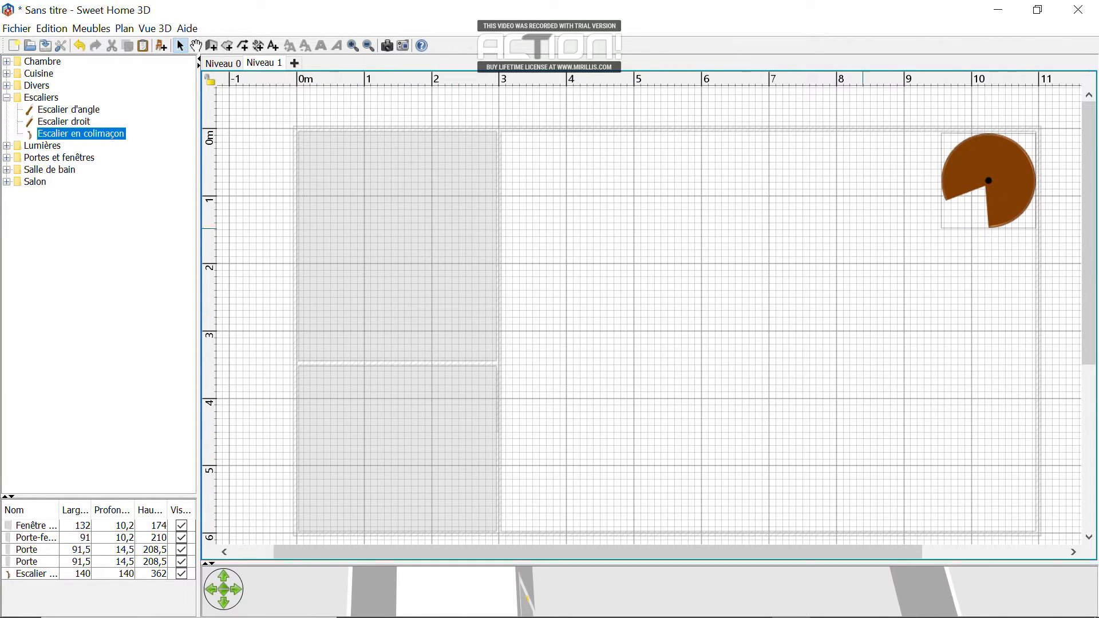
# Draw a horizontal wall about 2.8 m long on Niveau 1, just above the upper-left room's outline.
pyautogui.keyDown('ctrl'); pyautogui.scroll(17, 333, 166); pyautogui.keyUp('ctrl')
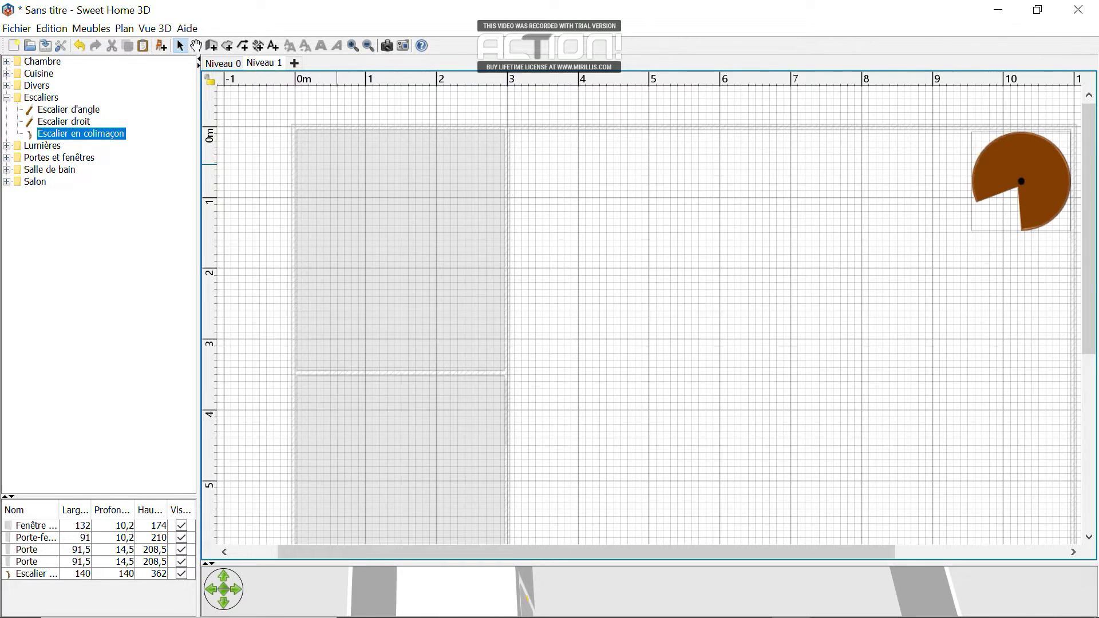
pyautogui.scroll(3, 647, 309)
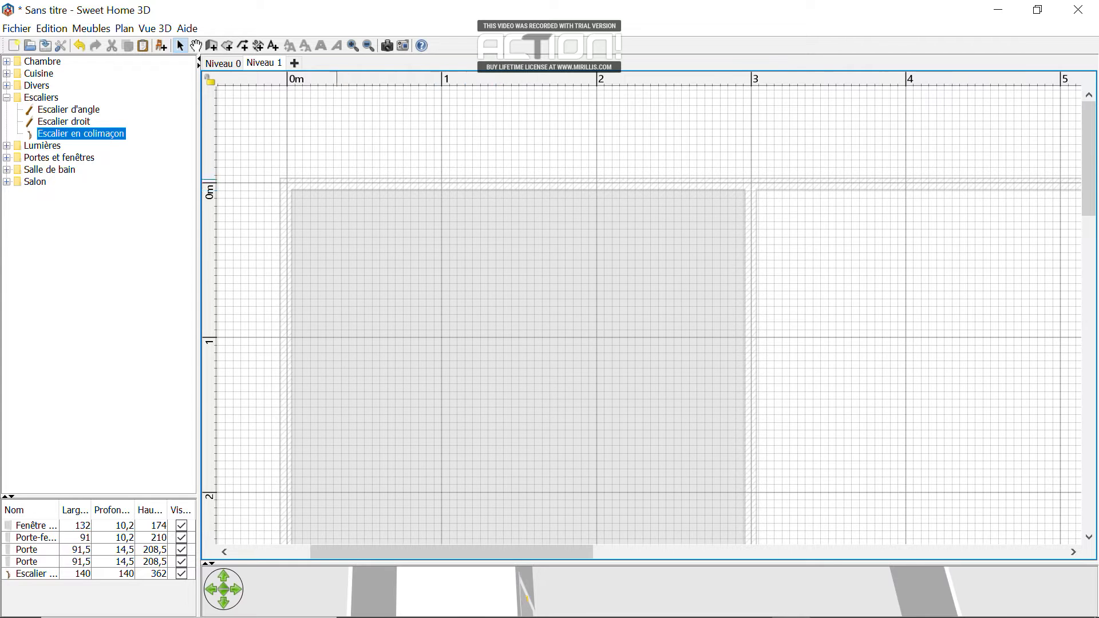
pyautogui.keyDown('ctrl'); pyautogui.scroll(-3, 647, 309); pyautogui.keyUp('ctrl')
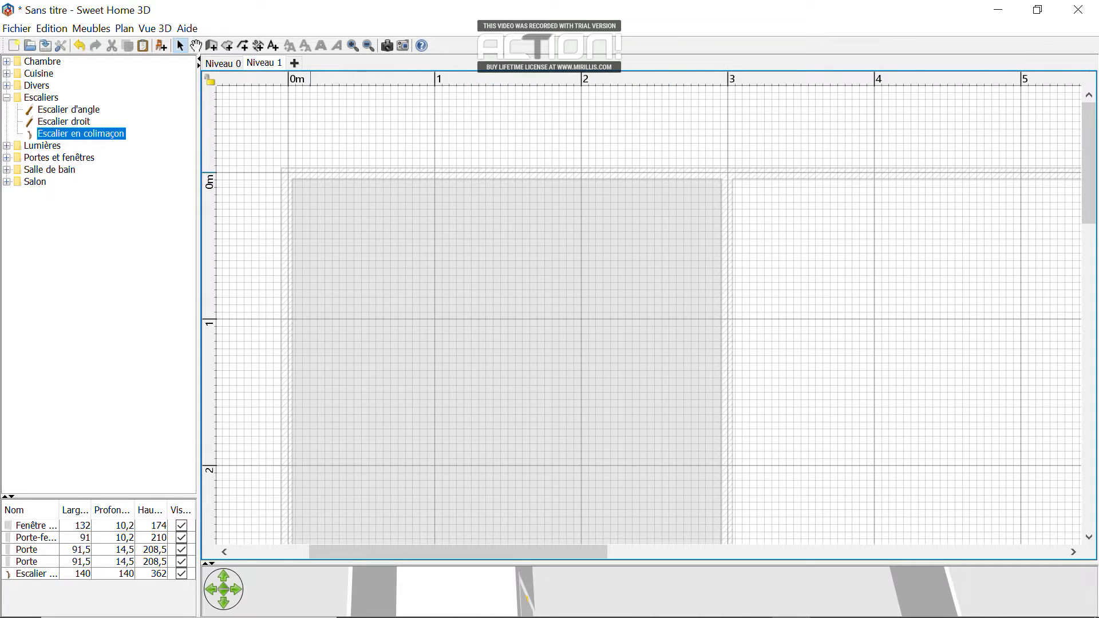
pyautogui.click(211, 45)
pyautogui.click(280, 137)
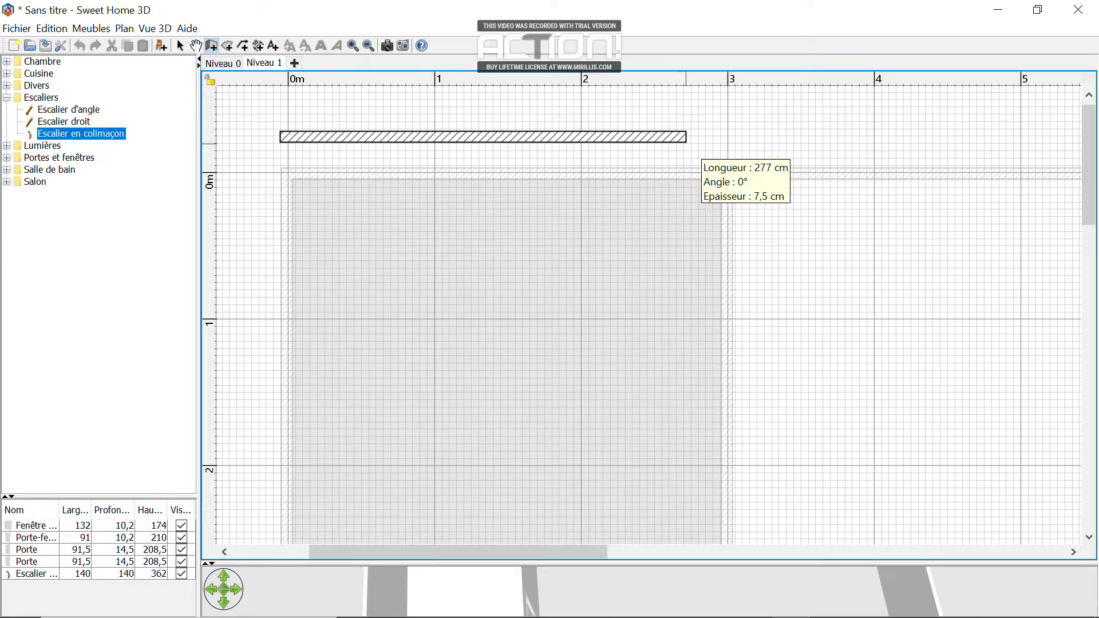
pyautogui.click(697, 136)
pyautogui.rightClick(705, 155)
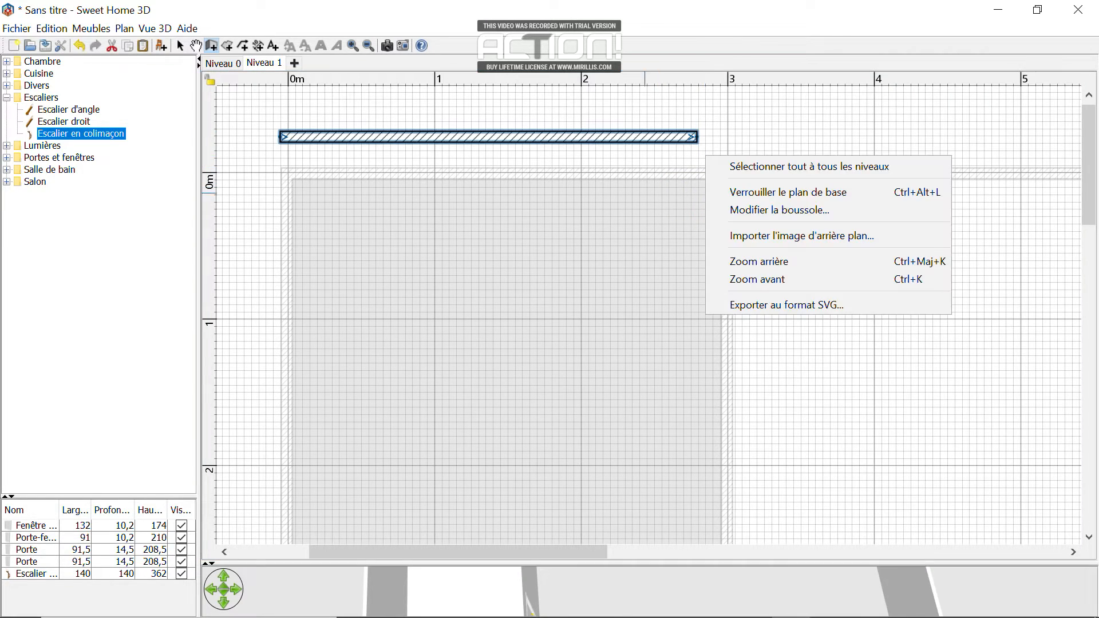
# Enlarge the 3D view, orbit the house to inspect the upper-level wall and the spiral staircase, and bring the plan back.
pyautogui.moveTo(687, 564); pyautogui.dragTo(687, 69)
pyautogui.moveTo(593, 70); pyautogui.dragTo(593, 127)
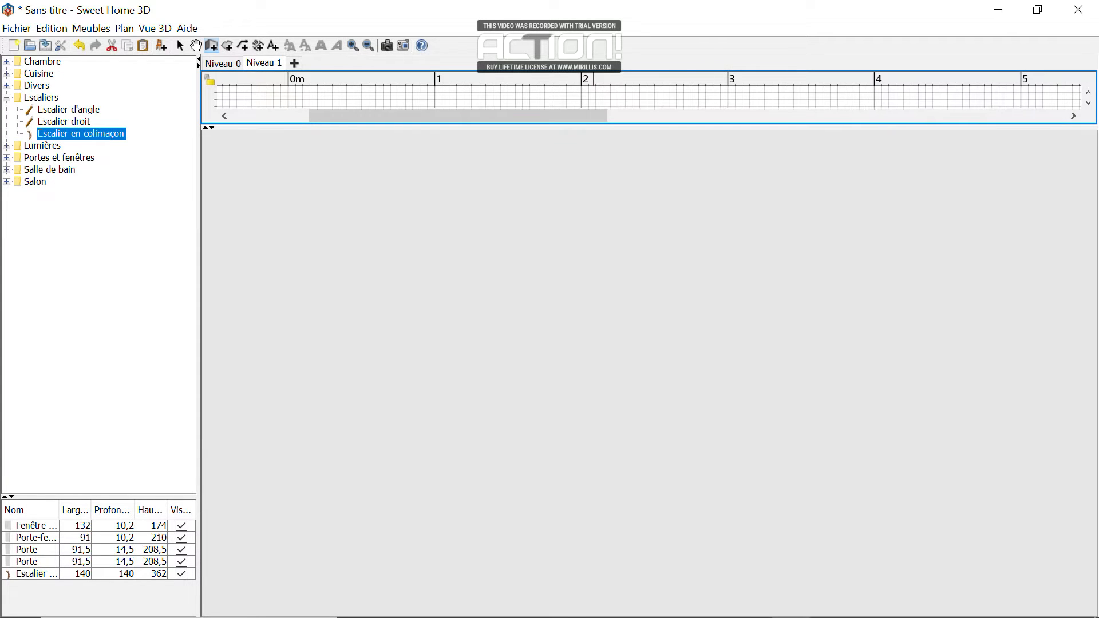
pyautogui.moveTo(550, 343); pyautogui.dragTo(456, 328)
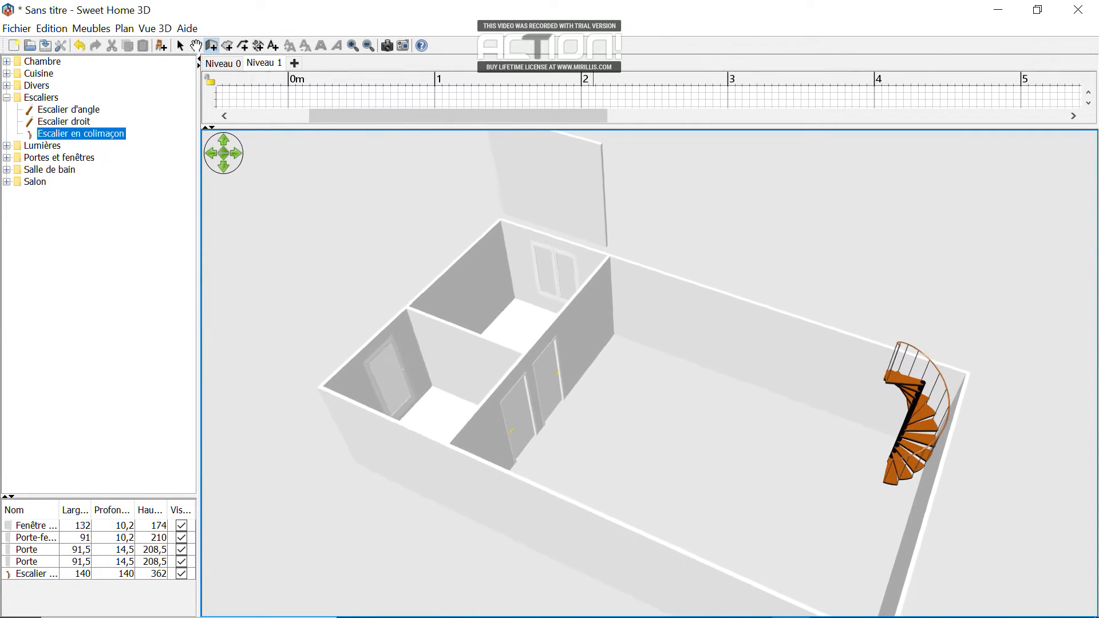
pyautogui.moveTo(593, 127); pyautogui.dragTo(593, 522)
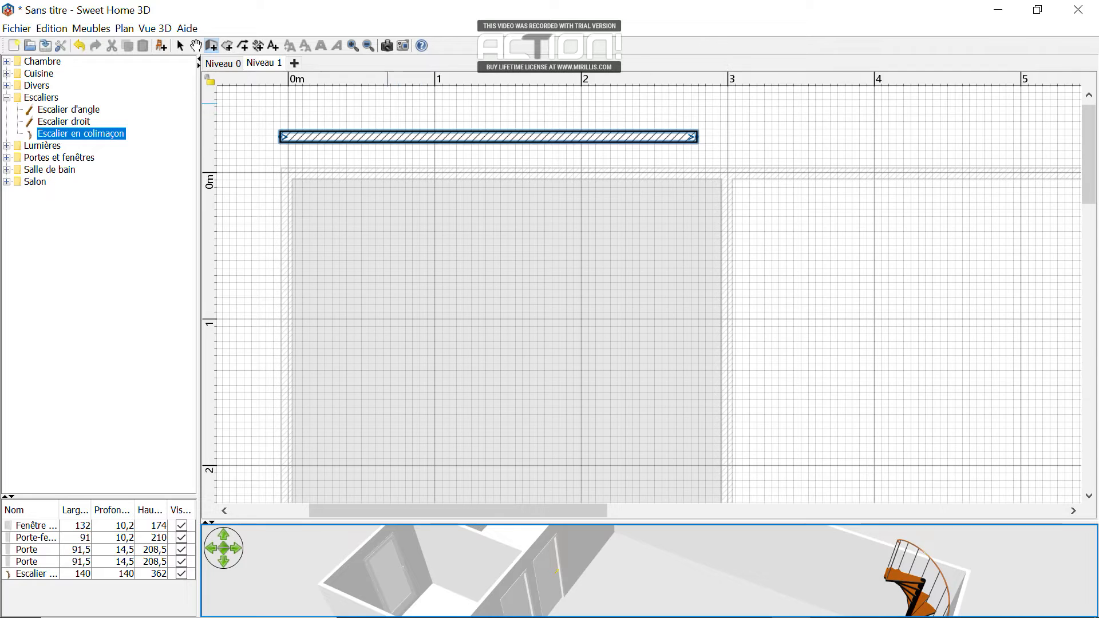
# Return to the selection tool and delete the horizontal wall on Niveau 1.
pyautogui.click(196, 45)
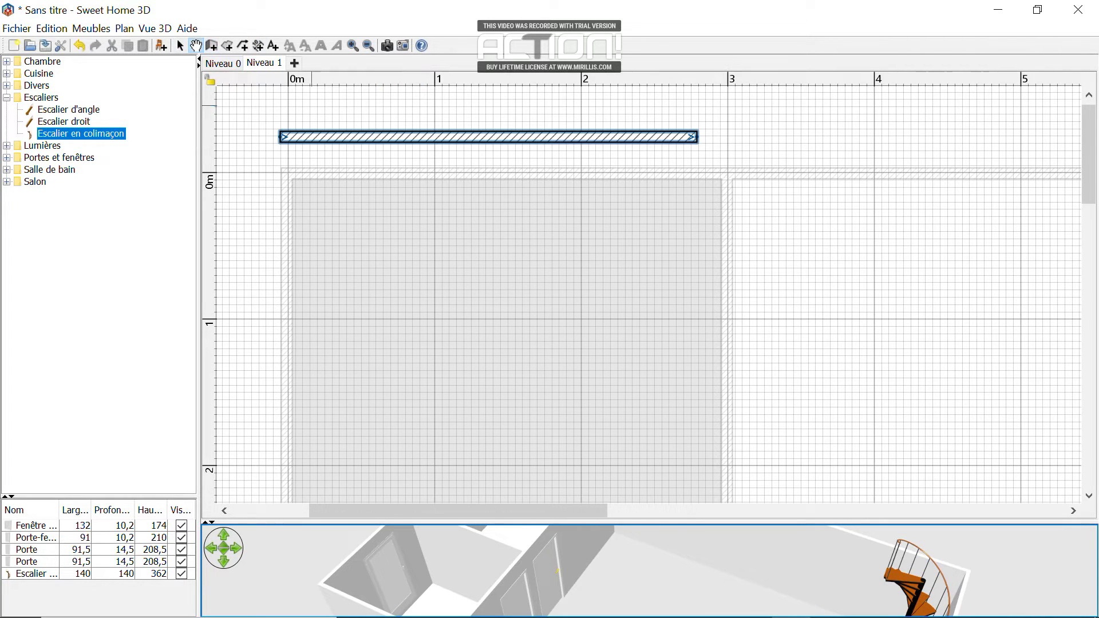
pyautogui.moveTo(331, 137); pyautogui.dragTo(331, 137)
pyautogui.click(186, 29)
pyautogui.click(186, 29)
pyautogui.click(180, 46)
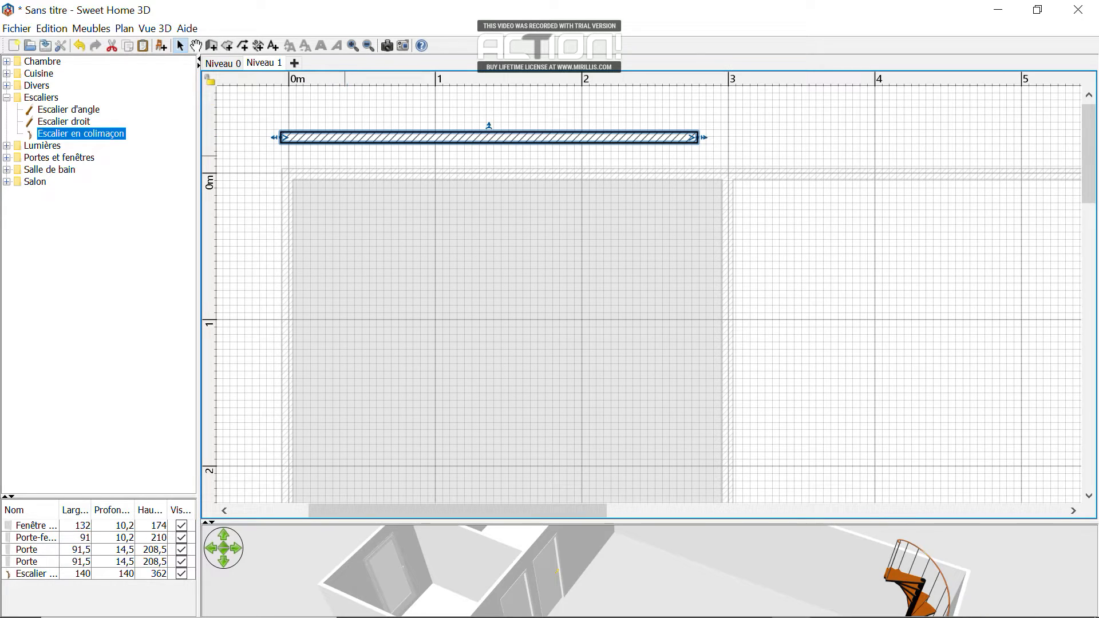
pyautogui.press('Delete')
# Check the house with its staircase in the 3D view, and display the whole ground-floor plan on Niveau 0.
pyautogui.moveTo(645, 522); pyautogui.dragTo(645, 178)
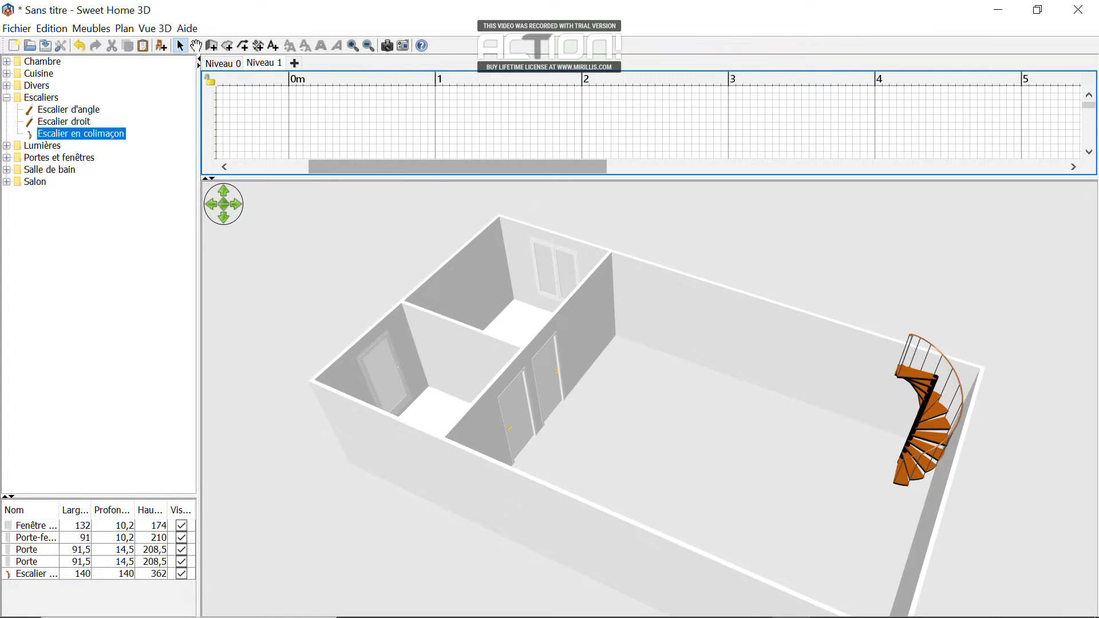
pyautogui.moveTo(578, 179); pyautogui.dragTo(578, 518)
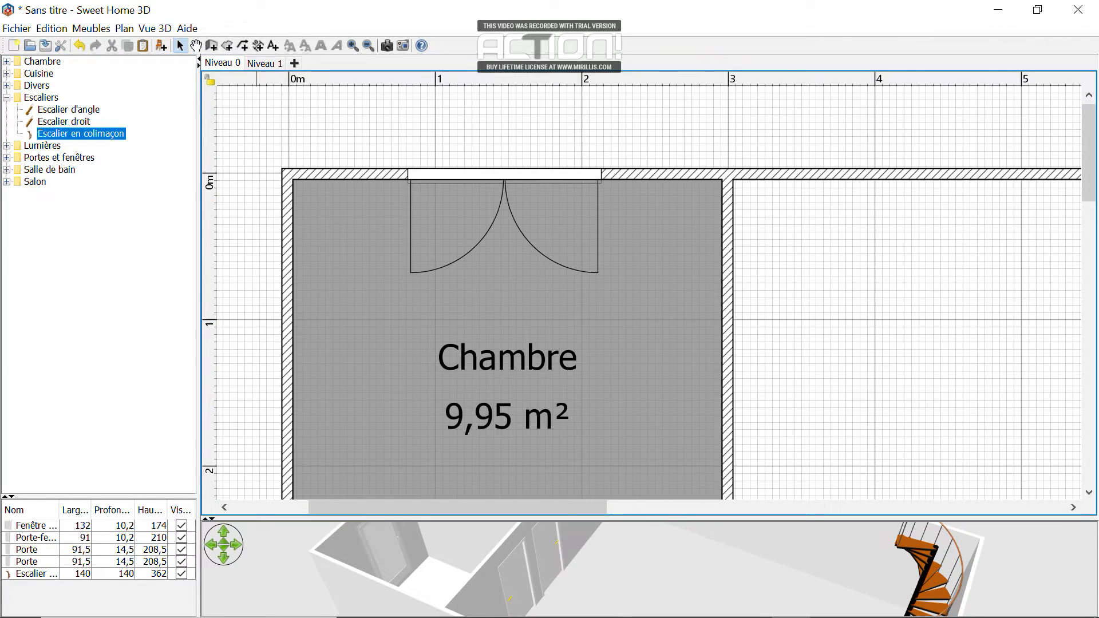
pyautogui.keyDown('ctrl'); pyautogui.scroll(-3, 564, 315); pyautogui.keyUp('ctrl')
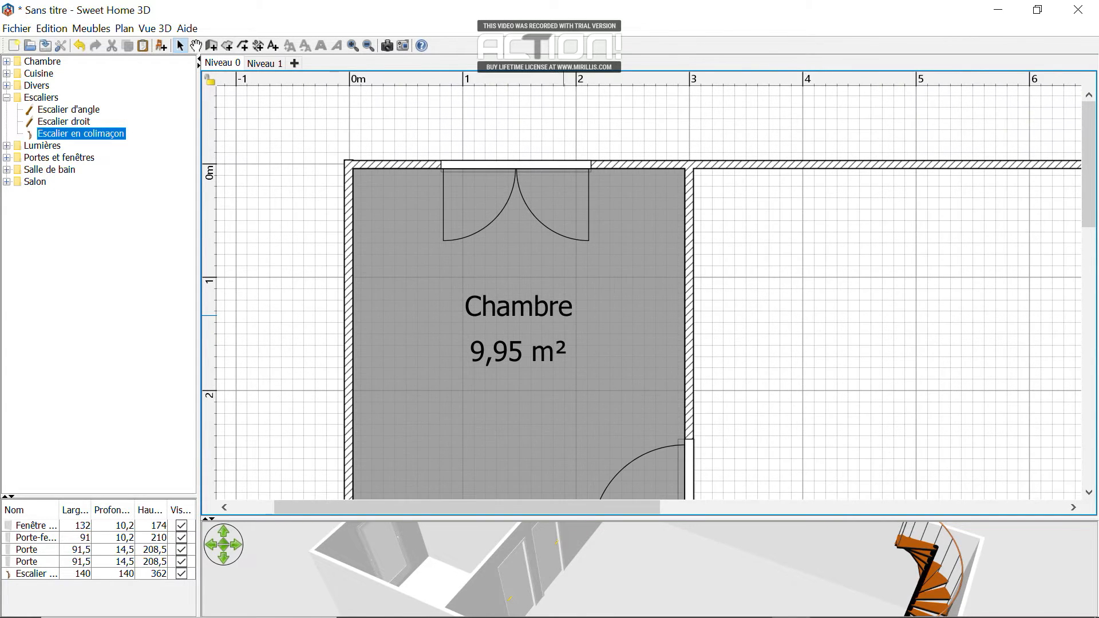
pyautogui.keyDown('ctrl'); pyautogui.scroll(-1, 564, 314); pyautogui.keyUp('ctrl')
pyautogui.scroll(-10, 564, 314)
pyautogui.keyDown('ctrl'); pyautogui.scroll(-1, 704, 286); pyautogui.keyUp('ctrl')
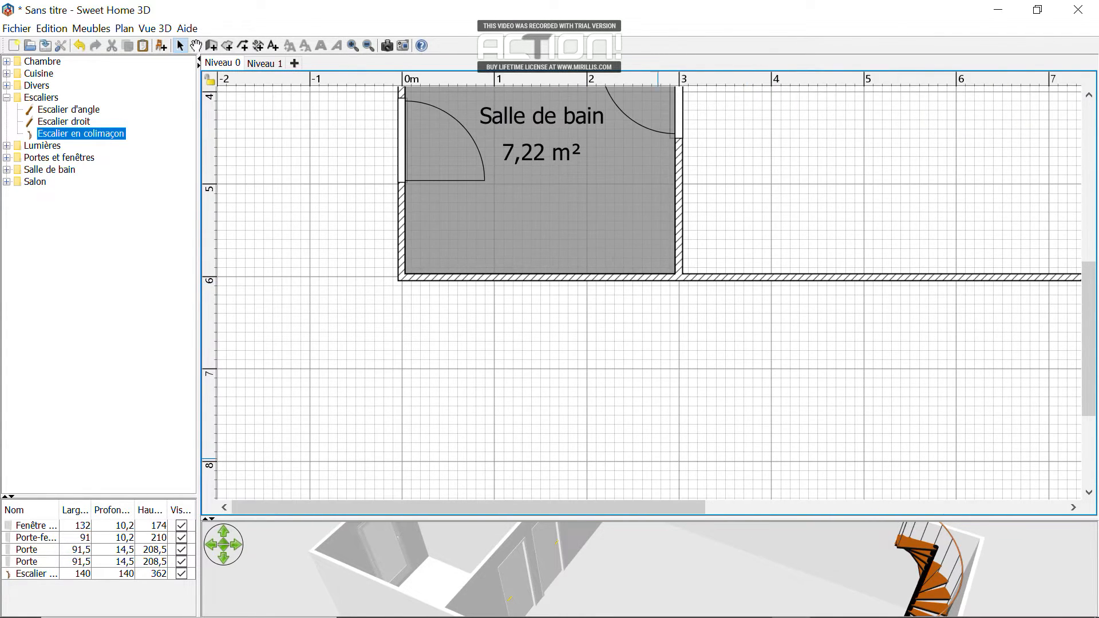
pyautogui.moveTo(670, 508); pyautogui.dragTo(766, 508)
pyautogui.keyDown('ctrl'); pyautogui.scroll(-3, 532, 322); pyautogui.keyUp('ctrl')
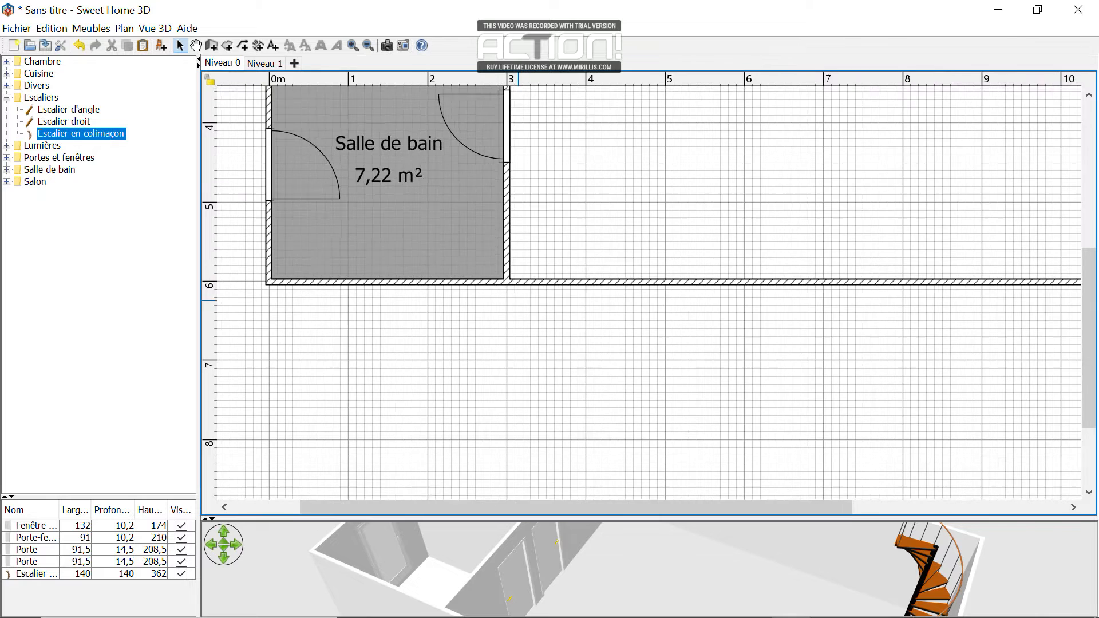
pyautogui.scroll(1, 487, 345)
pyautogui.scroll(2, 488, 346)
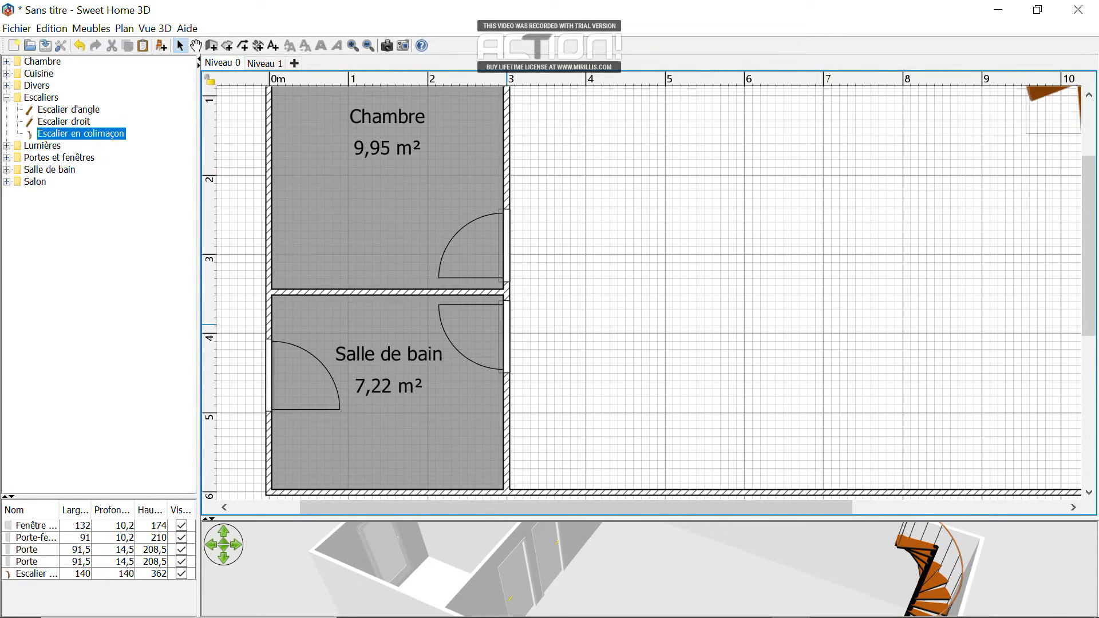
pyautogui.keyDown('ctrl'); pyautogui.scroll(-2, 487, 345); pyautogui.keyUp('ctrl')
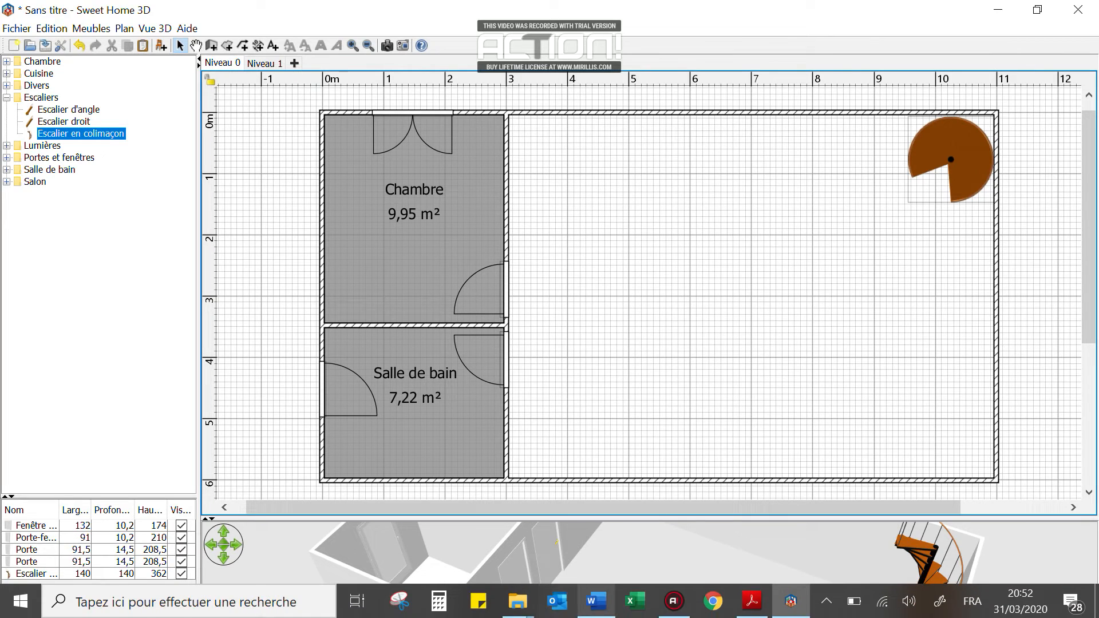
# Switch to the Rapport Maison 2 document in Word and examine its furnished 2D house plan.
pyautogui.click(596, 604)
pyautogui.keyDown('ctrl'); pyautogui.scroll(-4, 551, 372); pyautogui.keyUp('ctrl')
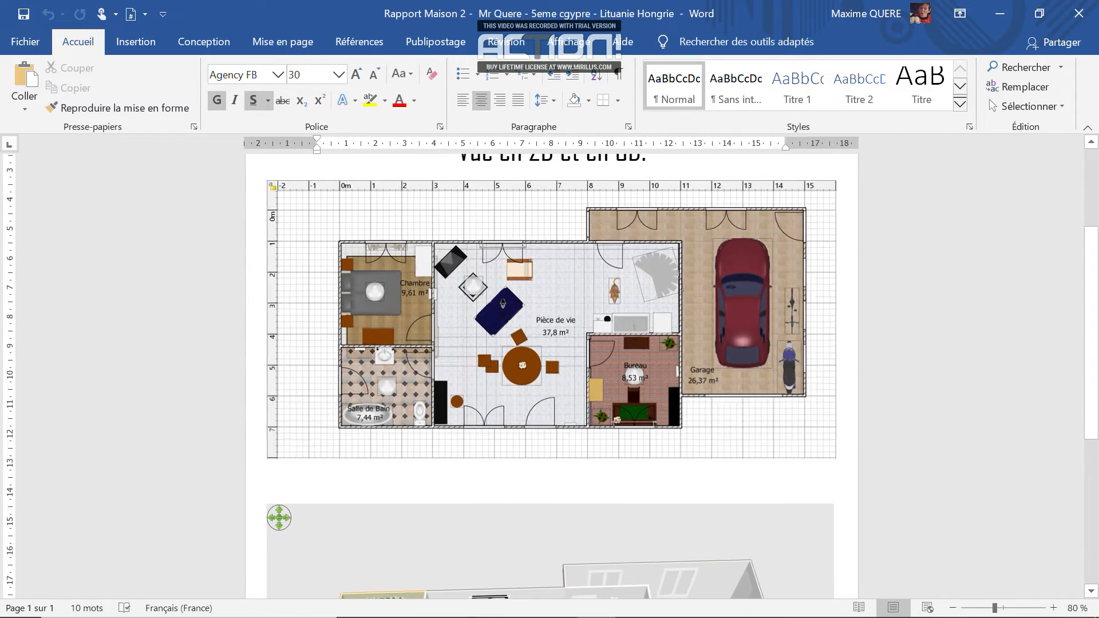
# Examine the title and the 2D and 3D views on the first page of the Rapport Maison 2 document.
pyautogui.scroll(2, 551, 372)
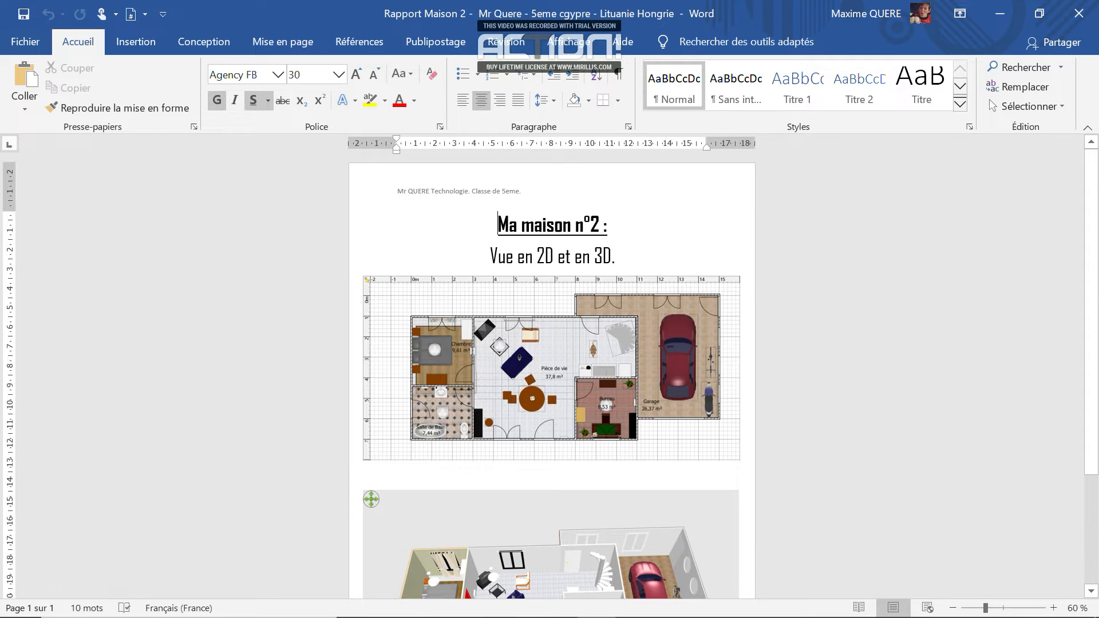
pyautogui.scroll(-1, 551, 372)
pyautogui.moveTo(497, 201); pyautogui.dragTo(615, 201)
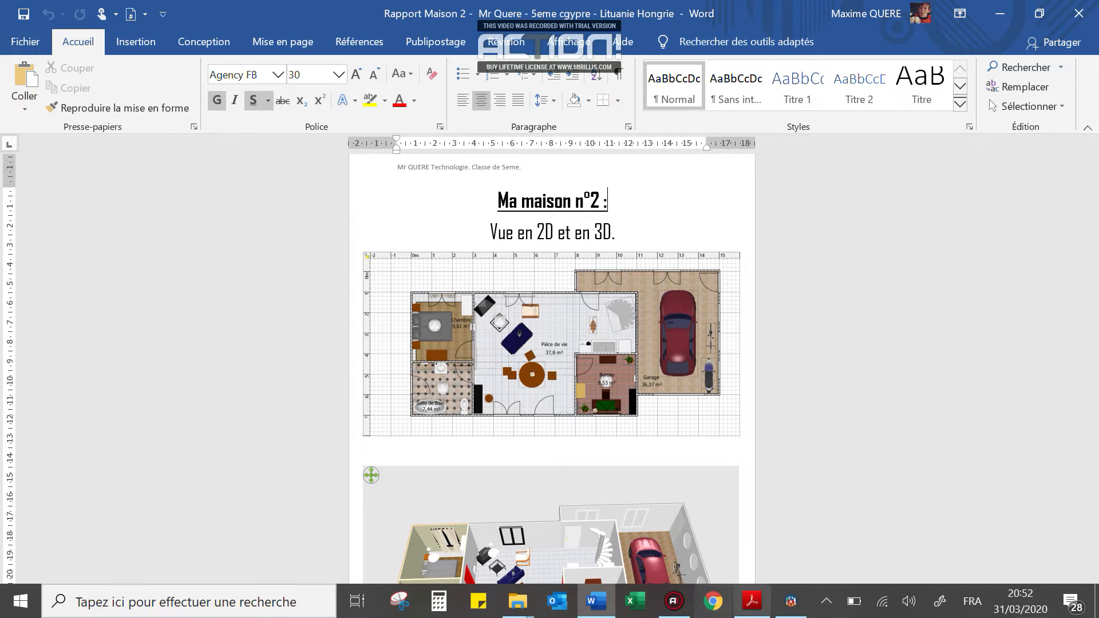
# Switch to the course PDF, review the exercises from Exercice 2 to the upper-level plan, and return to the Word report's 3D view.
pyautogui.click(751, 601)
pyautogui.scroll(-1, 405, 74)
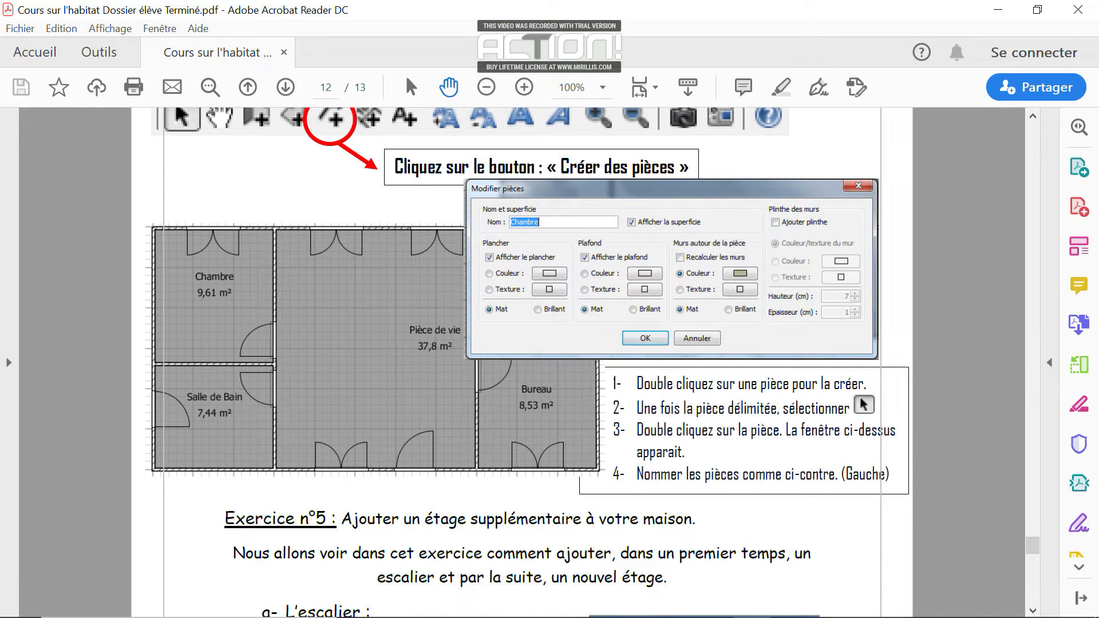
pyautogui.keyDown('ctrl'); pyautogui.scroll(-2, 549, 278); pyautogui.keyUp('ctrl')
pyautogui.scroll(8, 550, 278)
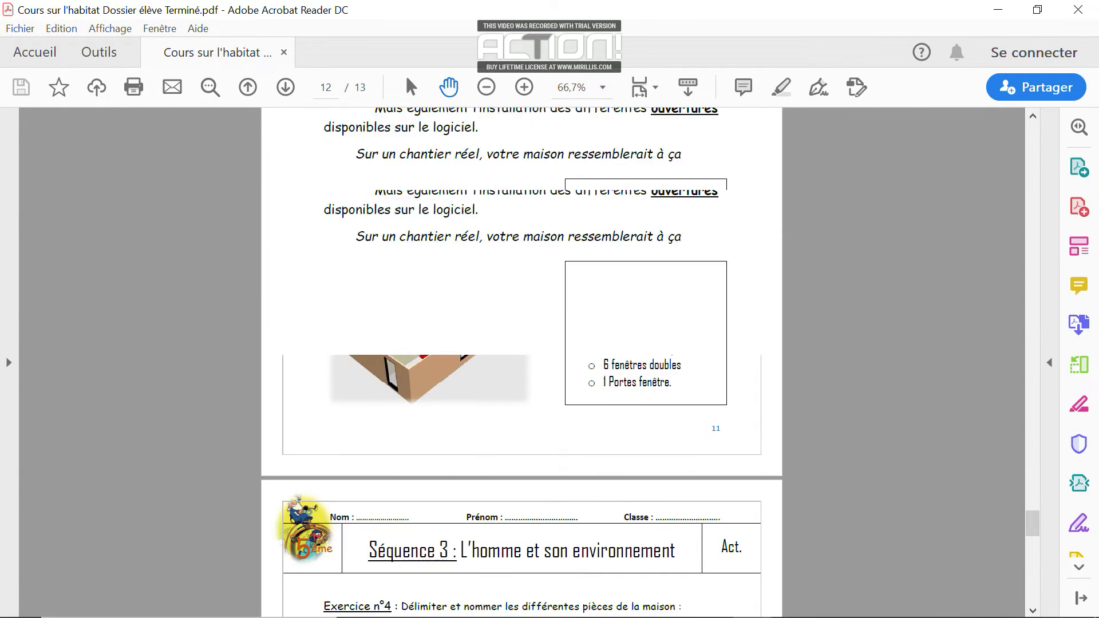
pyautogui.scroll(8, 521, 361)
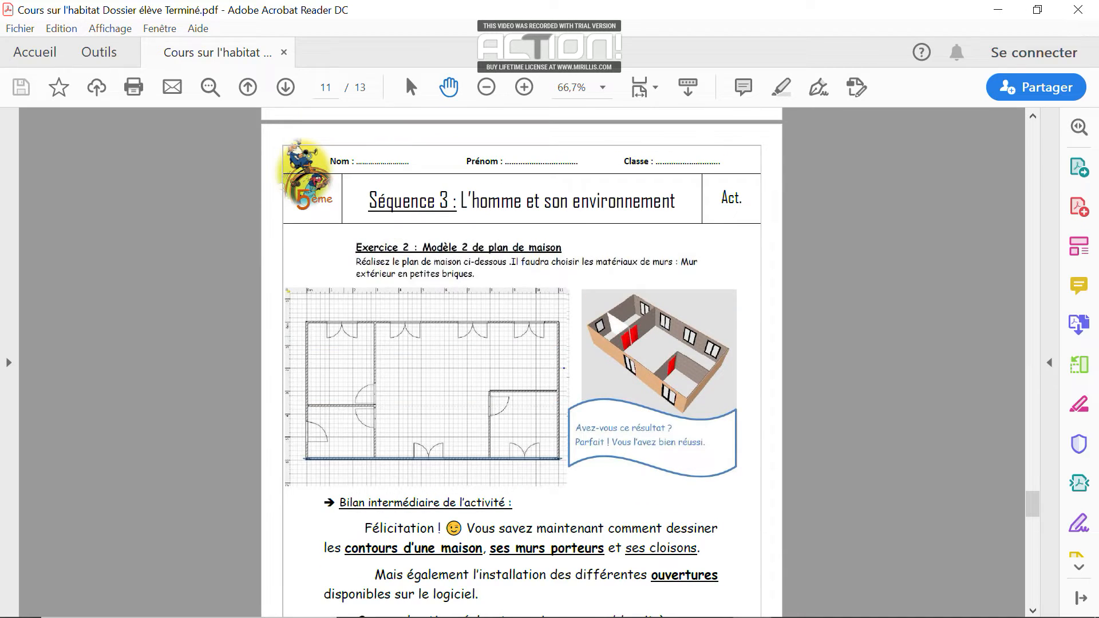
pyautogui.scroll(-15, 521, 360)
pyautogui.scroll(-8, 522, 361)
pyautogui.scroll(4, 522, 361)
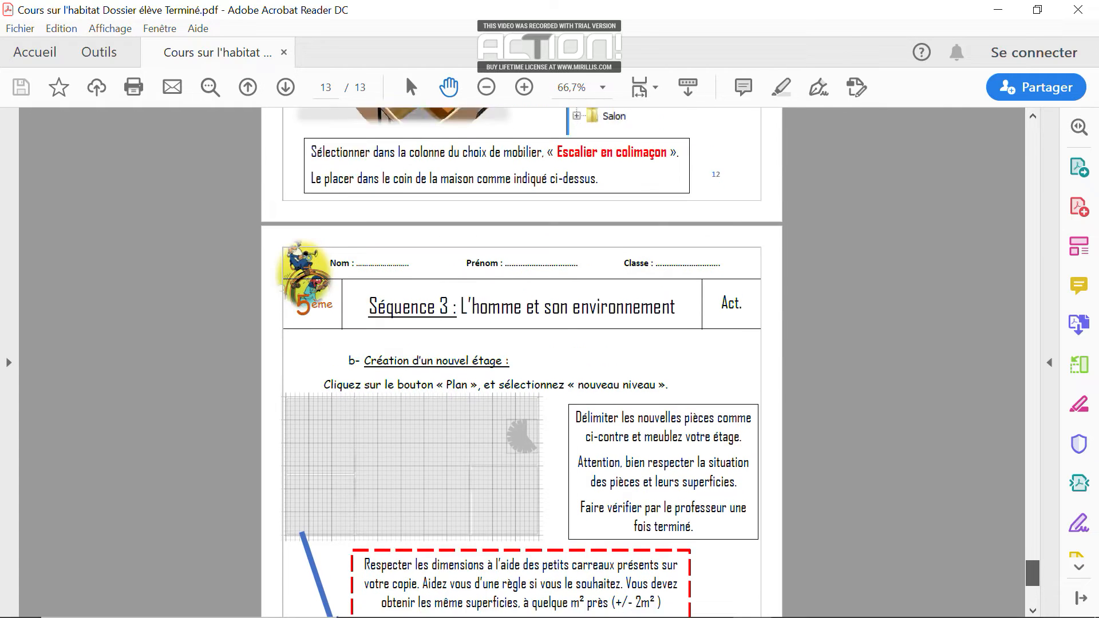
pyautogui.scroll(-6, 522, 361)
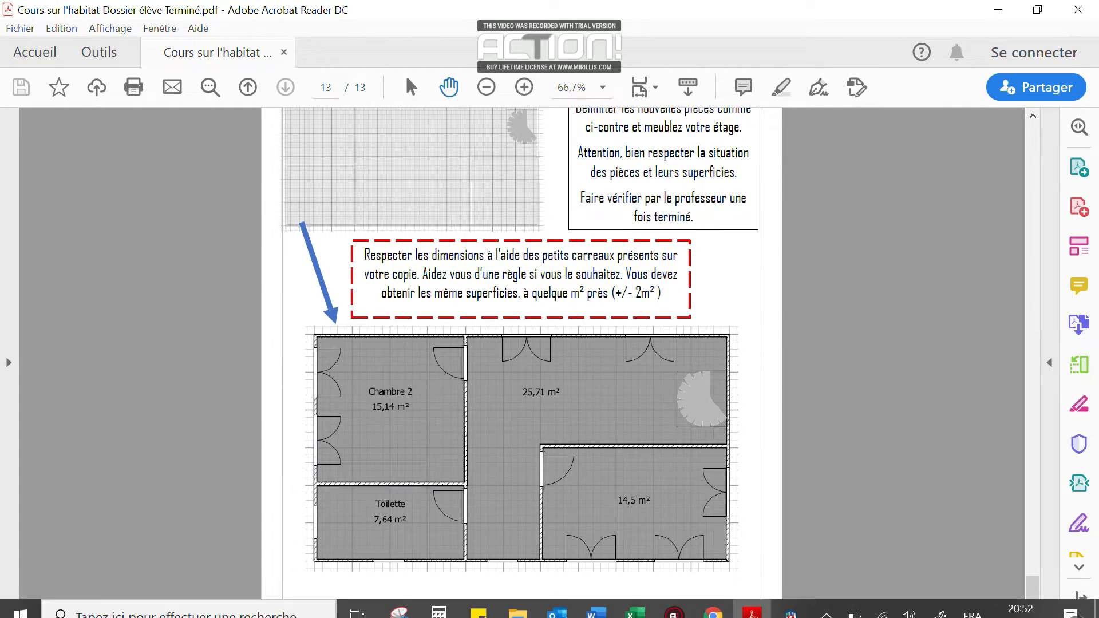
pyautogui.click(636, 611)
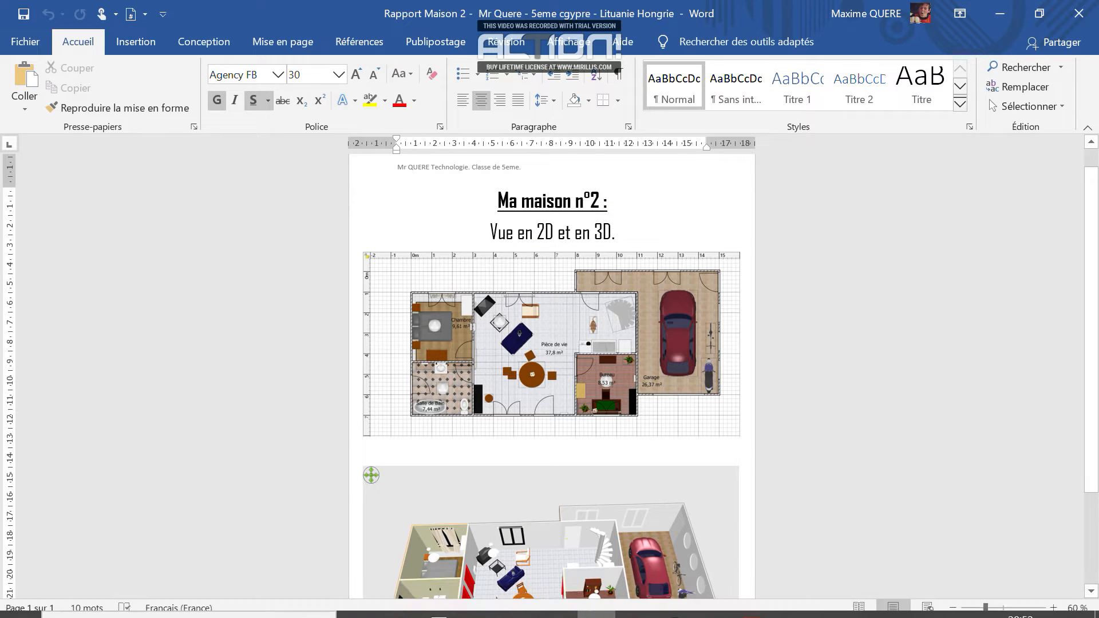
pyautogui.scroll(-2, 551, 389)
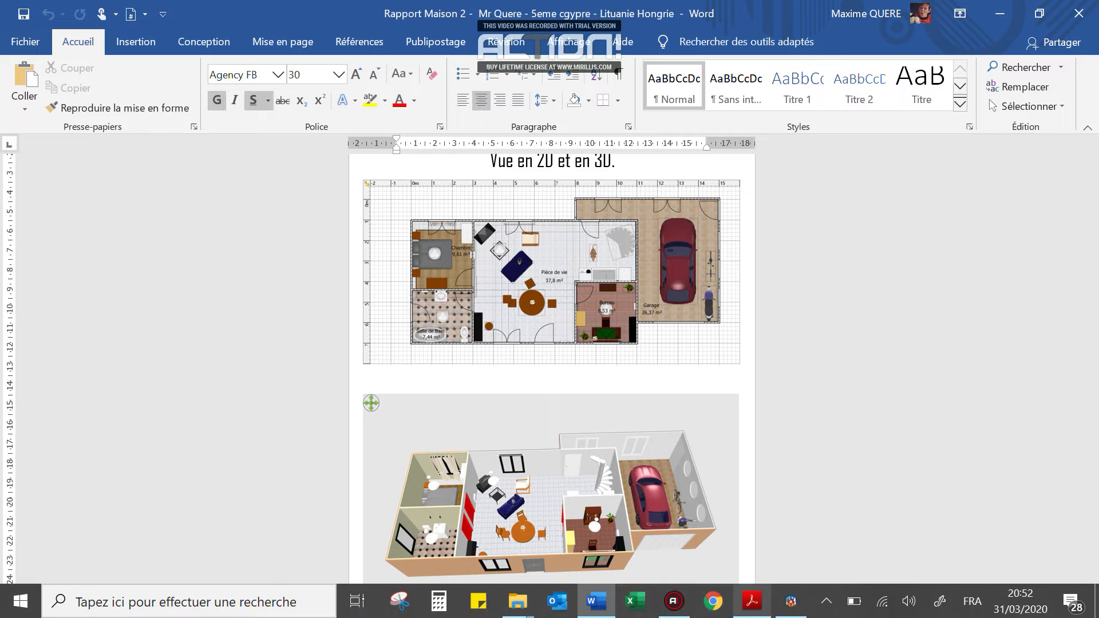
# Switch to Sweet Home 3D, capture the whole ground-floor plan with Outil Capture d'écran and copy the capture.
pyautogui.click(790, 601)
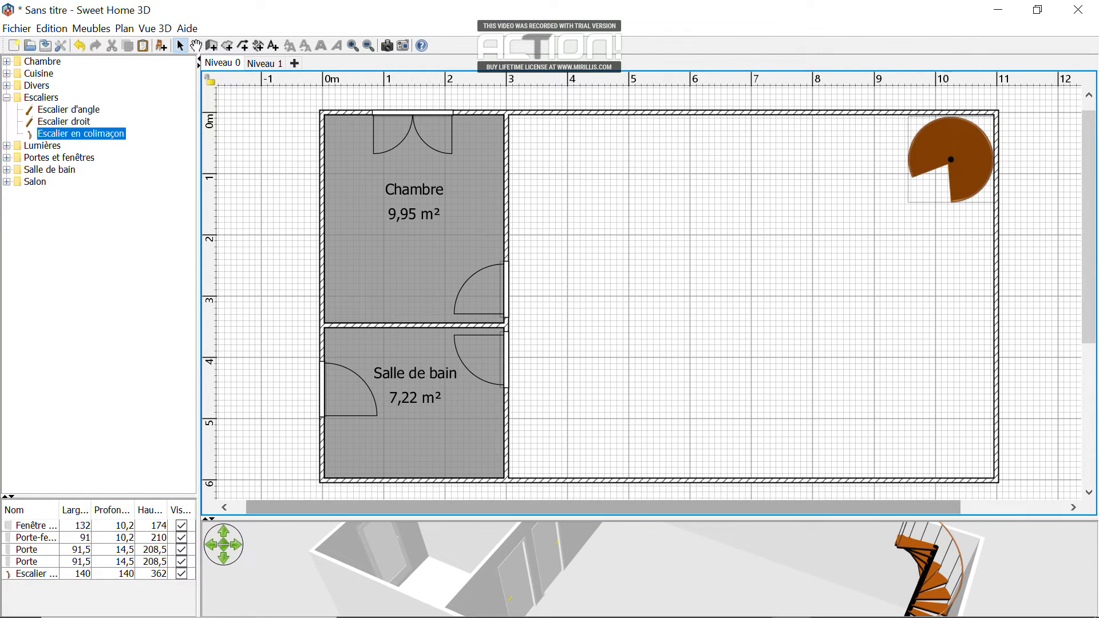
pyautogui.moveTo(543, 519); pyautogui.dragTo(544, 551)
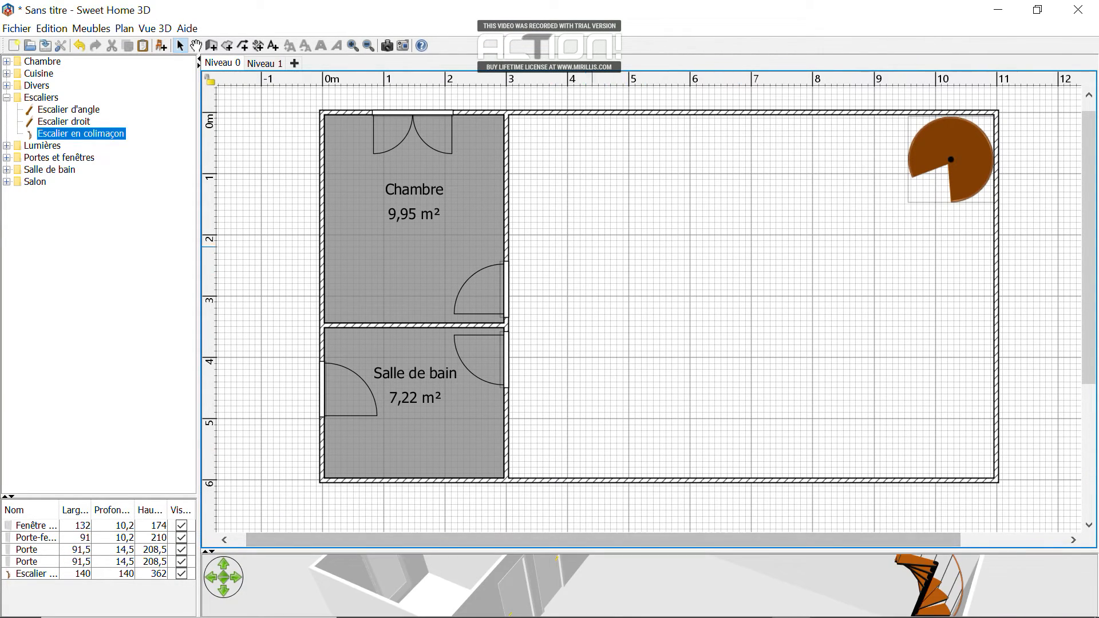
pyautogui.moveTo(400, 616)
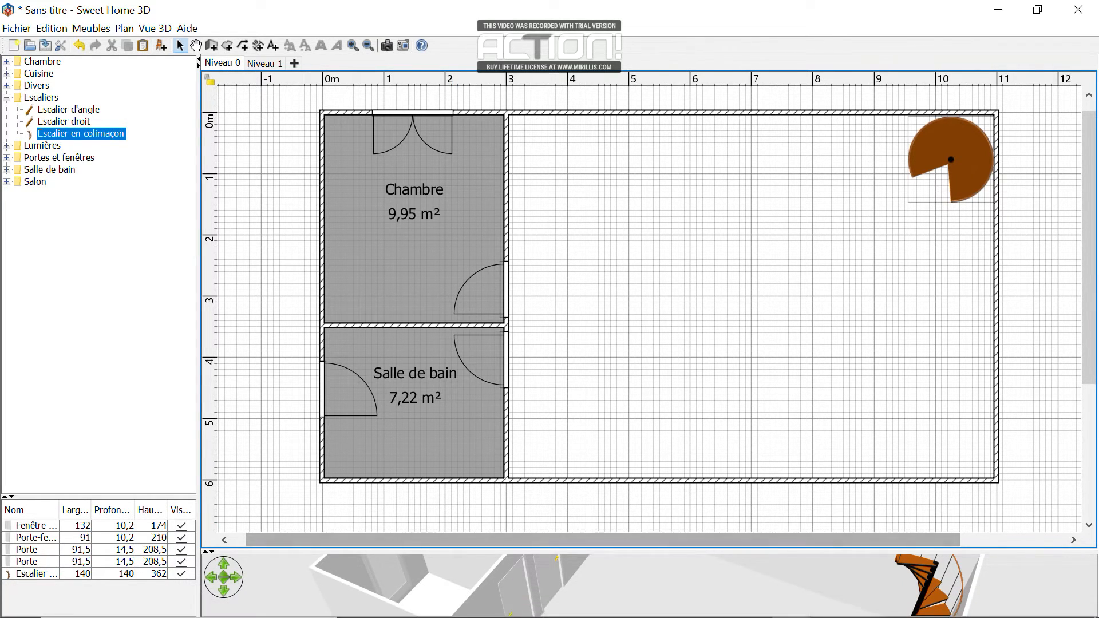
pyautogui.click(189, 602)
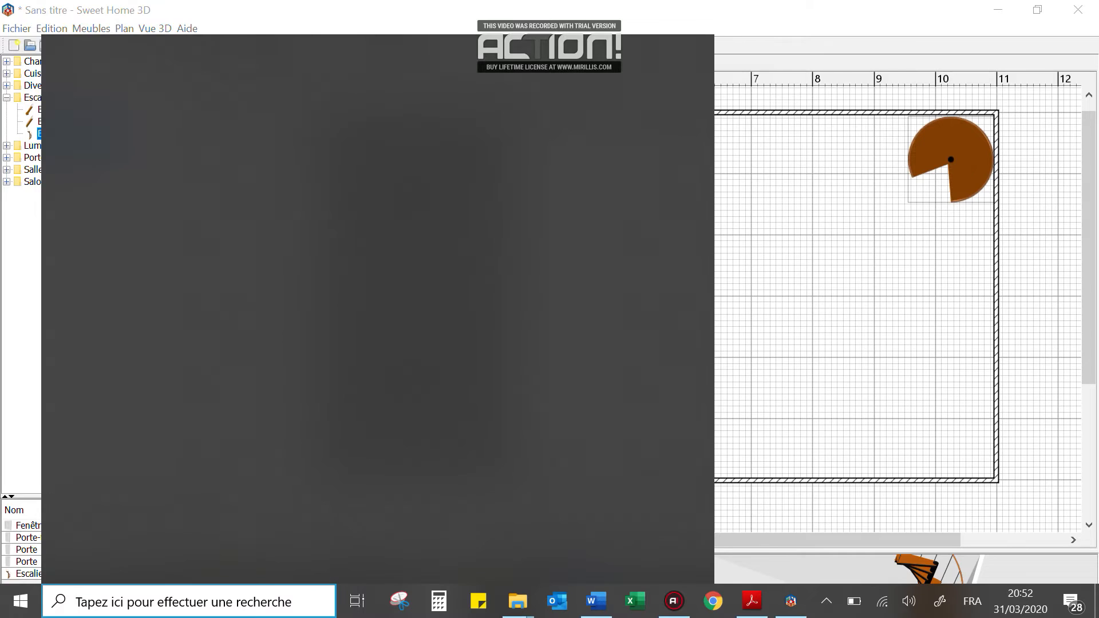
pyautogui.write('til')
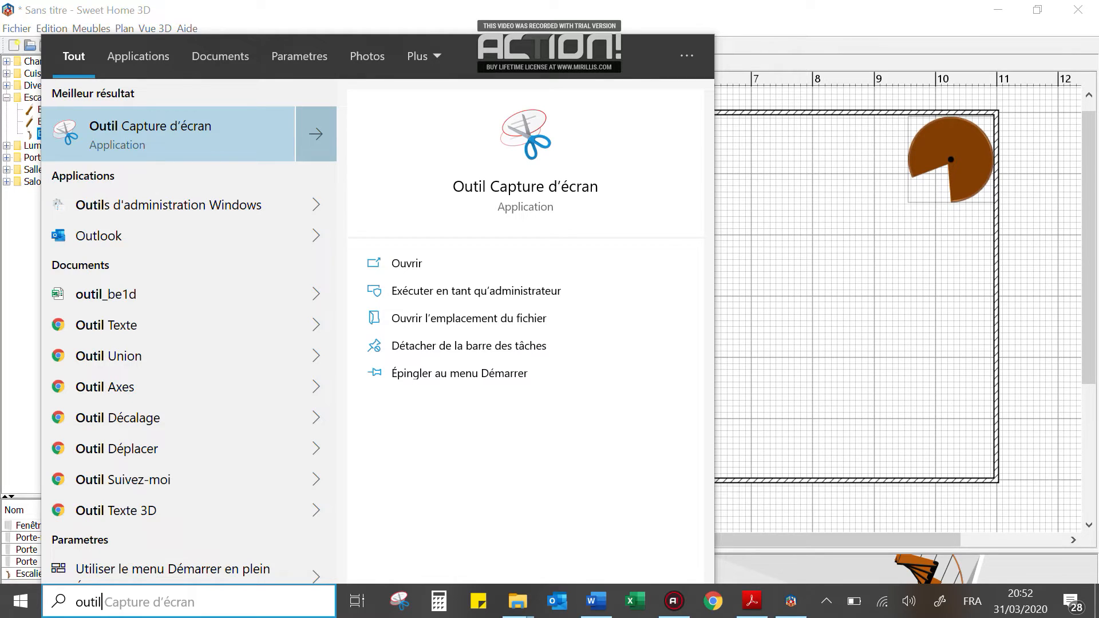
pyautogui.press('Escape')
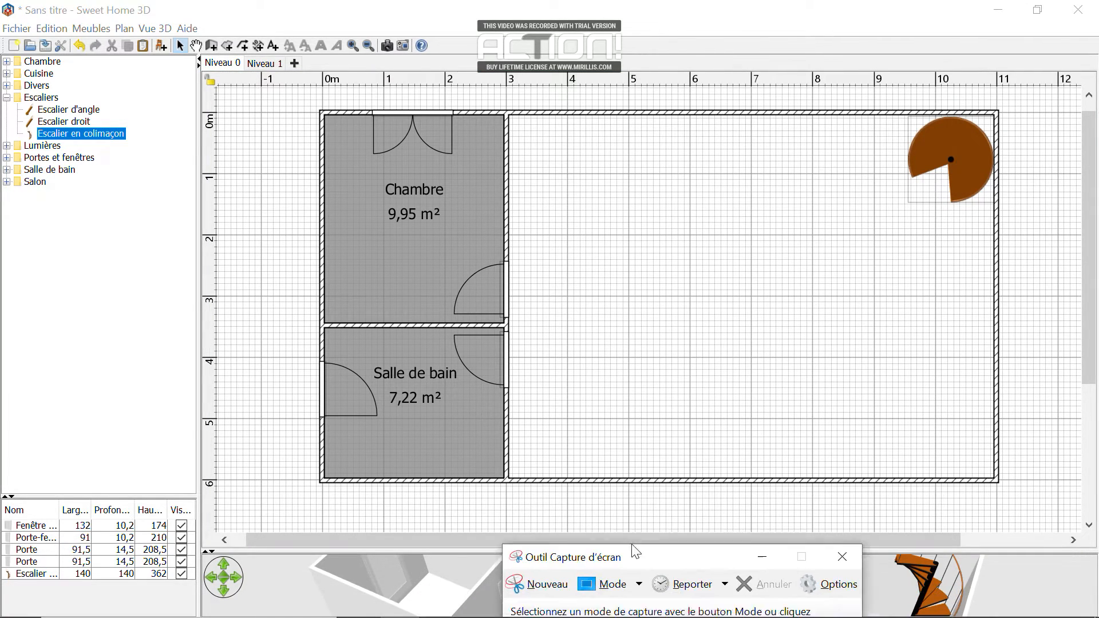
pyautogui.moveTo(634, 555); pyautogui.dragTo(608, 323)
pyautogui.click(504, 355)
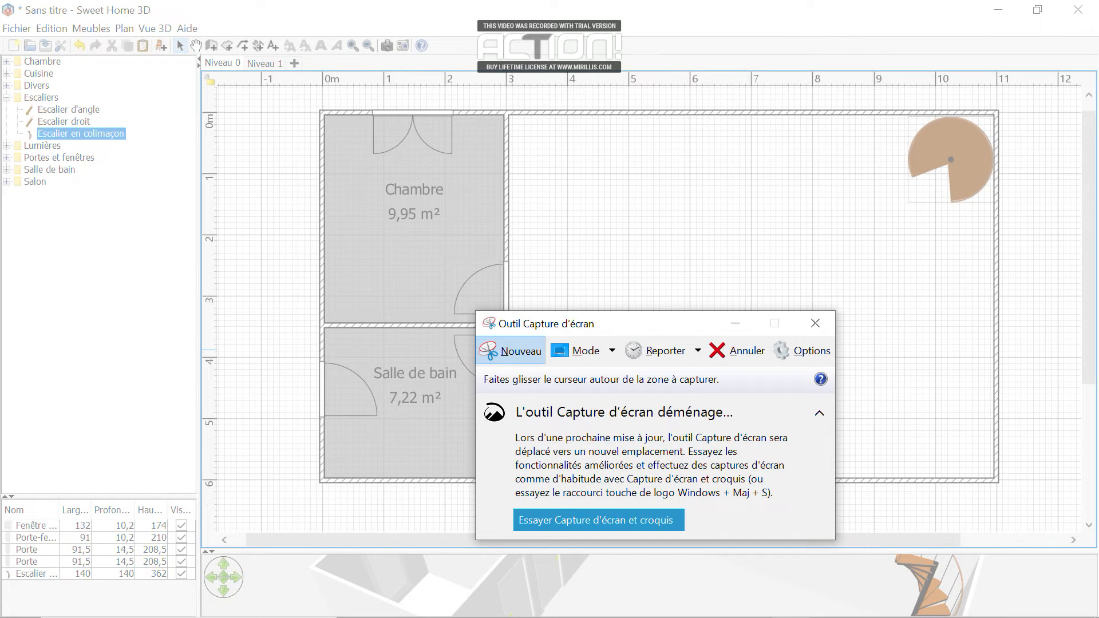
pyautogui.moveTo(307, 100); pyautogui.dragTo(1018, 498)
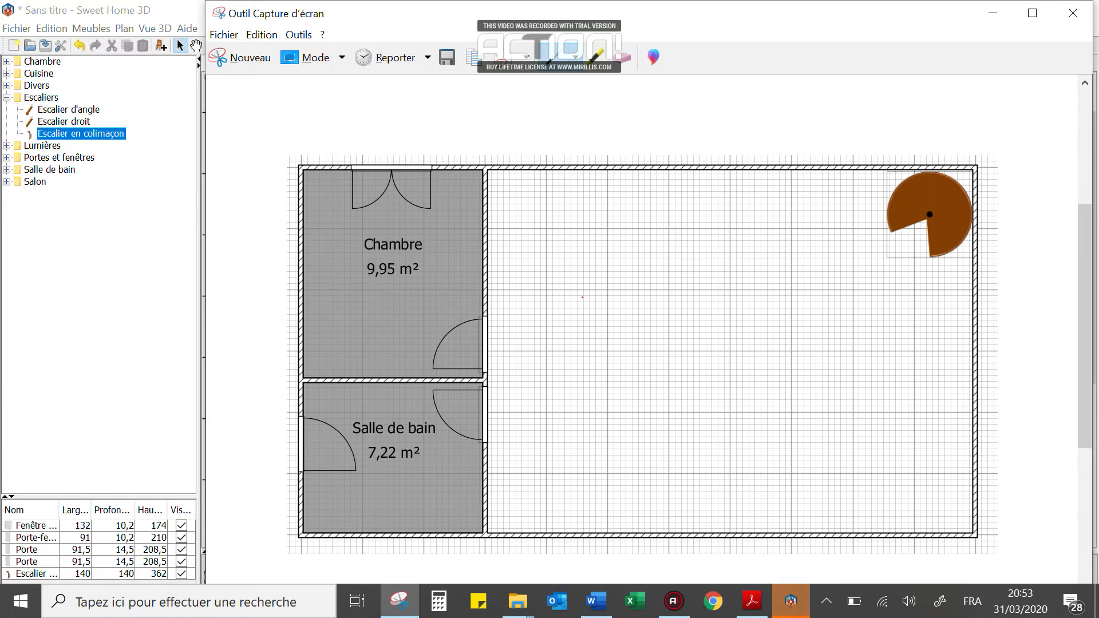
pyautogui.rightClick(448, 298)
pyautogui.click(487, 326)
# Switch to the Word report and add blank lines near the 3D picture until a second page begins.
pyautogui.click(596, 601)
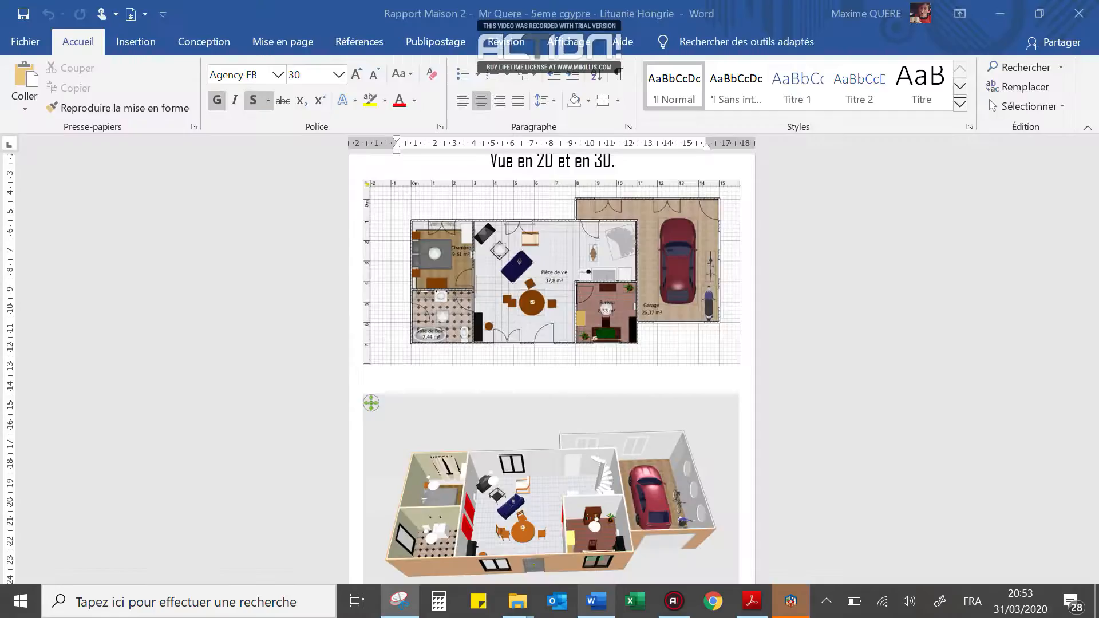
pyautogui.scroll(-1, 549, 366)
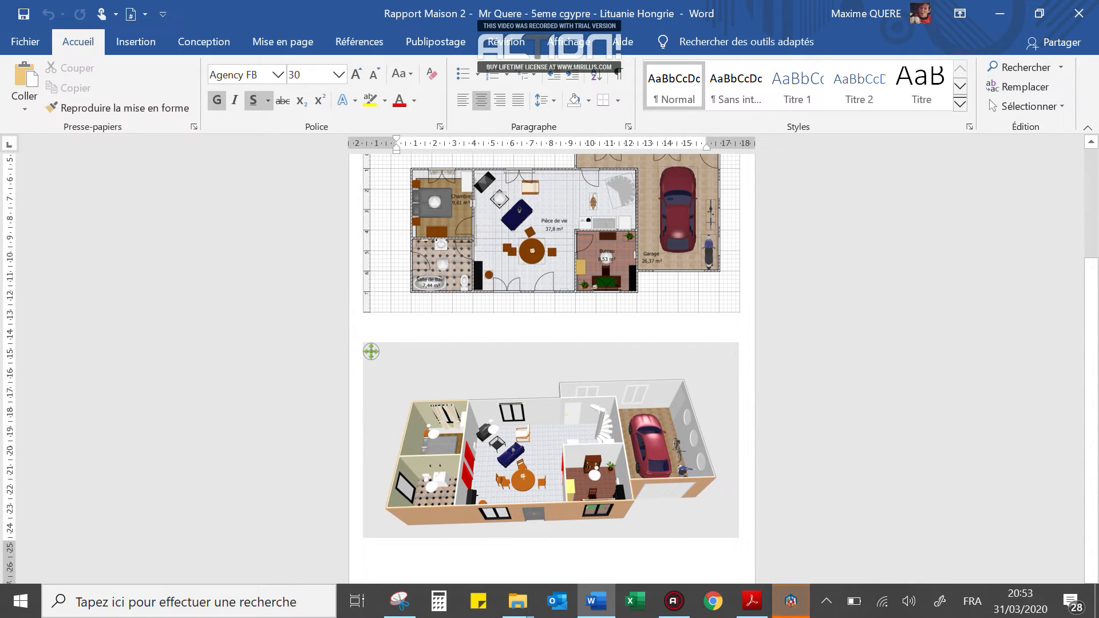
pyautogui.click(553, 329)
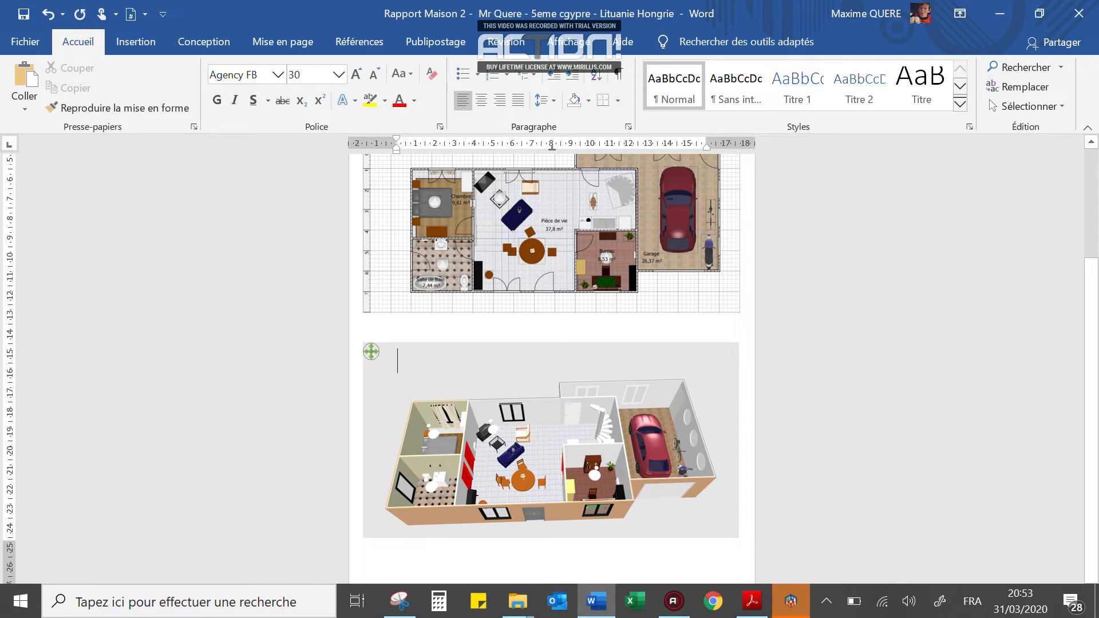
pyautogui.press('Return')
pyautogui.press('Return')
pyautogui.press('Return')
pyautogui.press('Return')
pyautogui.press('Return')
pyautogui.press('Return')
pyautogui.press('Return')
pyautogui.press('Return')
pyautogui.press('Return')
pyautogui.press('Return')
pyautogui.press('Return')
pyautogui.press('Return')
pyautogui.press('Return')
pyautogui.press('Return')
pyautogui.press('Return')
# Paste the captured ground-floor plan onto the second page and place the text cursor below it.
pyautogui.rightClick(691, 264)
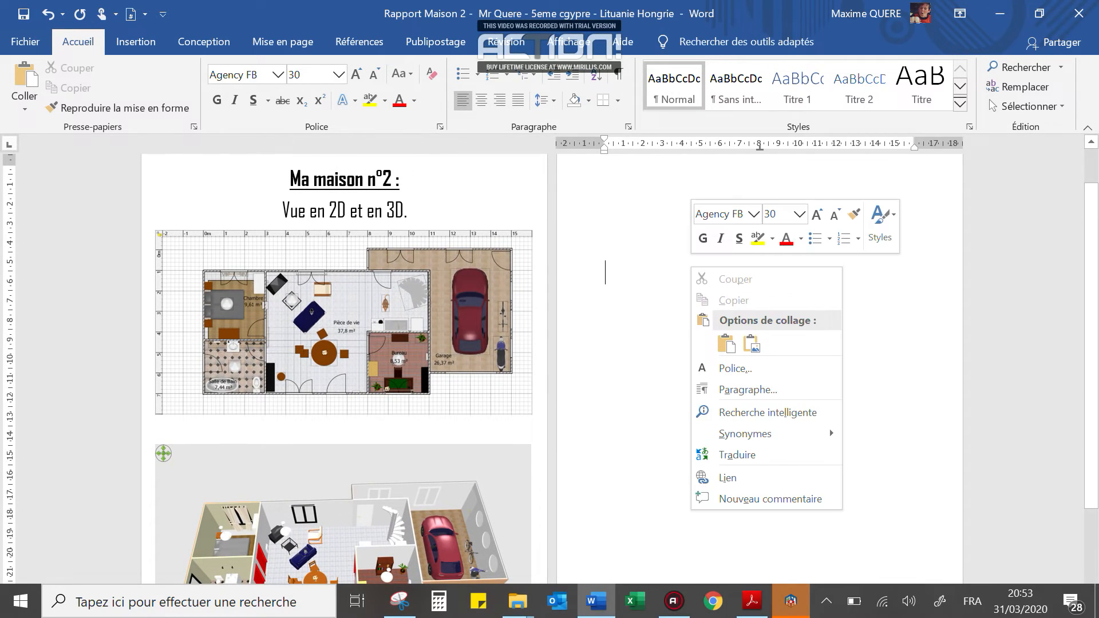
pyautogui.click(718, 344)
pyautogui.click(760, 349)
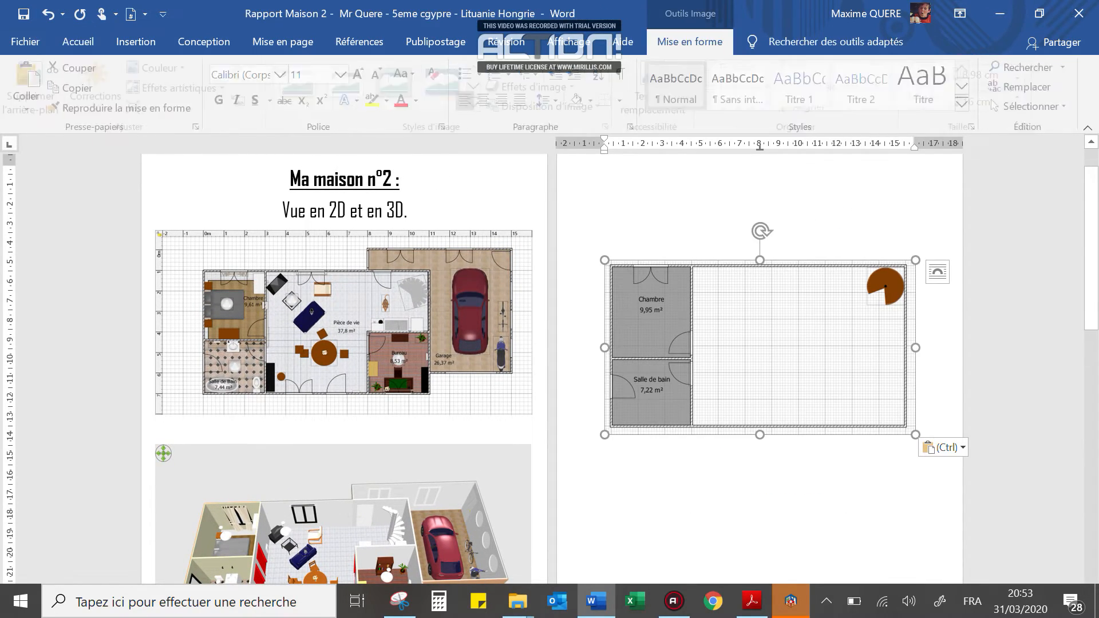
pyautogui.click(606, 516)
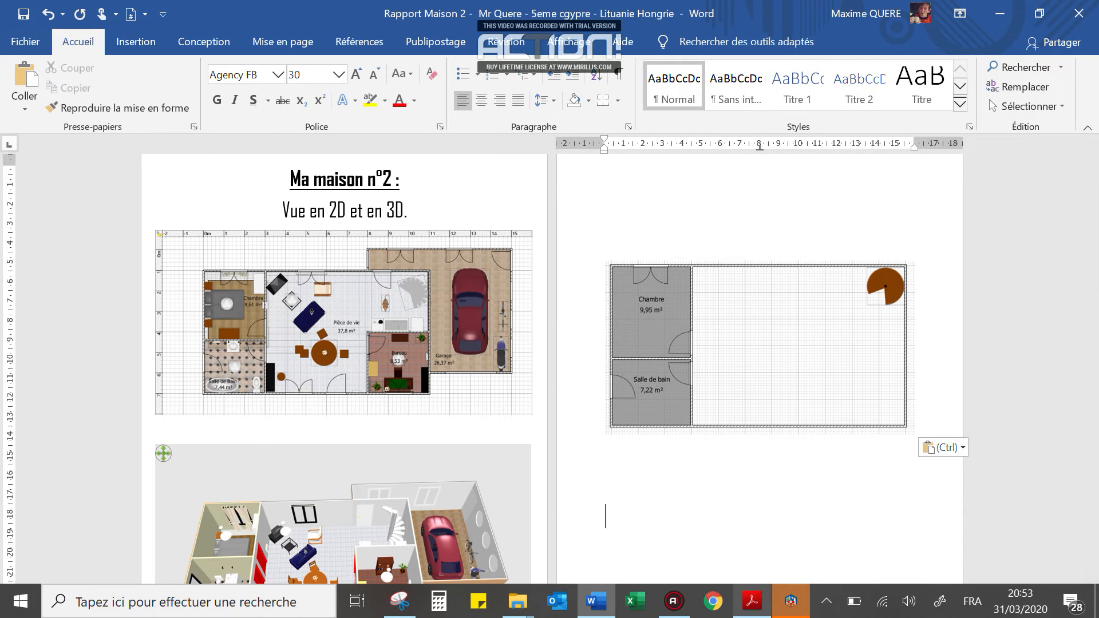
# Switch to Sweet Home 3D, enlarge the 3D view to show the whole house, capture it with Outil Capture d'écran and copy the capture.
pyautogui.click(790, 601)
pyautogui.scroll(-5, 646, 320)
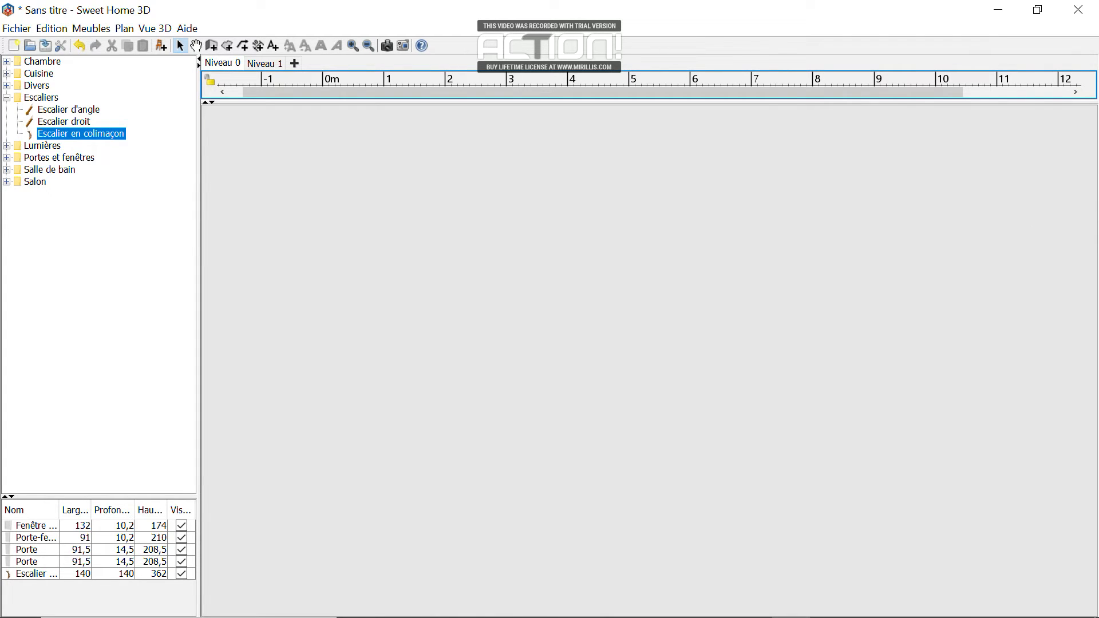
pyautogui.moveTo(607, 366)
pyautogui.mouseDown()
pyautogui.moveTo(693, 377)
pyautogui.moveTo(664, 355)
pyautogui.moveTo(624, 352)
pyautogui.moveTo(610, 364)
pyautogui.moveTo(599, 350)
pyautogui.moveTo(622, 365)
pyautogui.mouseUp()
pyautogui.scroll(-4, 624, 365)
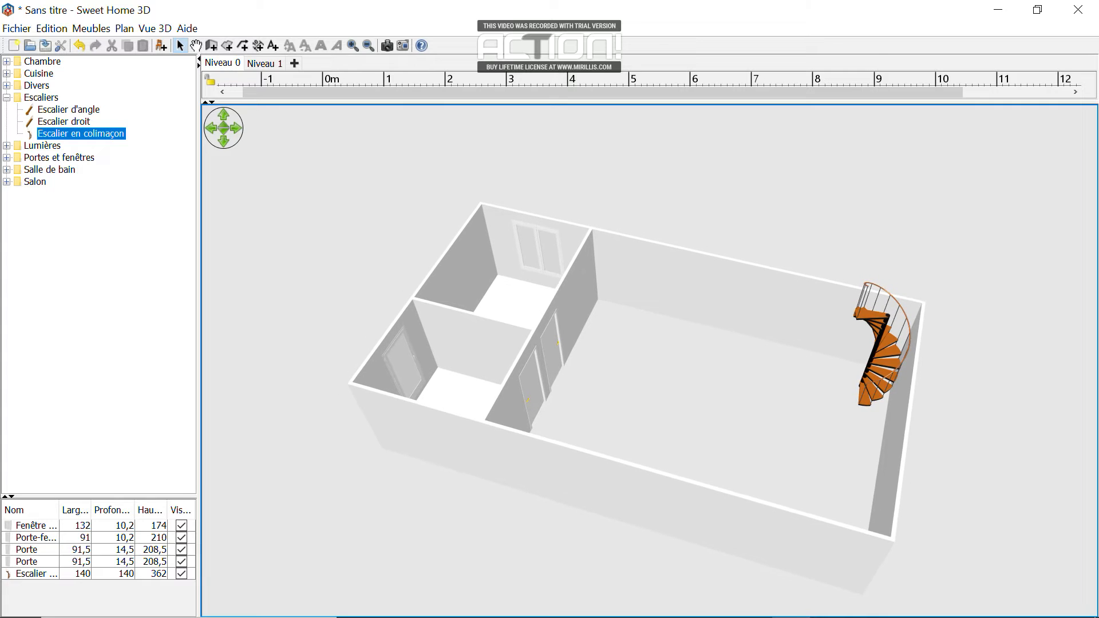
pyautogui.moveTo(479, 616)
pyautogui.click(399, 601)
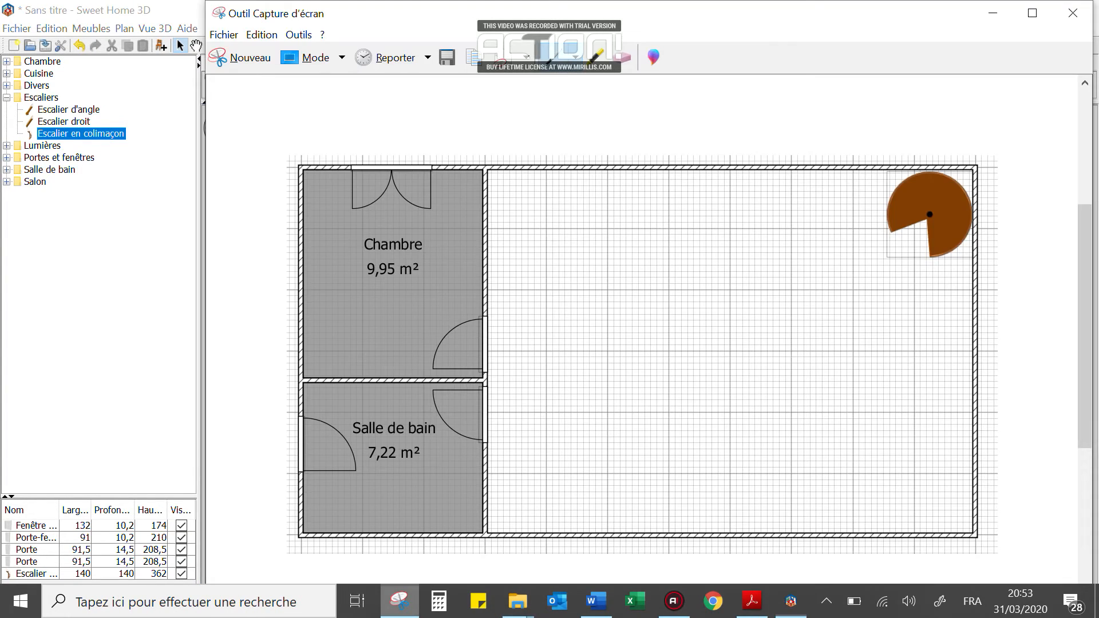
pyautogui.hotkey('ctrl', 'n')
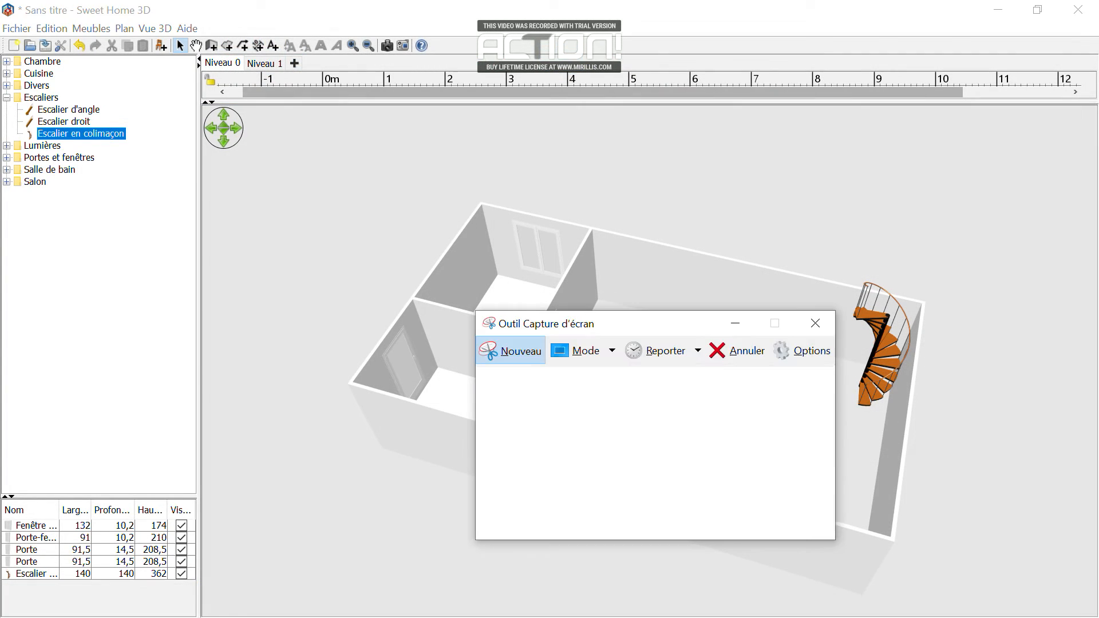
pyautogui.moveTo(304, 140); pyautogui.dragTo(1009, 588)
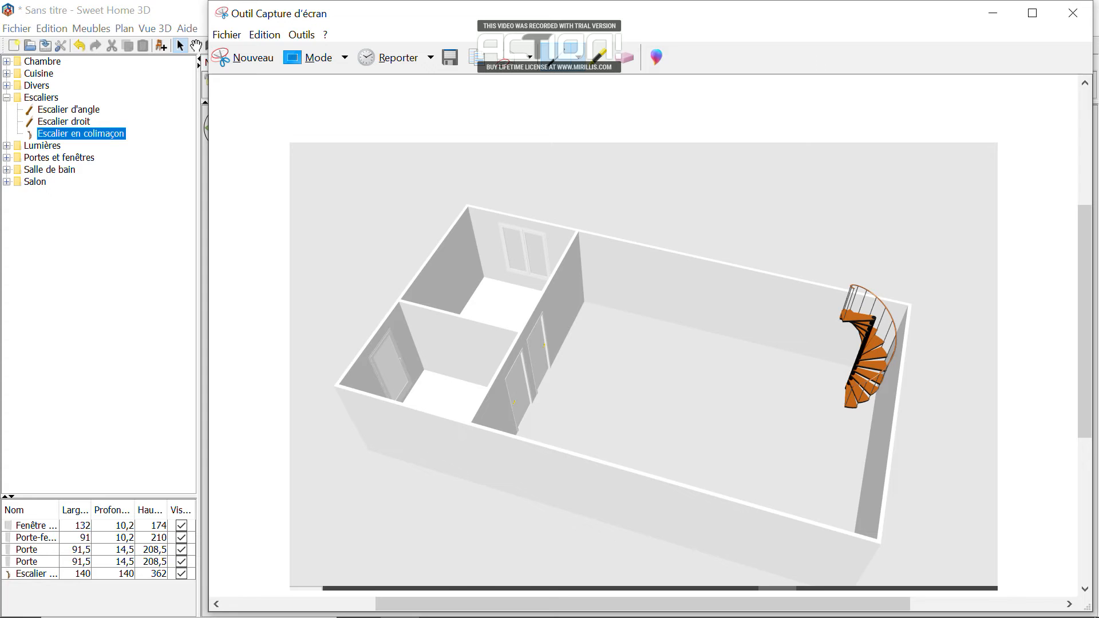
pyautogui.rightClick(461, 324)
pyautogui.click(499, 351)
# Switch to the Word report and paste the captured 3D view of the house after the plan picture.
pyautogui.moveTo(635, 616)
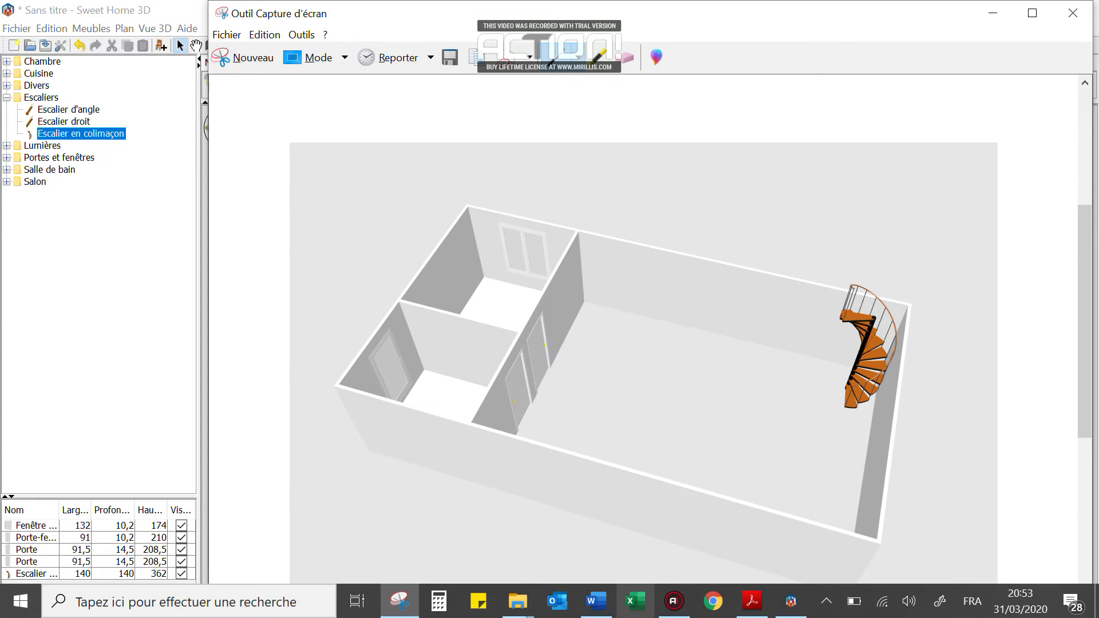
pyautogui.click(596, 601)
pyautogui.rightClick(739, 483)
pyautogui.click(775, 316)
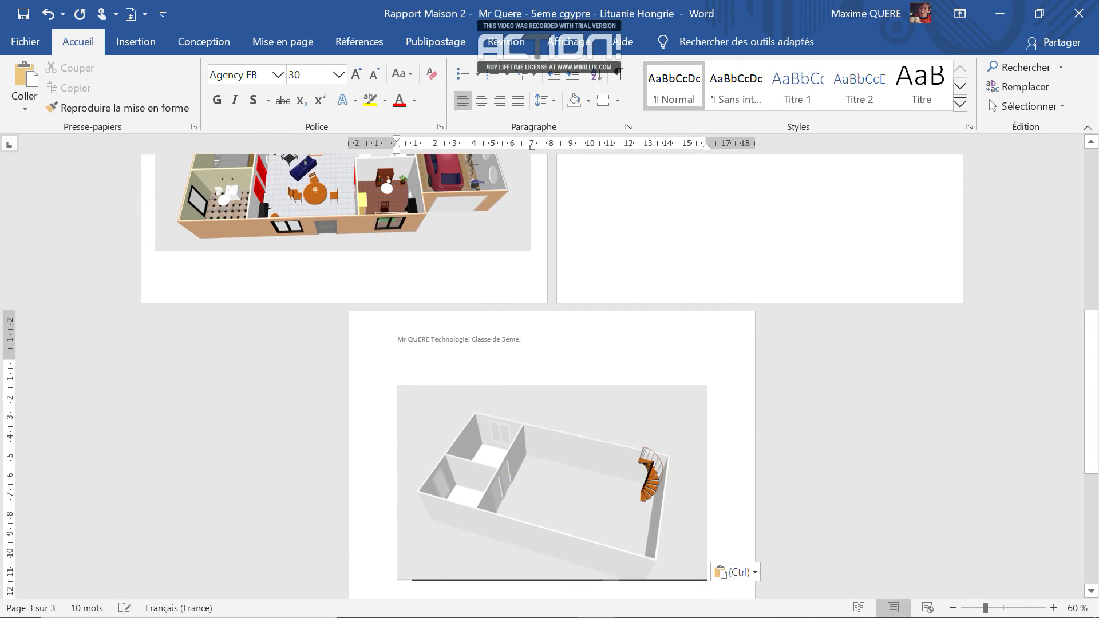
# Set the pasted plan picture's text wrapping so it floats freely, and move it up to the top of the second page.
pyautogui.scroll(7, 775, 316)
pyautogui.click(775, 316)
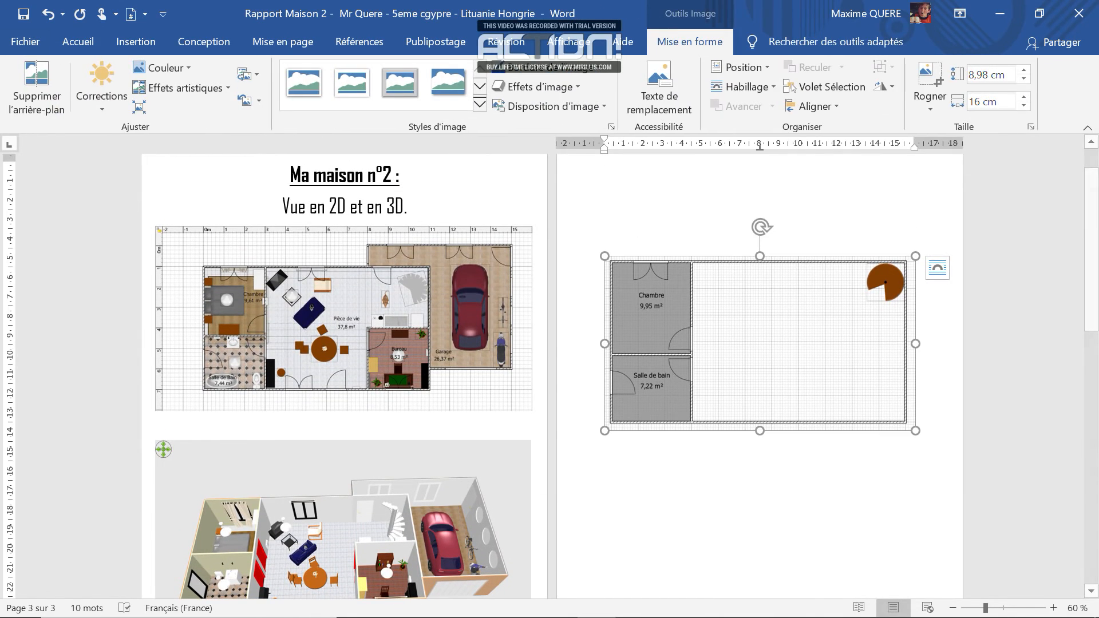
pyautogui.click(742, 87)
pyautogui.click(770, 233)
pyautogui.moveTo(769, 320); pyautogui.dragTo(753, 229)
# Give the pasted 3D house picture floating text wrapping and place it lower on the second page, below the plan.
pyautogui.click(762, 447)
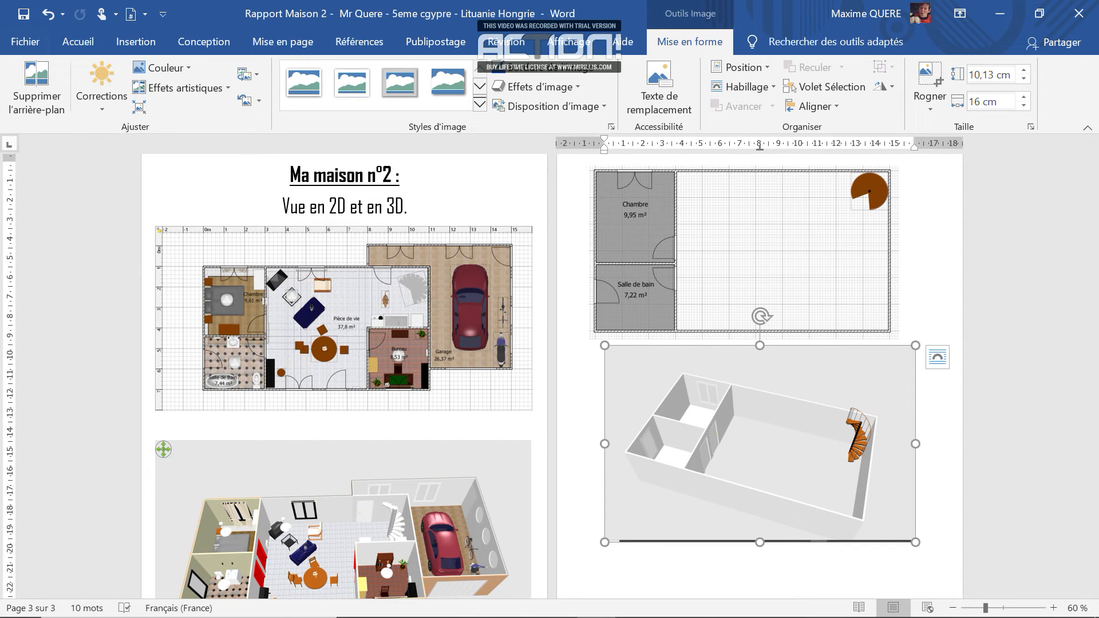
pyautogui.click(742, 86)
pyautogui.click(769, 233)
pyautogui.moveTo(761, 435); pyautogui.dragTo(753, 469)
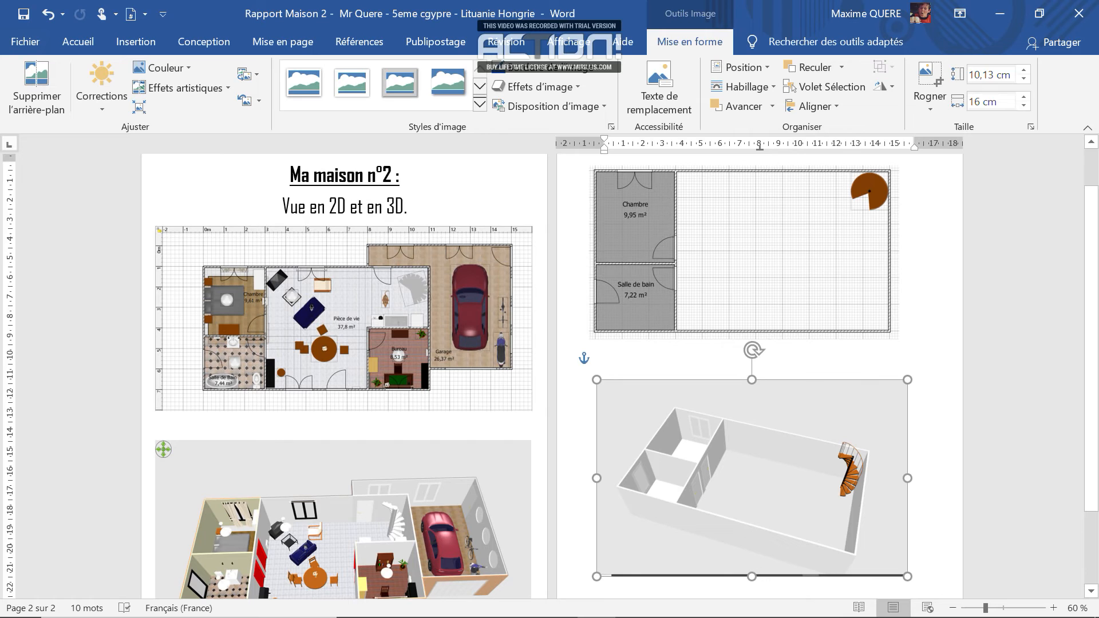
# Review the "Vue en 2D et en 3D" subtitle and the furnished 2D plan on the report's first page.
pyautogui.moveTo(283, 207); pyautogui.dragTo(404, 207)
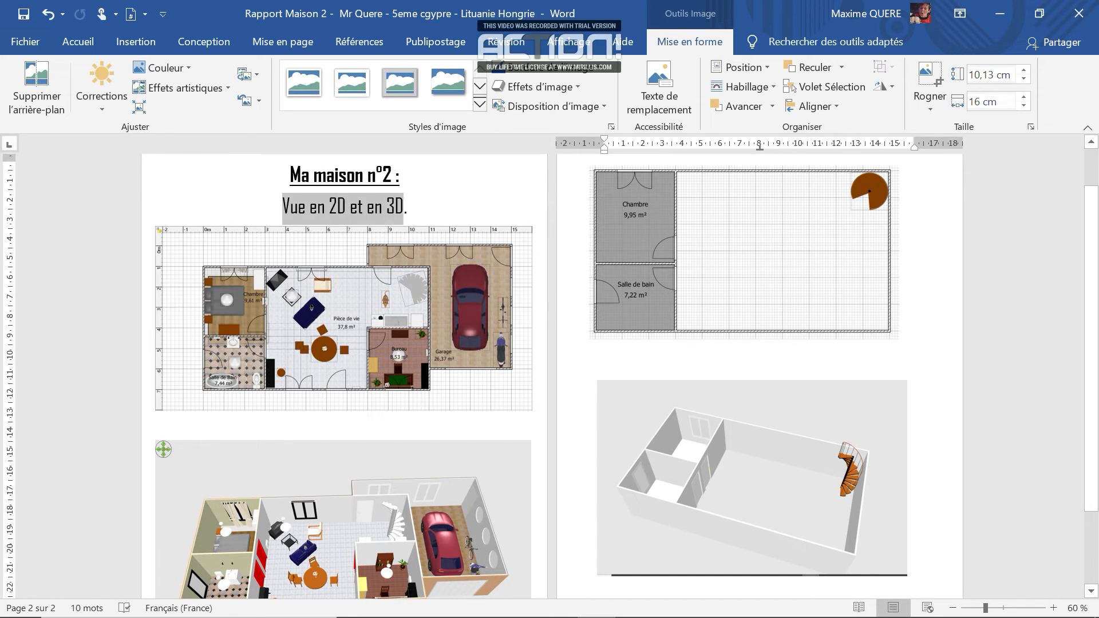
pyautogui.click(409, 207)
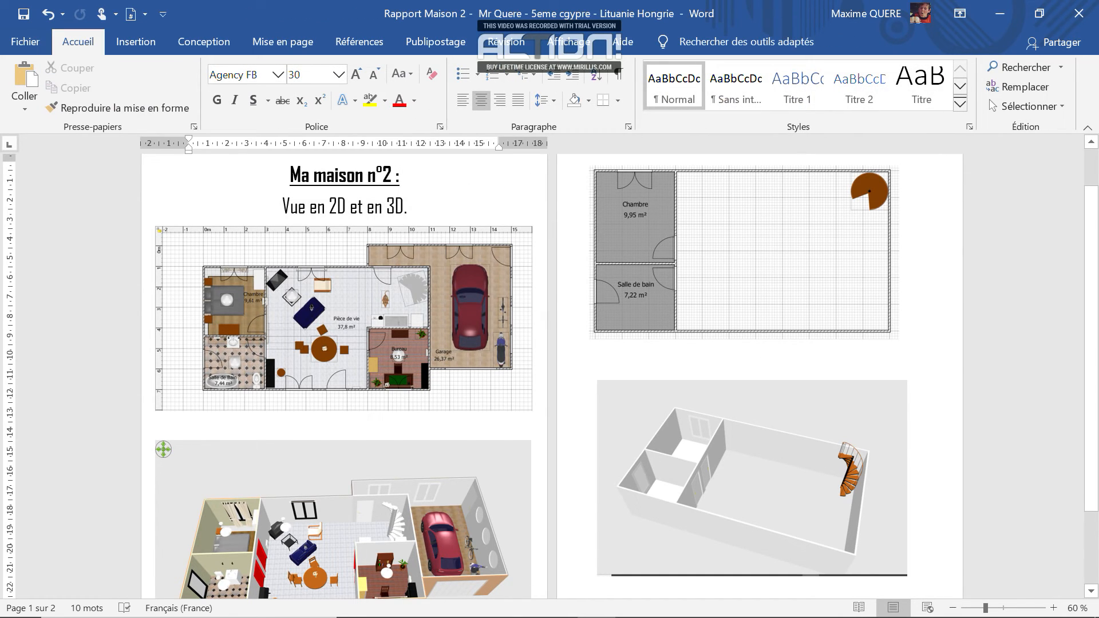
pyautogui.keyDown('ctrl'); pyautogui.scroll(3, 549, 366); pyautogui.keyUp('ctrl')
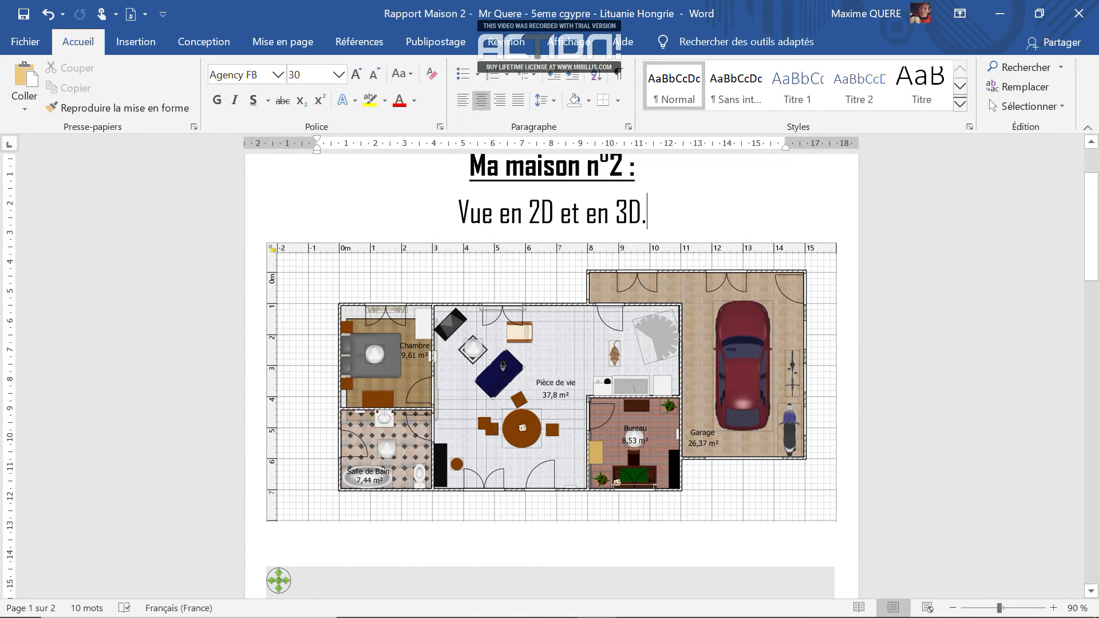
pyautogui.scroll(-1, 549, 372)
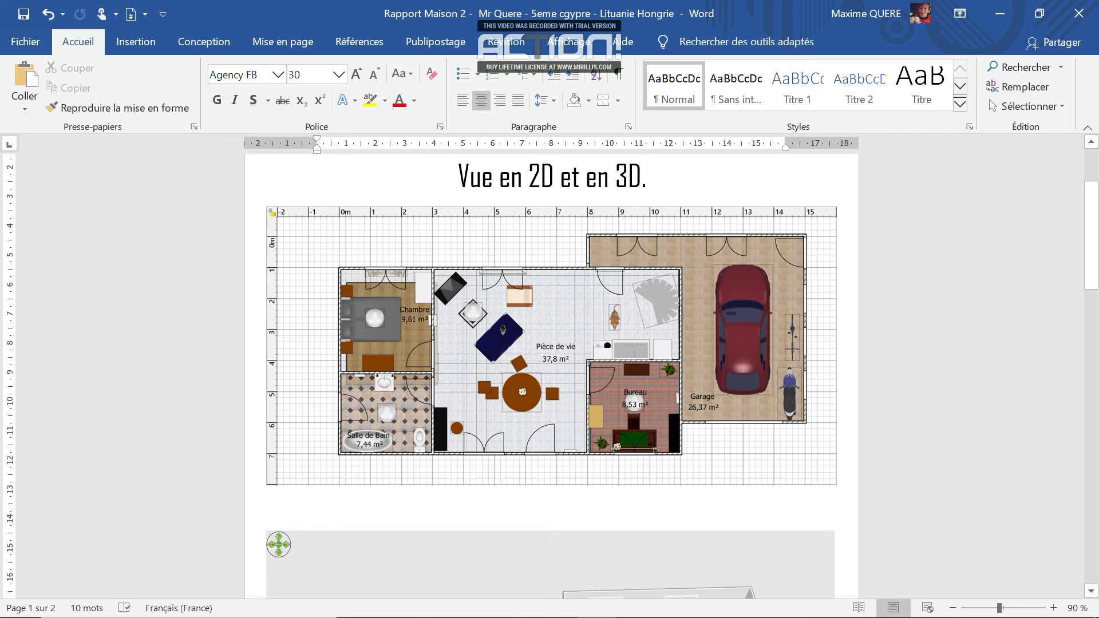
# Switch to Sweet Home 3D and bring the whole ground-floor plan back into view above a reduced 3D view.
pyautogui.moveTo(791, 614)
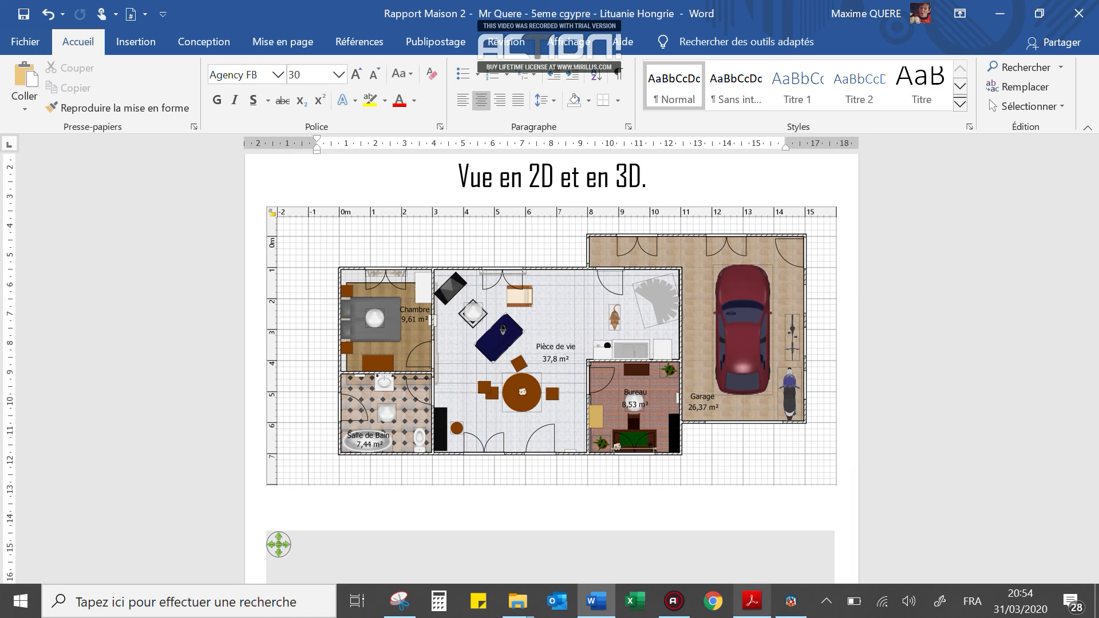
pyautogui.click(791, 602)
pyautogui.moveTo(649, 102); pyautogui.dragTo(587, 540)
pyautogui.scroll(2, 598, 245)
pyautogui.scroll(-1, 598, 245)
pyautogui.scroll(1, 548, 349)
pyautogui.scroll(2, 548, 349)
pyautogui.keyDown('ctrl'); pyautogui.scroll(-1, 543, 338); pyautogui.keyUp('ctrl')
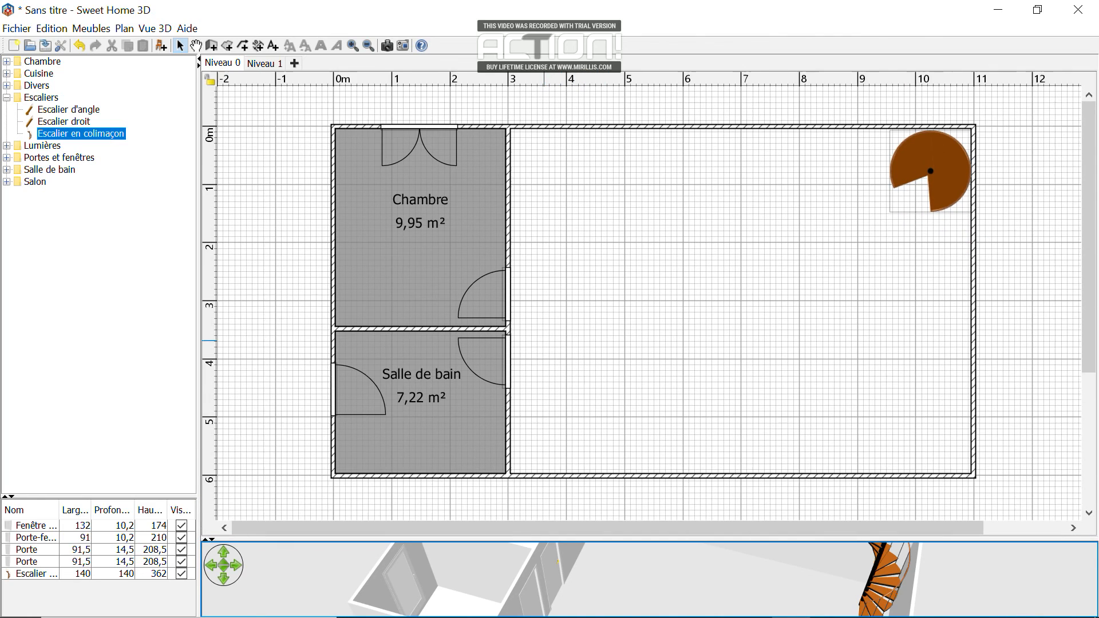